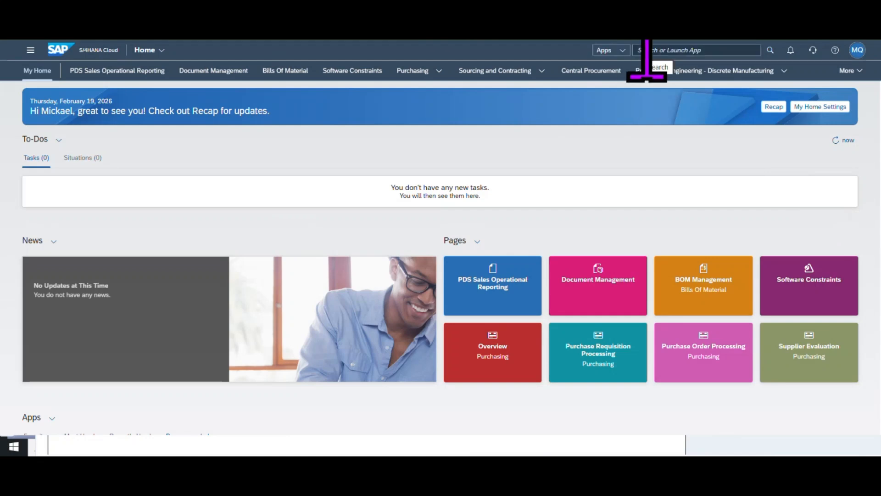
Find and open the Export Master Data - Business Partners app
left_click(647, 49)
type("Export")
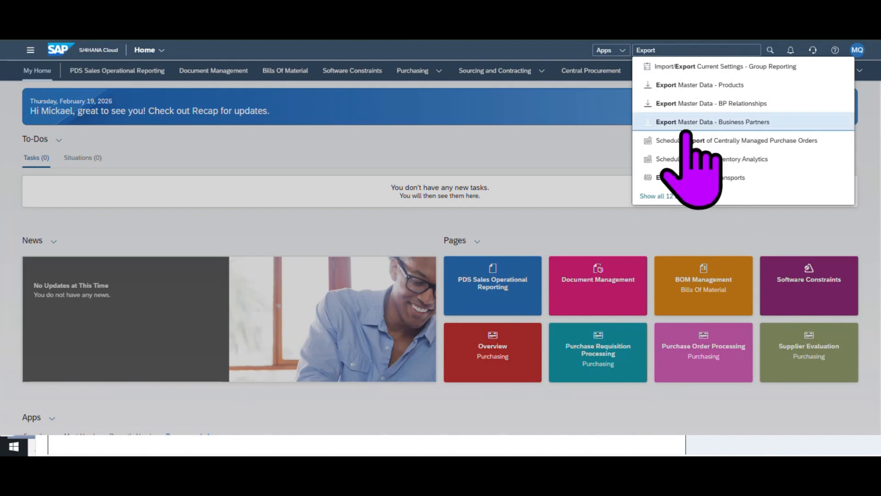
left_click(694, 122)
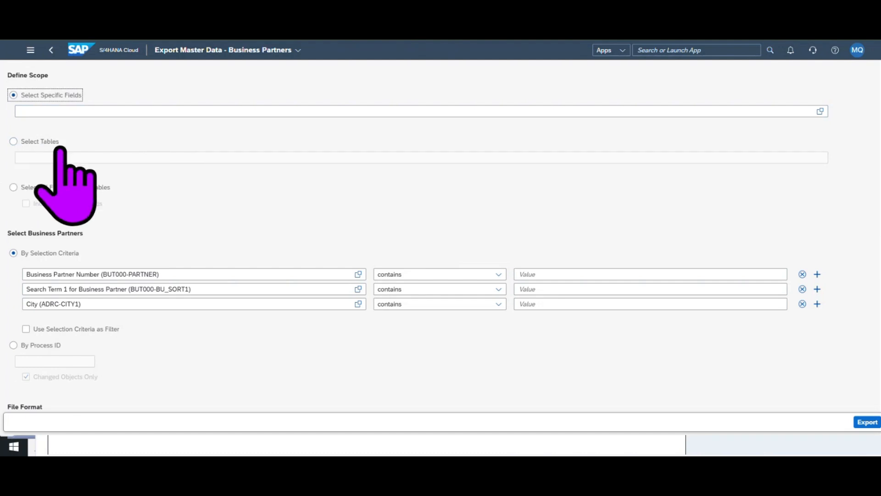
Search the specific fields for "mail" and add Email Address (ADR6-SMTP_ADDR) to the export scope
left_click(63, 111)
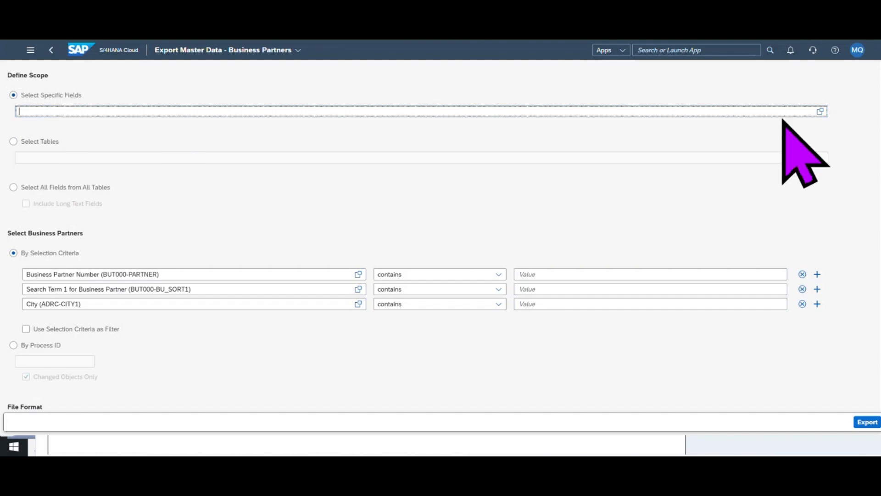
left_click(821, 112)
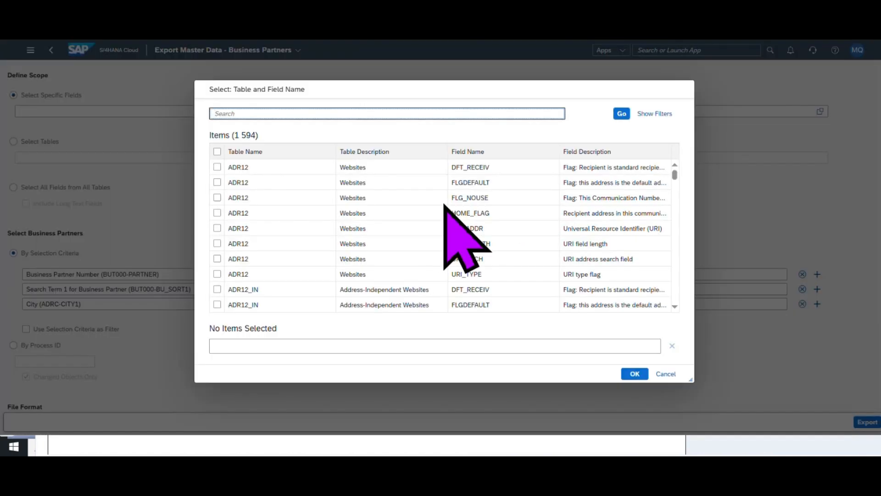
type("mail")
key("Return")
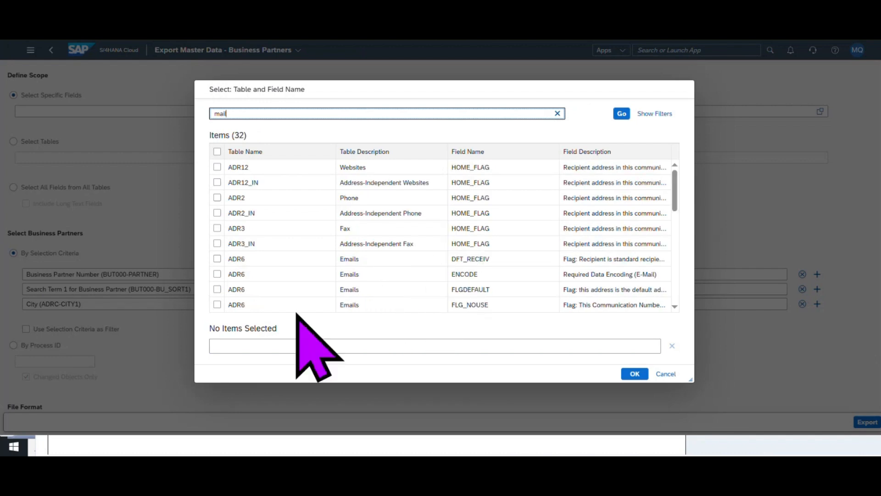
scroll(384, 233, "down", 3)
scroll(275, 289, "up", 3)
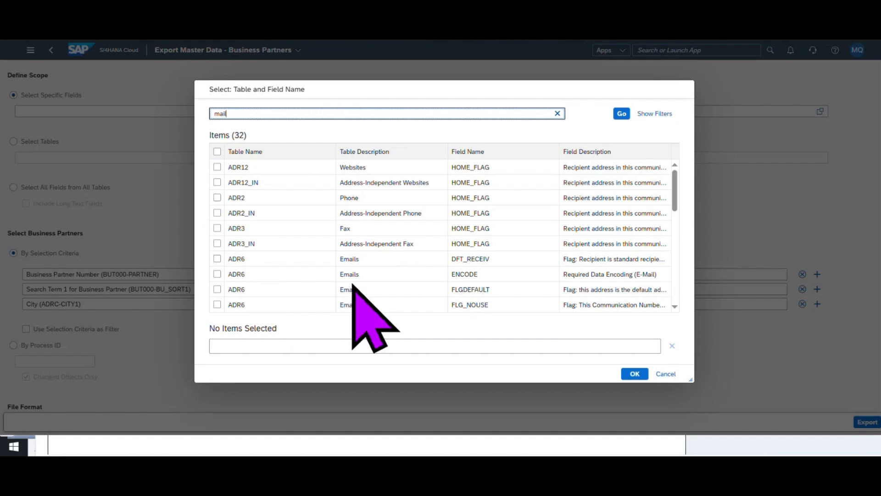
scroll(335, 285, "down", 3)
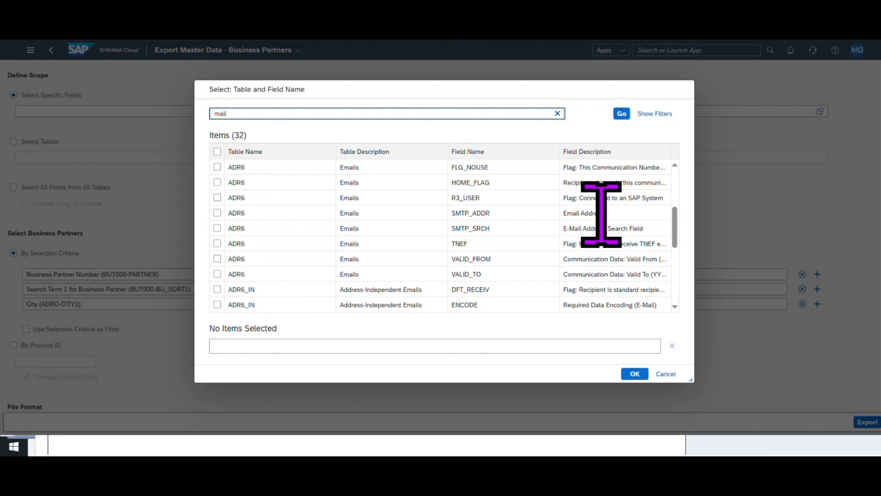
left_click(217, 213)
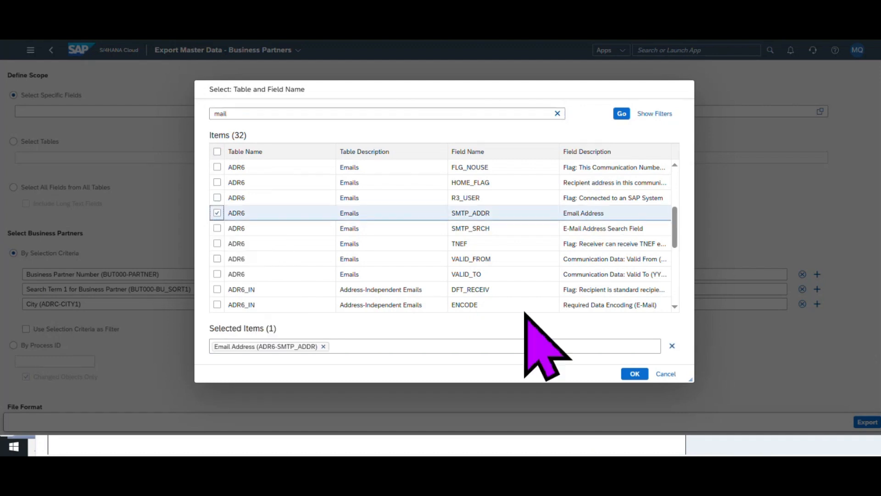
left_click(635, 374)
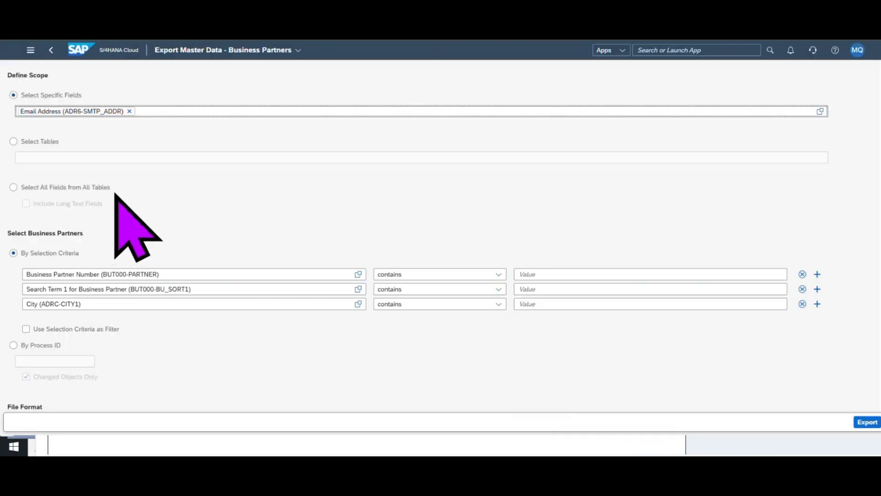
Switch the export scope to tables and add every table found by searching for ADR6
left_click(14, 142)
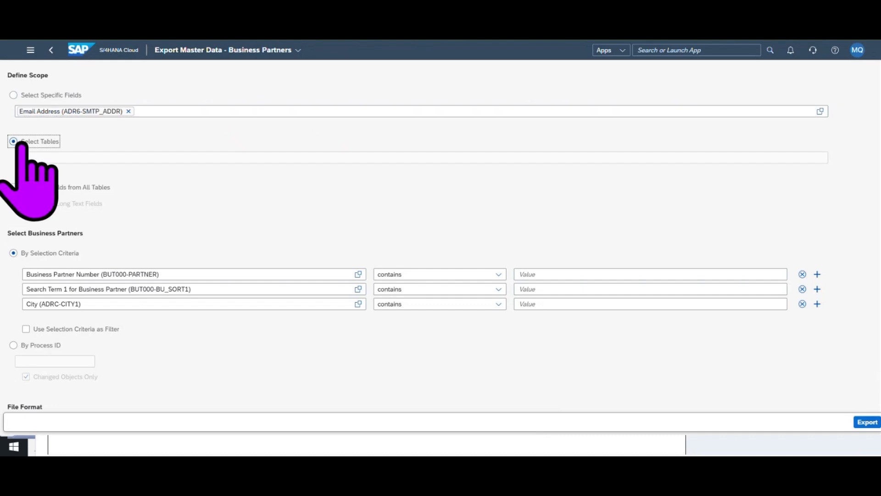
left_click(821, 158)
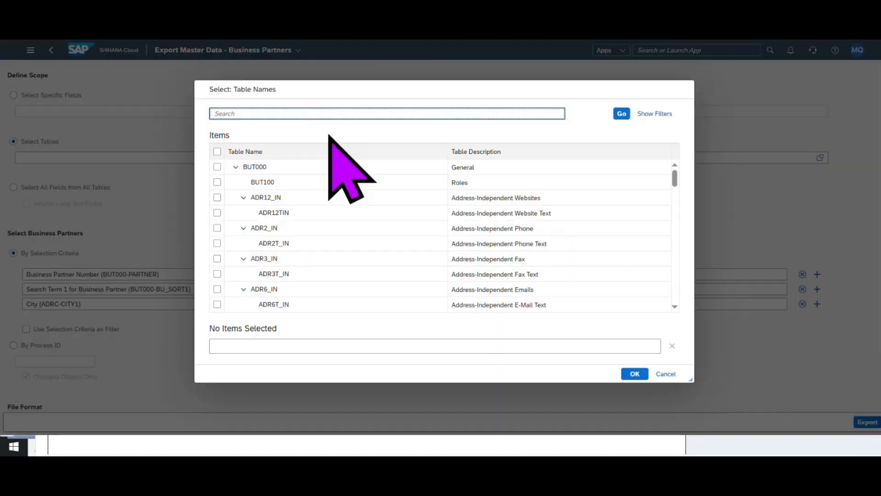
type("ADR6")
key("Return")
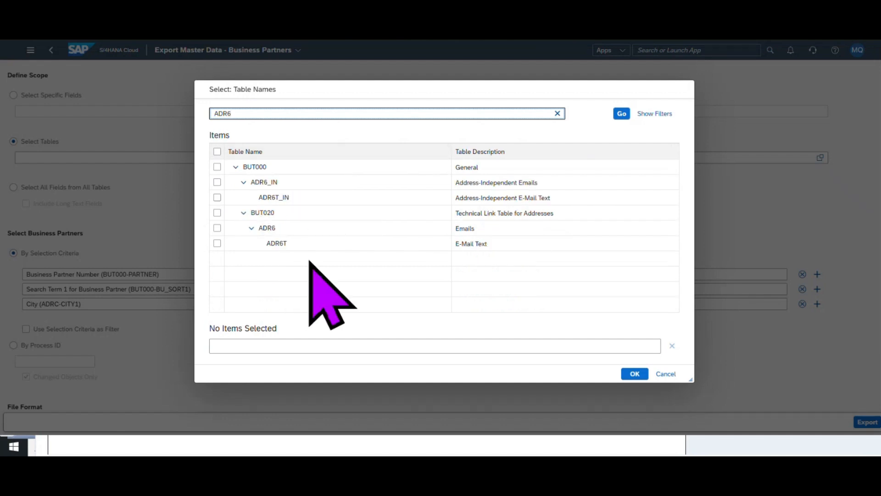
left_click(217, 152)
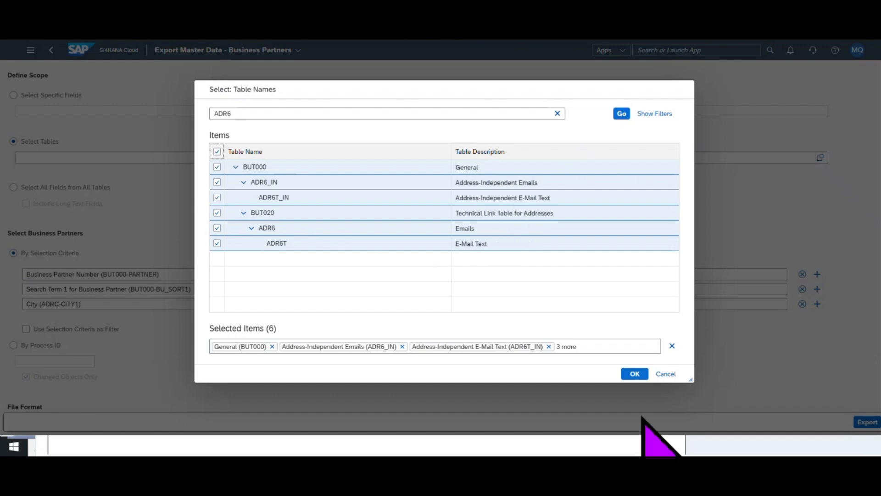
left_click(635, 374)
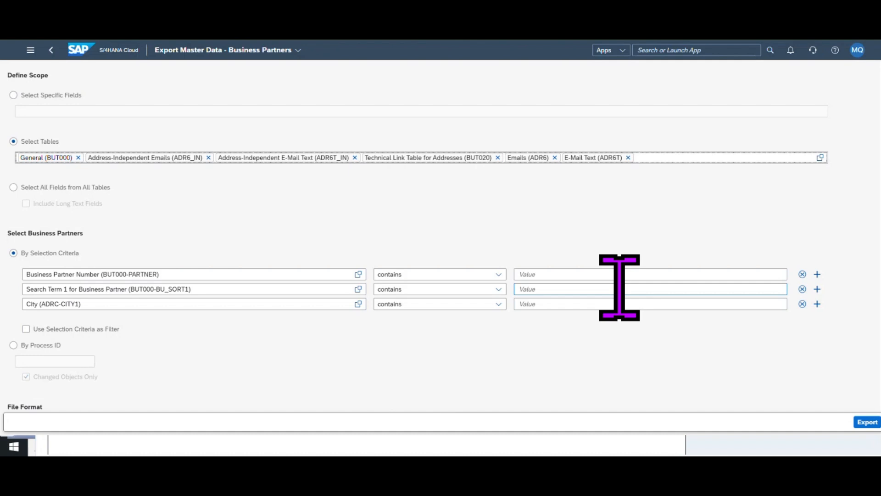
Remove the City and Search Term 1 criteria and set the Business Partner Number condition to greater than 1
left_click(803, 303)
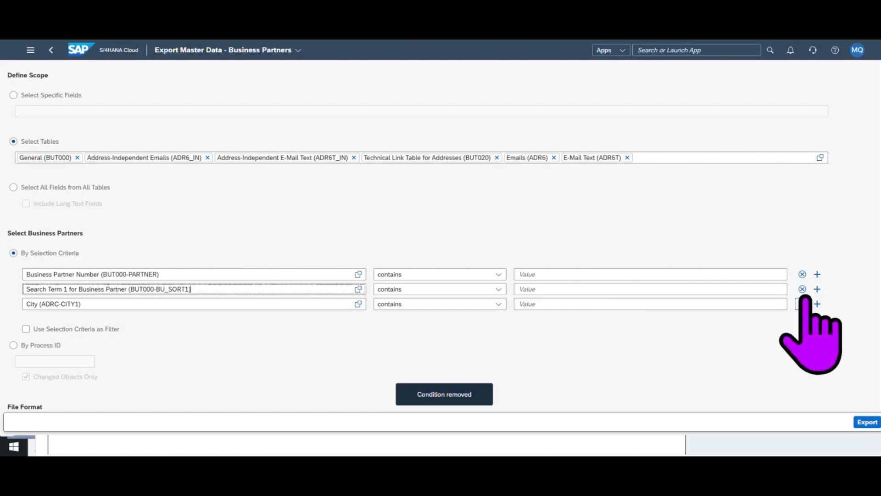
left_click(803, 289)
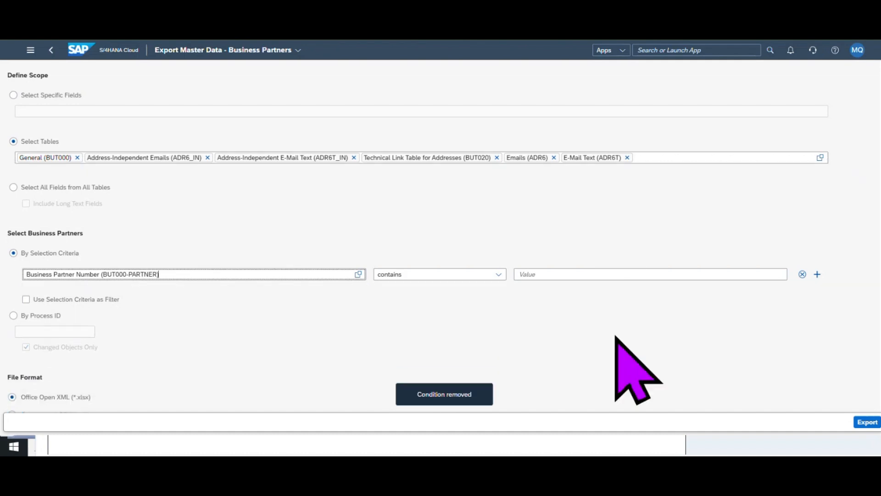
left_click(448, 276)
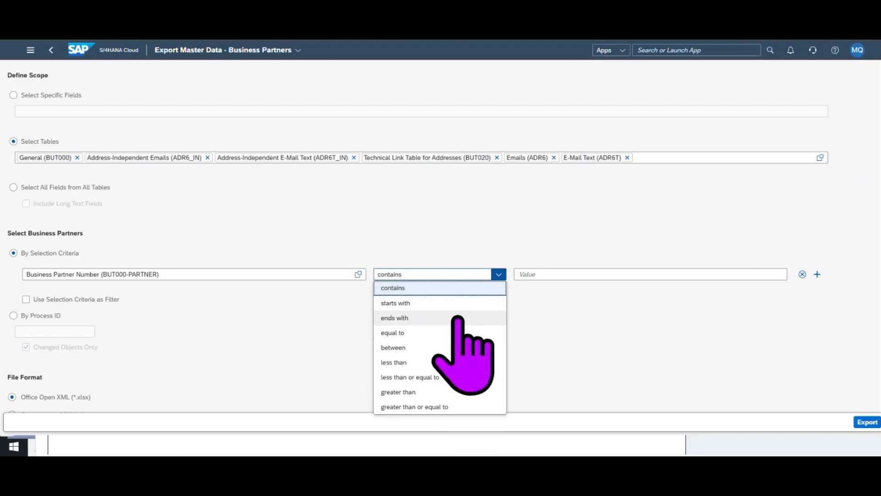
left_click(454, 392)
left_click(548, 274)
type("1")
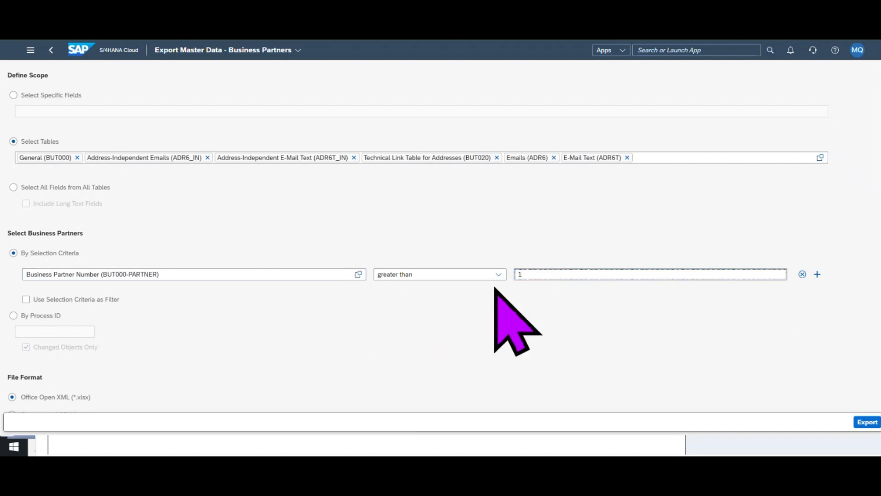
Change the attribute of the remaining selection criterion to Account Number of Supplier (LFA1-LIFNR)
left_click(364, 274)
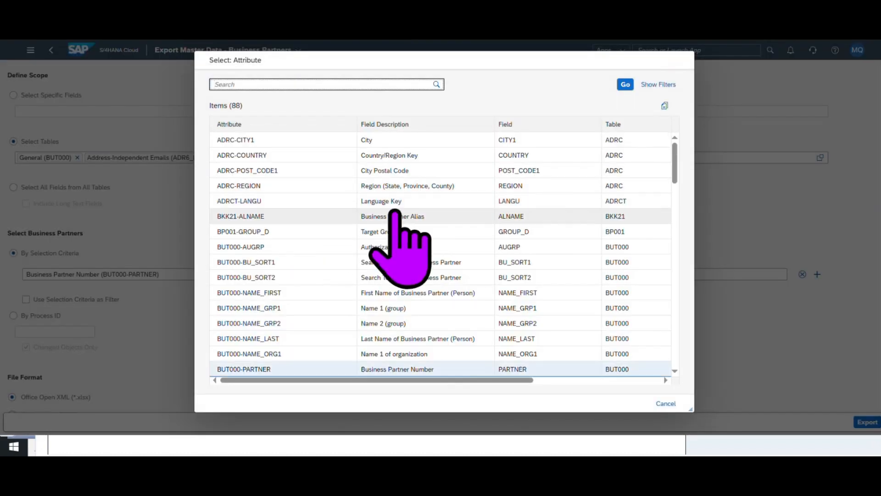
scroll(395, 211, "down", 5)
scroll(395, 212, "down", 1)
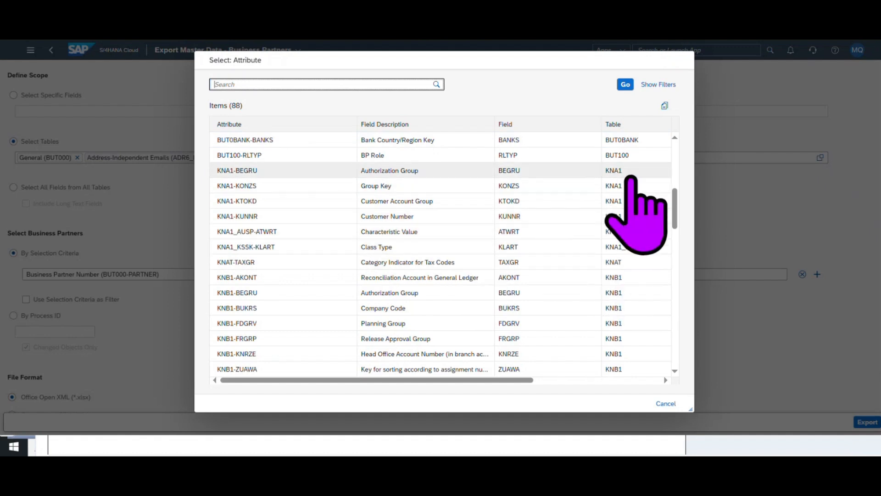
scroll(521, 232, "down", 5)
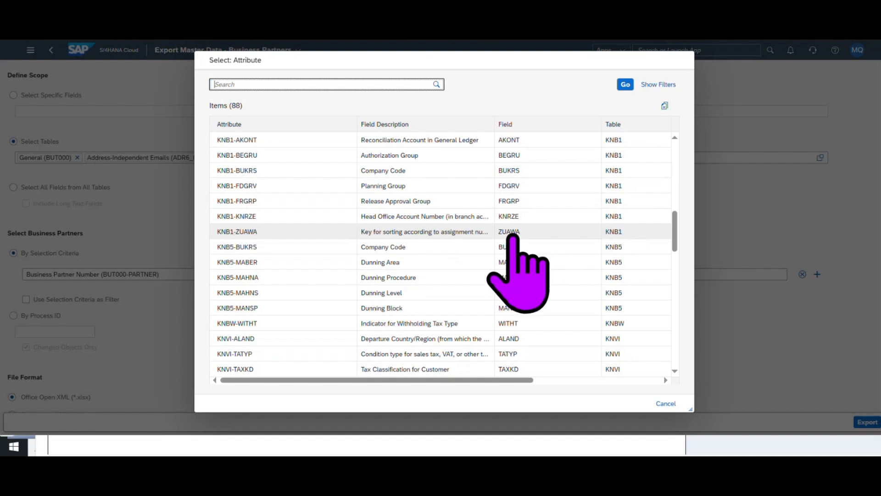
scroll(505, 227, "down", 3)
scroll(533, 225, "down", 4)
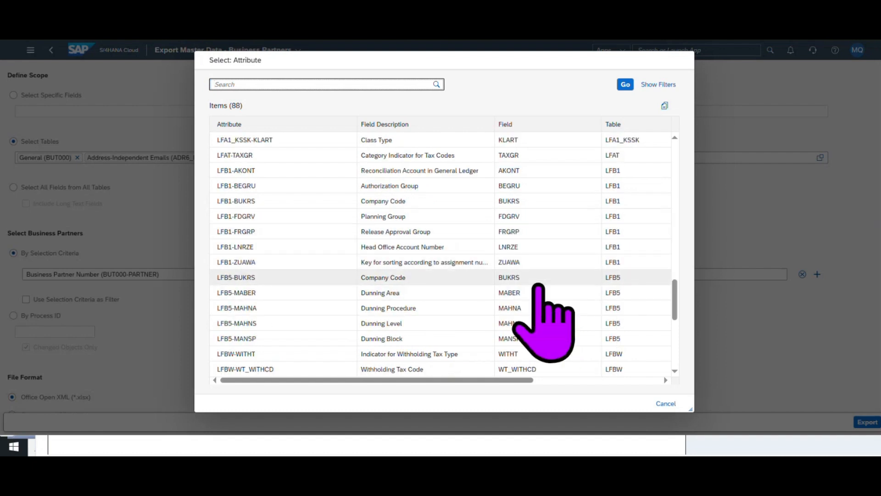
scroll(538, 287, "up", 2)
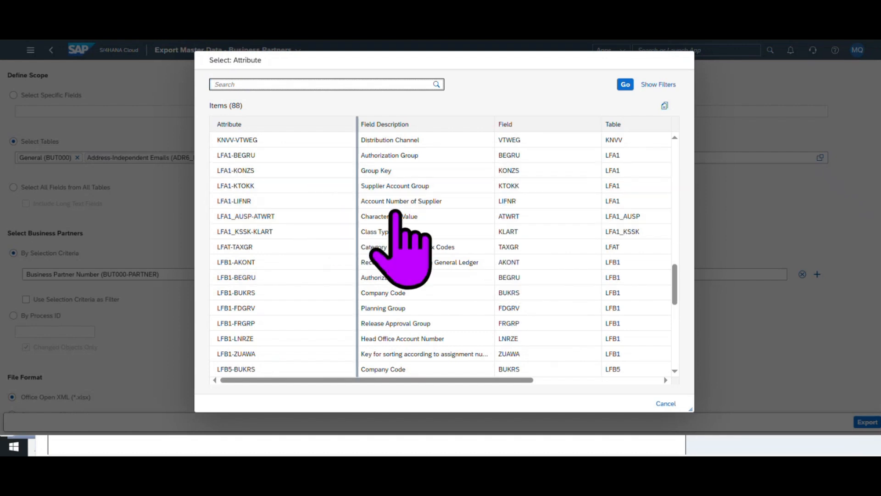
scroll(391, 226, "up", 1)
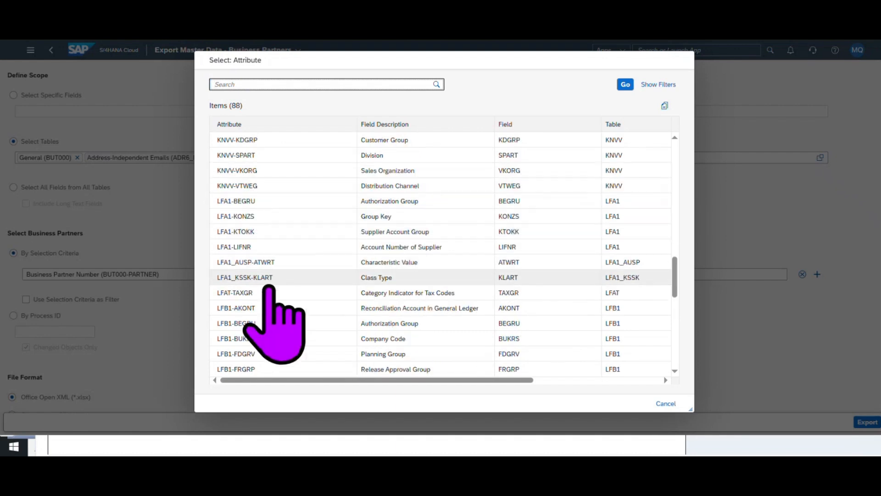
left_click(404, 250)
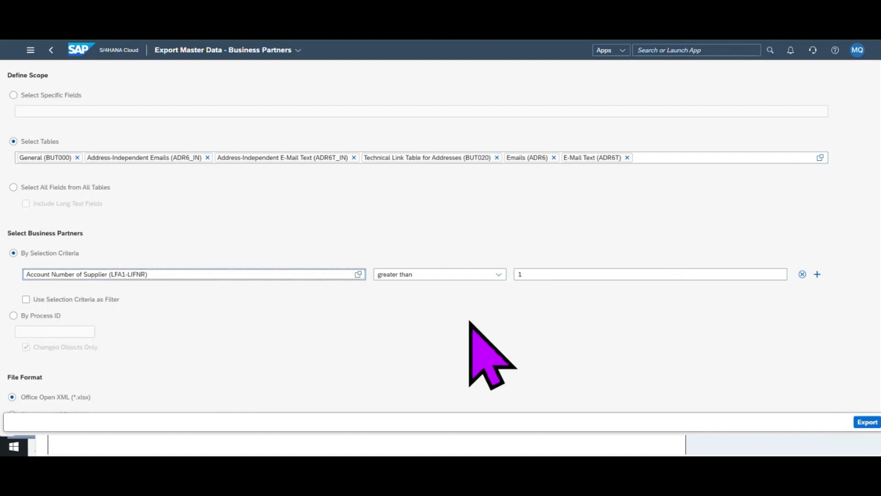
Export the business partners matching the criterion and open the downloaded workbook
scroll(459, 321, "down", 1)
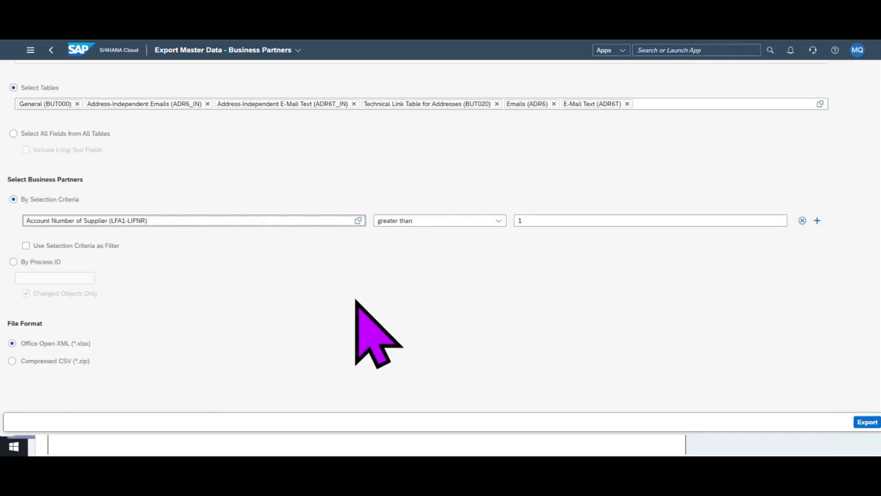
left_click(869, 422)
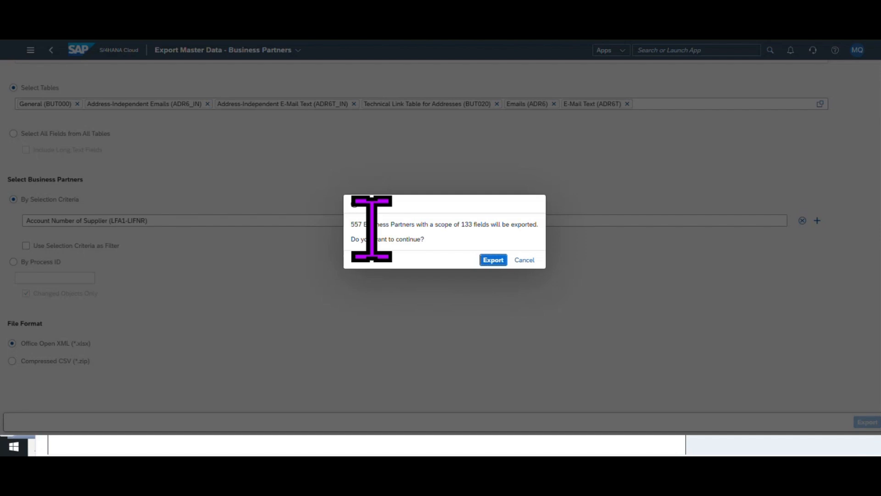
left_click(493, 260)
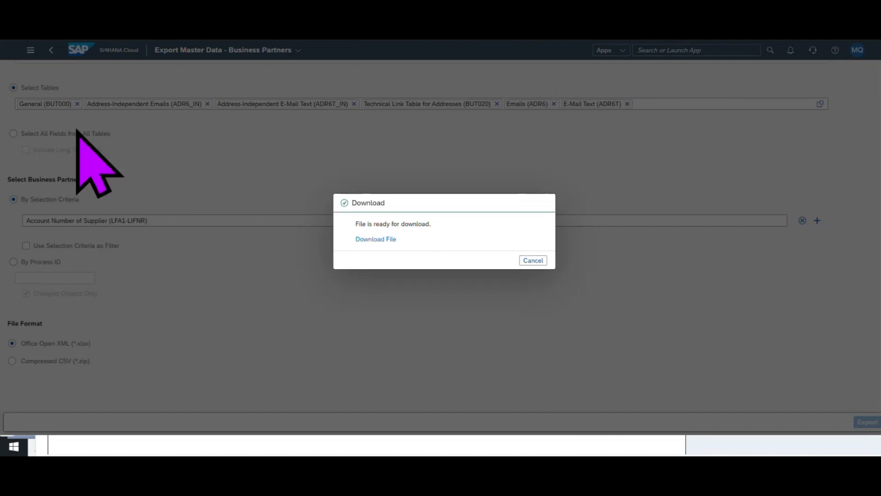
left_click(383, 239)
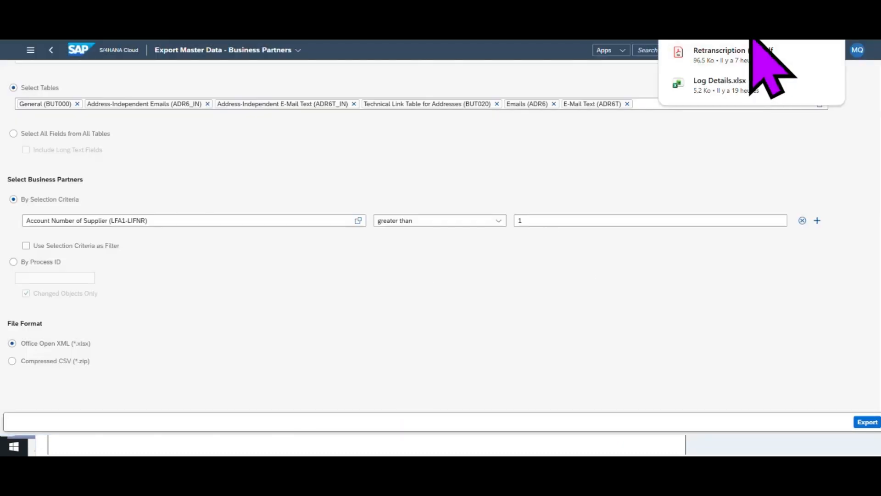
left_click(750, 31)
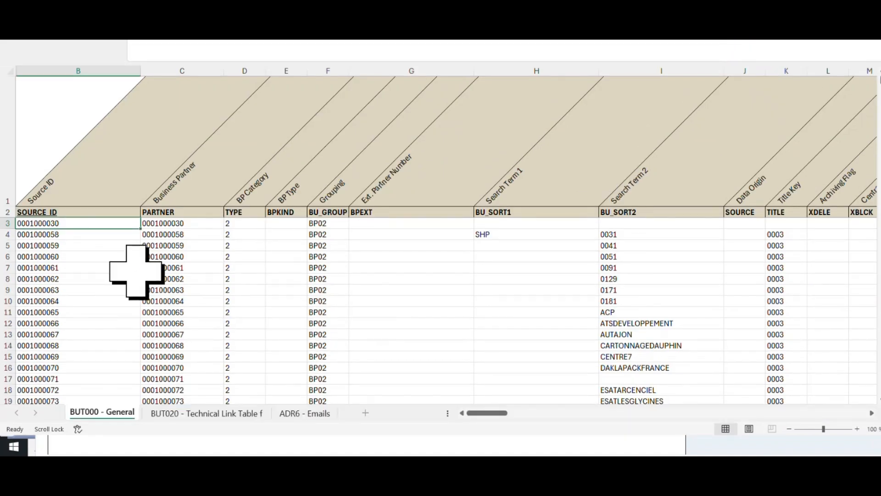
Review the partner numbers and names on the BUT000 - General sheet, and display the addresses on the ADR6 - Emails sheet
scroll(642, 322, "down", 1)
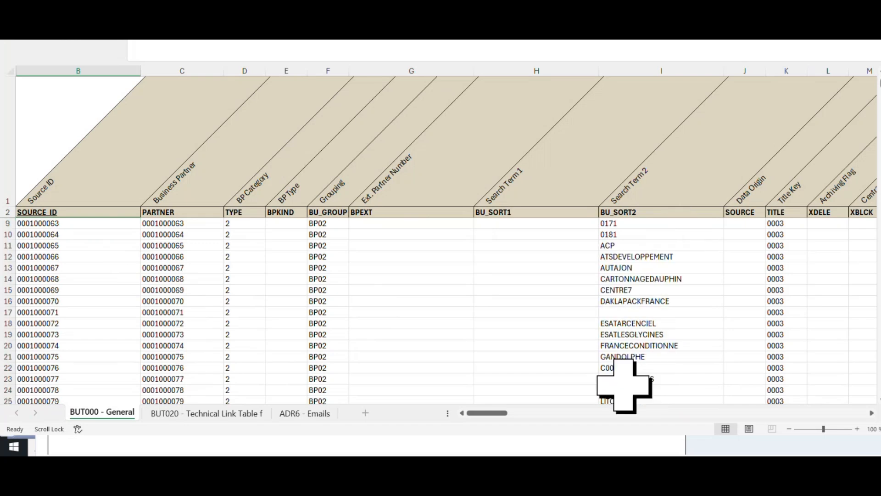
scroll(505, 407, "up", 1)
left_click_drag(488, 409, 709, 410)
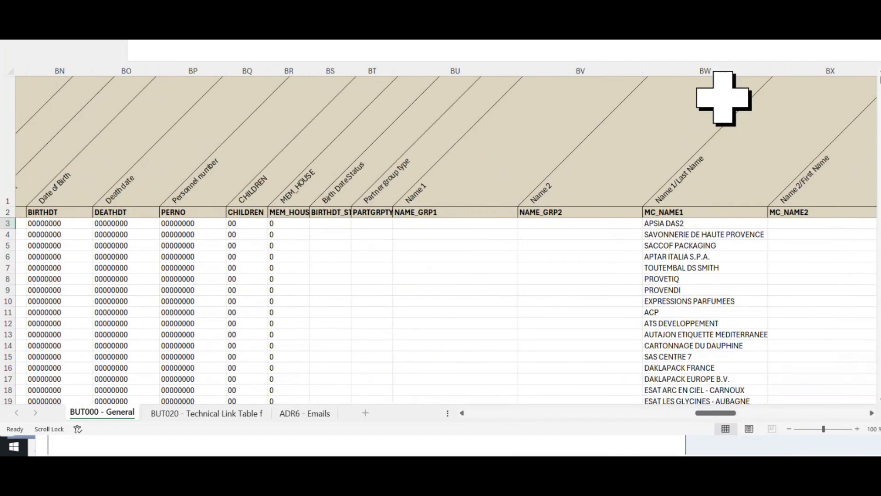
scroll(712, 295, "down", 8)
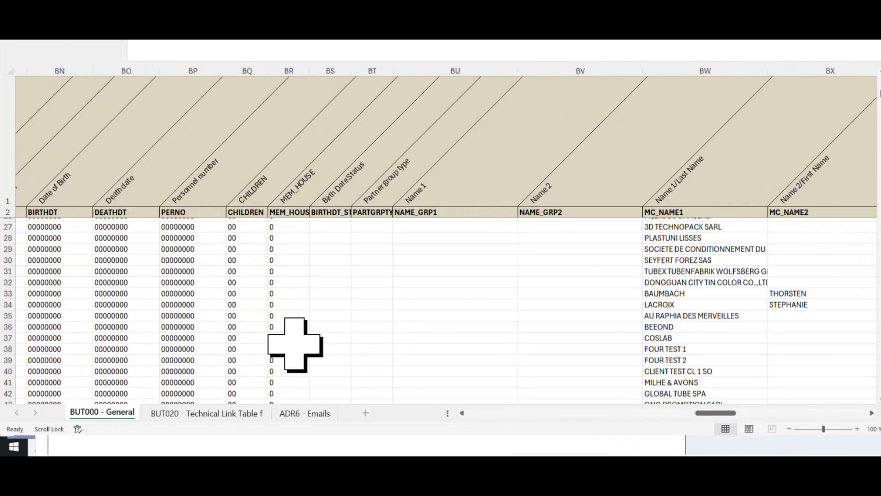
scroll(311, 339, "up", 8)
left_click_drag(714, 413, 454, 420)
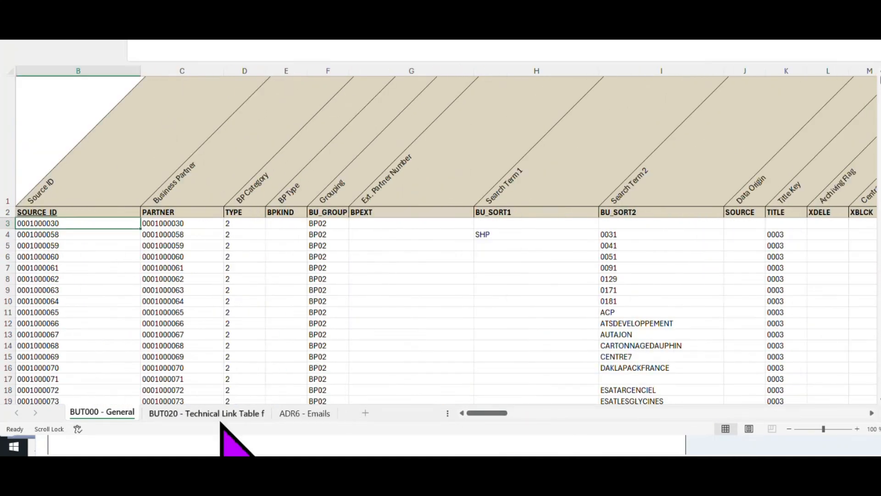
left_click(303, 414)
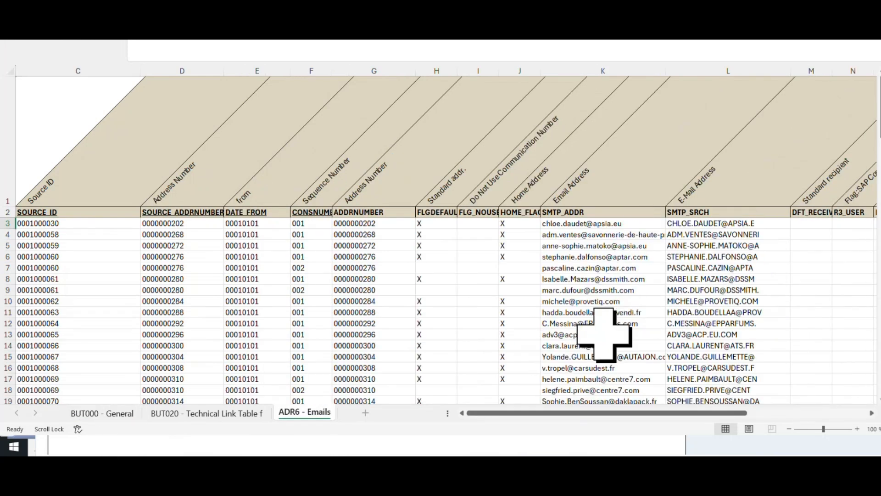
Compare the partners on the BUT000 - General sheet with the e-mail rows on the ADR6 - Emails sheet
mouse_move(731, 413)
left_mouse_down()
mouse_move(802, 419)
mouse_move(724, 419)
left_mouse_up()
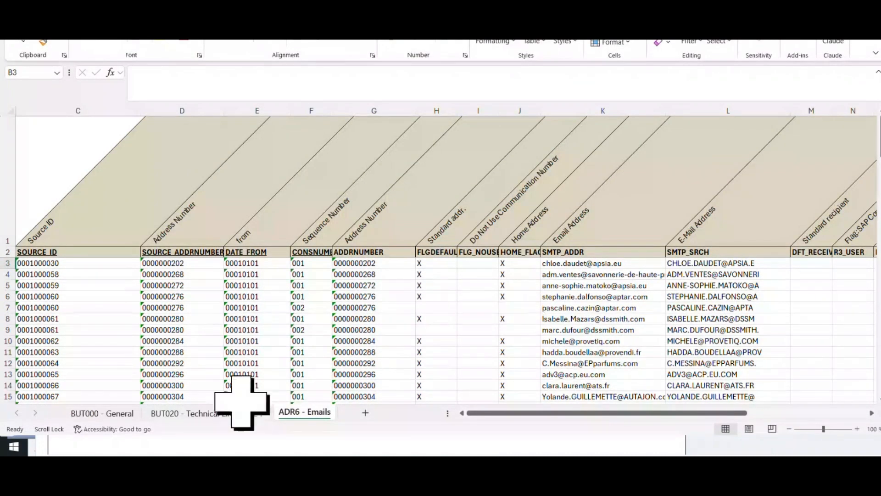
left_click(120, 413)
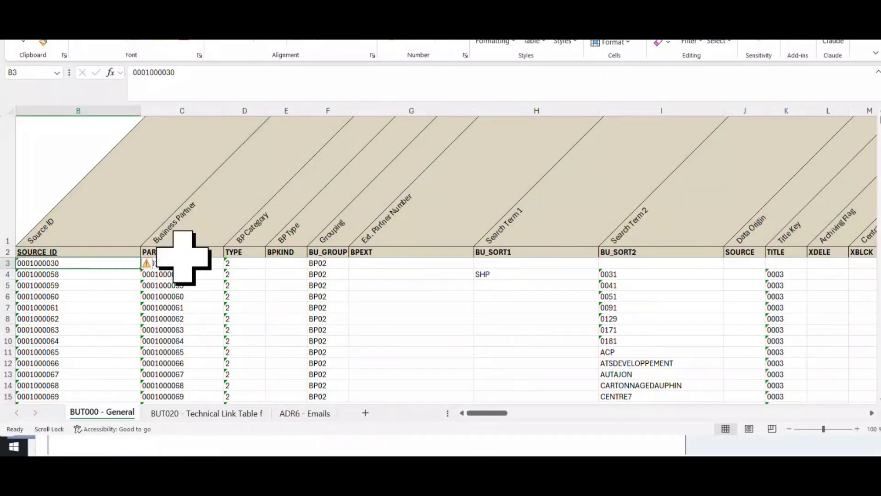
left_click(312, 413)
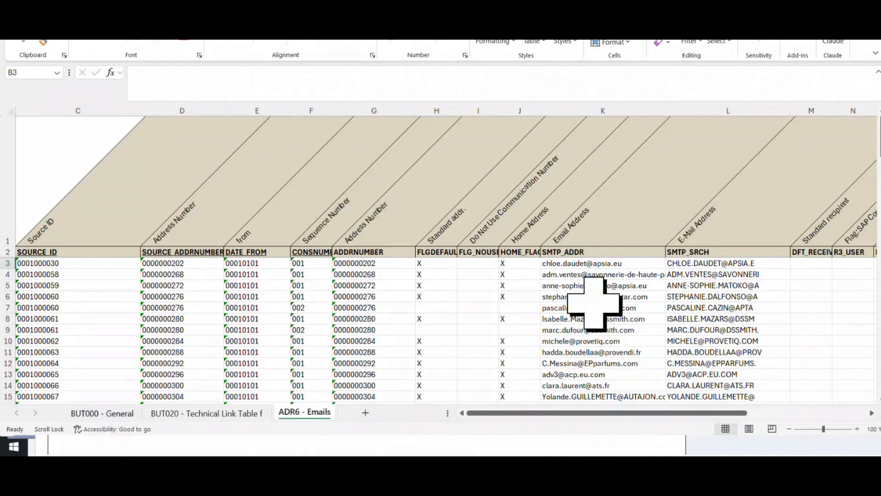
left_click(105, 411)
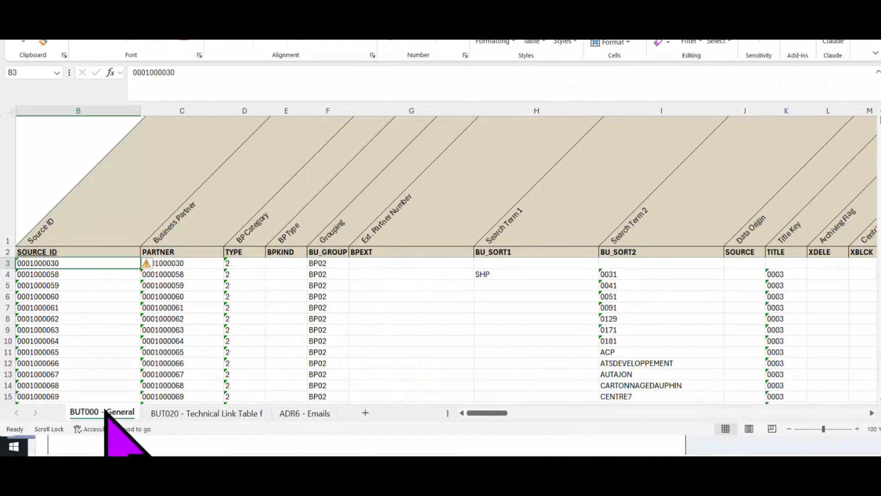
left_click(289, 416)
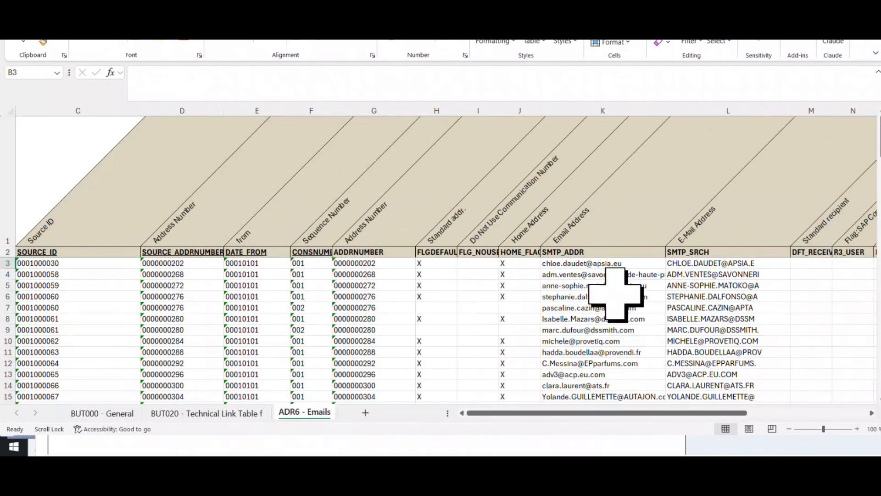
Review the SMTP_ADDR entries on the ADR6 - Emails sheet from the first to the last record
scroll(600, 314, "down", 16)
scroll(600, 314, "down", 10)
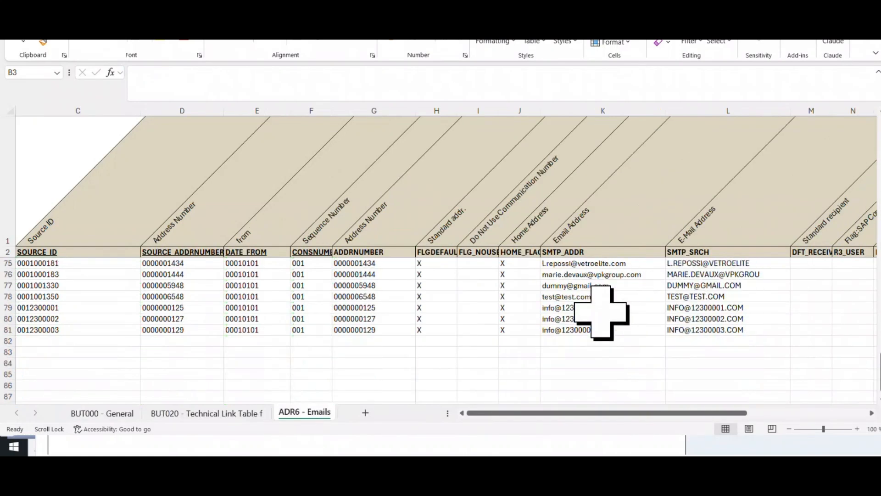
scroll(600, 314, "up", 4)
scroll(602, 313, "up", 4)
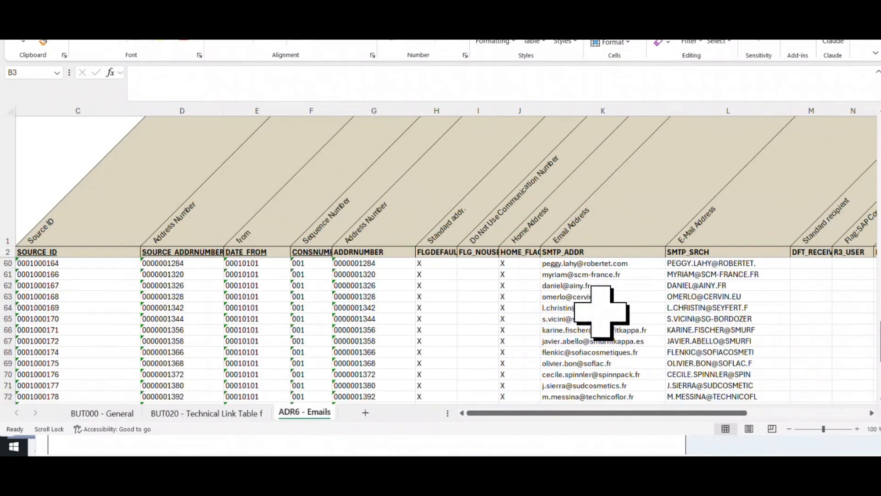
scroll(601, 312, "up", 19)
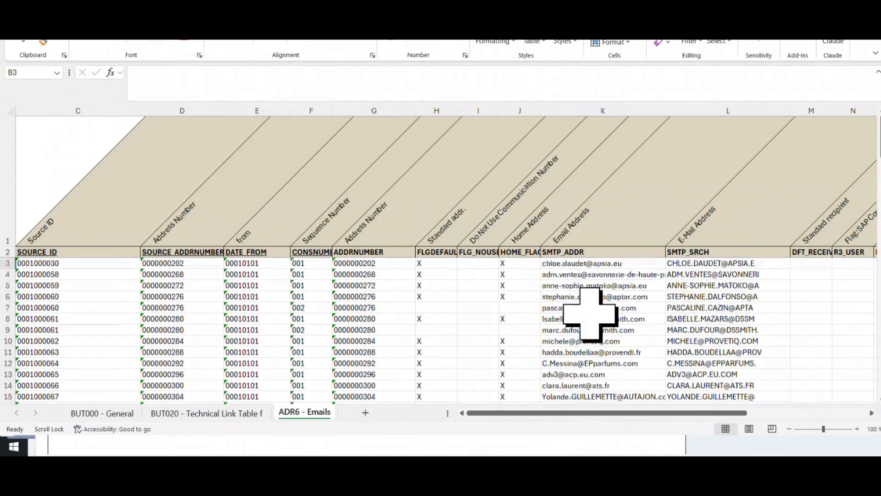
Select all SOURCE_ID values in column C of the ADR6 - Emails sheet, from row 81 up to row 3
left_click(108, 414)
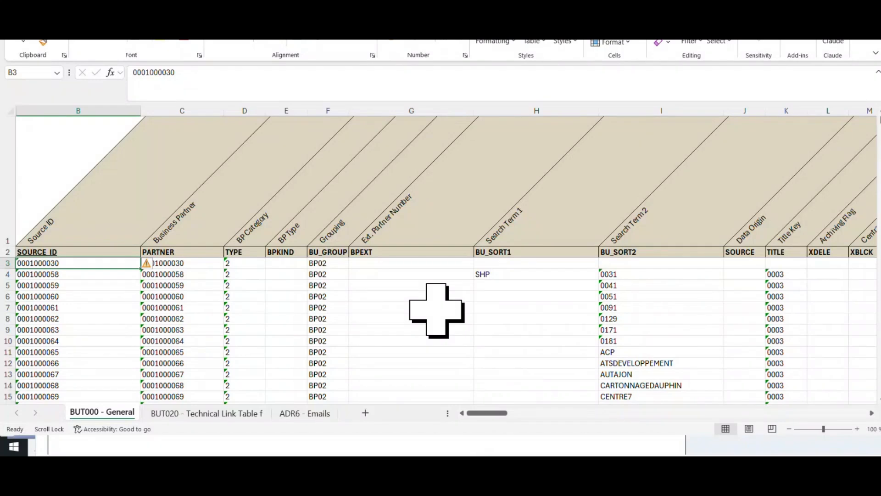
left_click(307, 415)
scroll(72, 266, "down", 5)
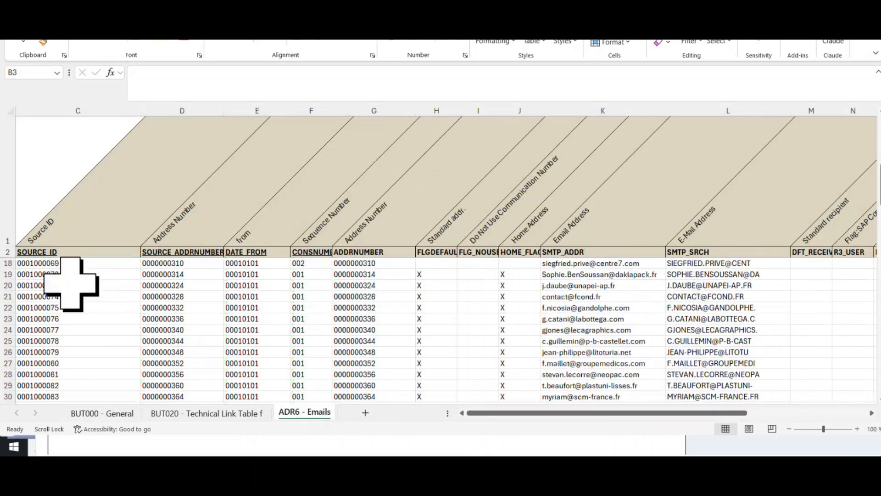
scroll(71, 284, "down", 20)
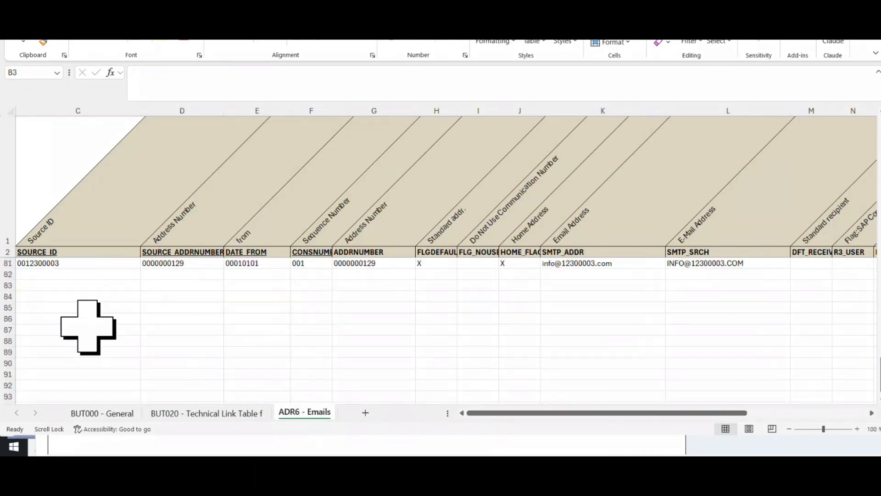
scroll(88, 327, "up", 3)
left_click_drag(78, 373, 85, 266)
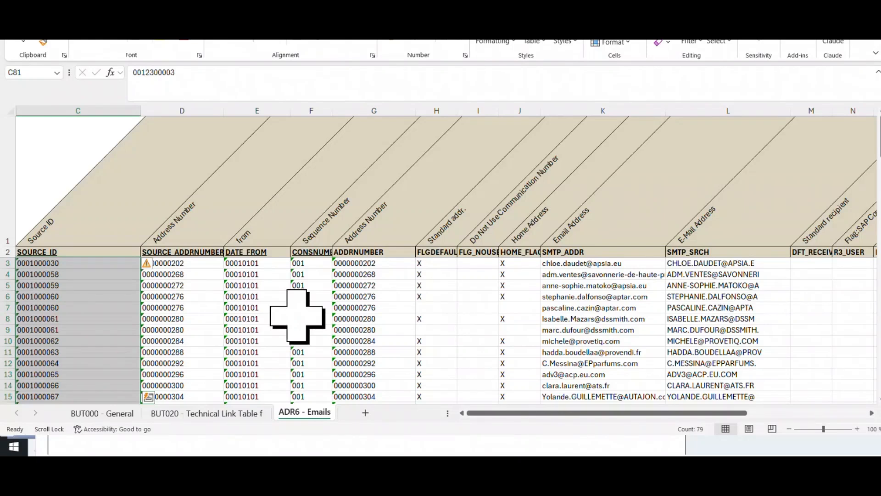
Check the e-mail rows alongside the selected source IDs, and return to the BUT000 - General sheet
scroll(297, 316, "down", 4)
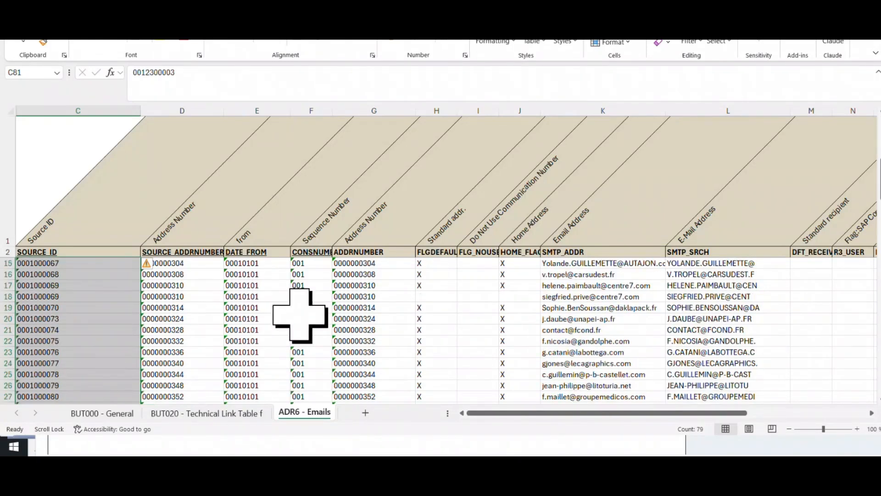
scroll(300, 316, "down", 20)
scroll(301, 313, "up", 5)
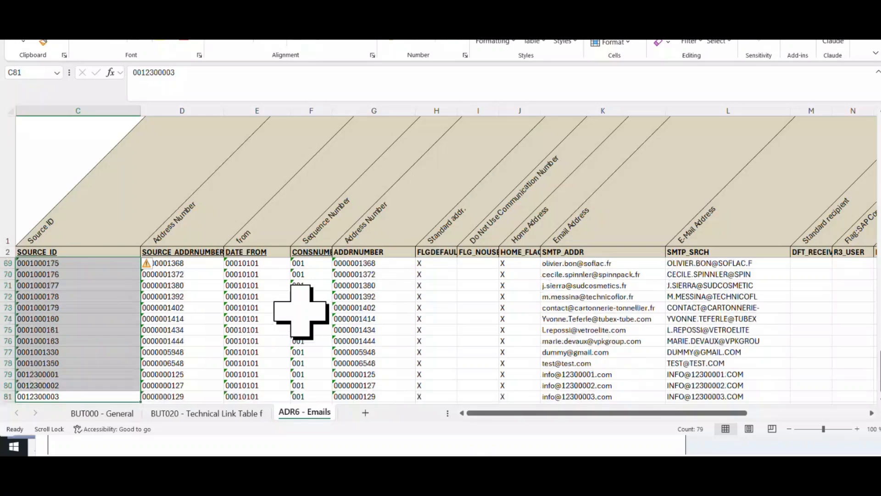
scroll(301, 312, "up", 20)
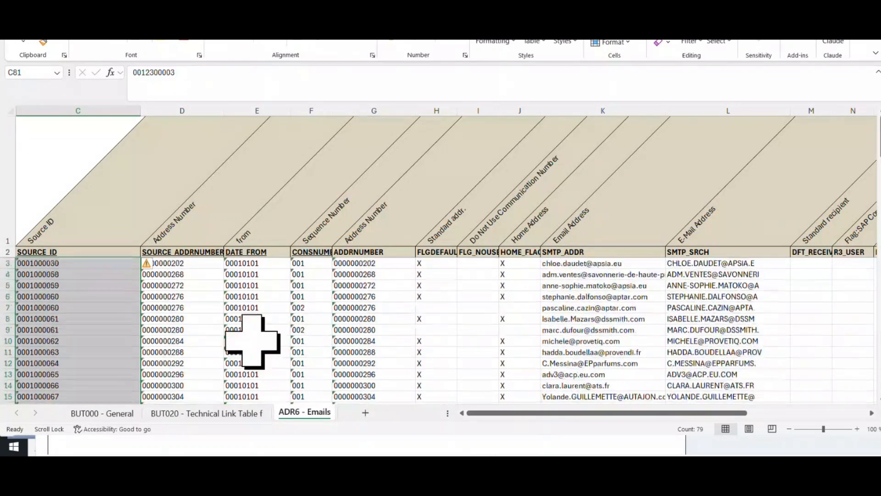
left_click(110, 412)
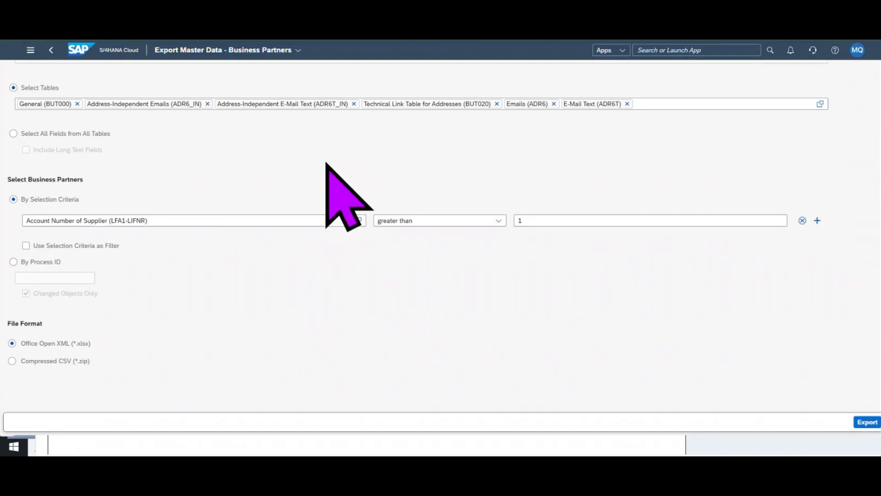
Switch to the SAP home page and open the Manage Mass Maintenance - Business Partners app
left_click(78, 50)
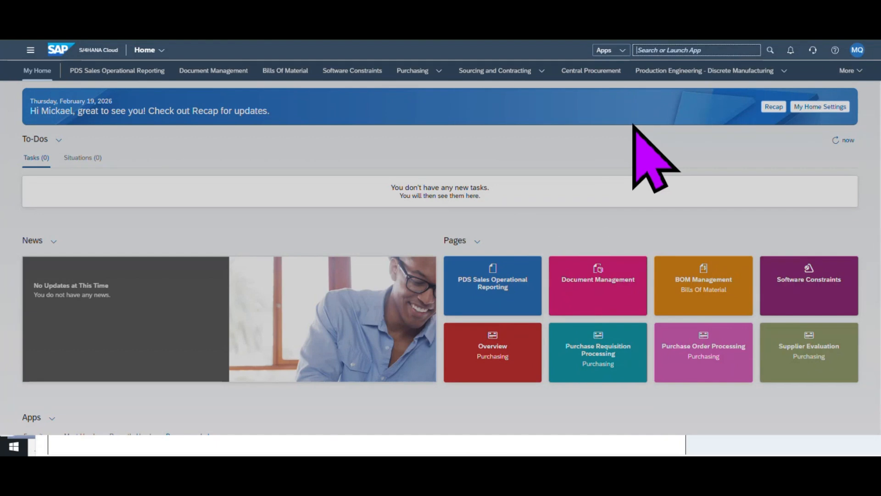
type("manage ma")
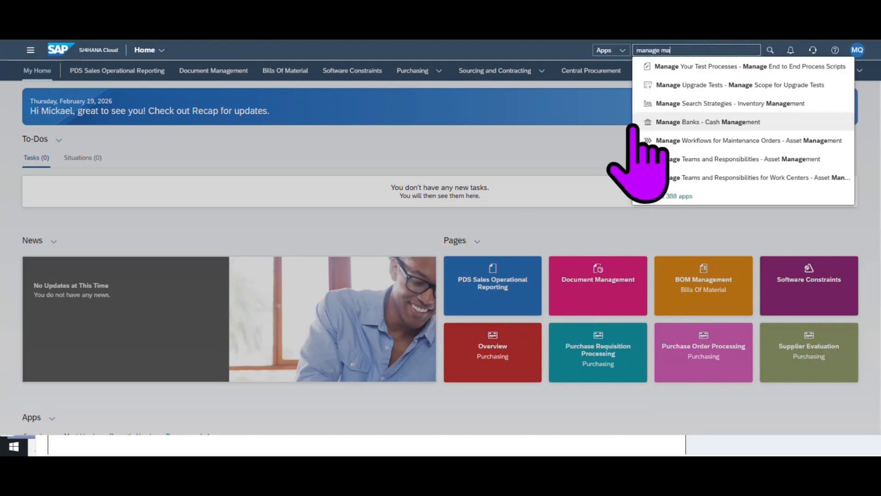
type("ss")
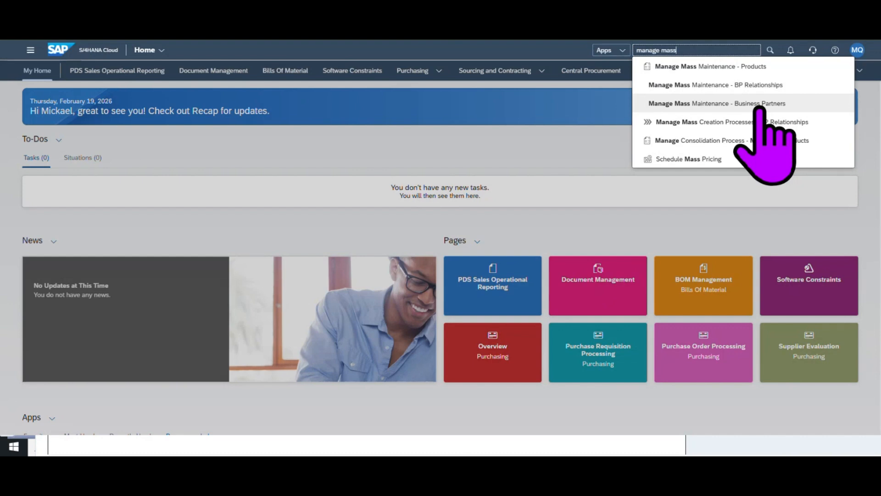
left_click(702, 105)
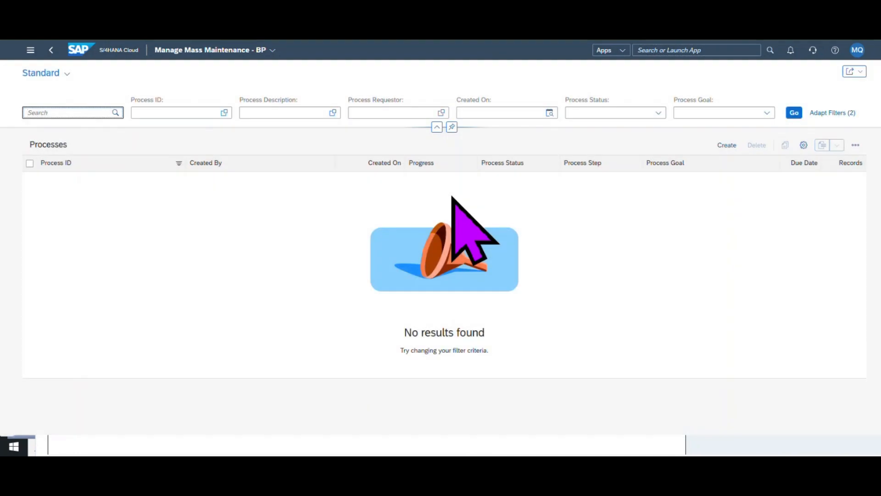
Examine the template choices and the Import of Records file option for a new business partner process, and close without creating it
left_click(727, 145)
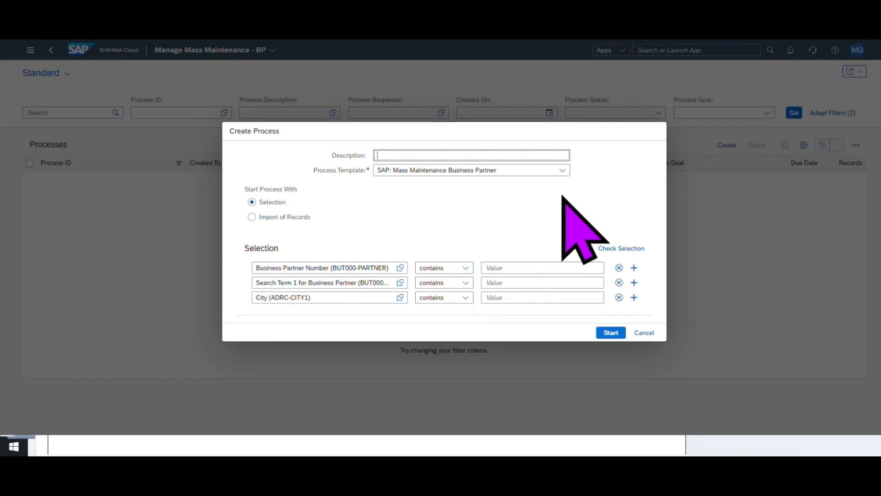
left_click(563, 170)
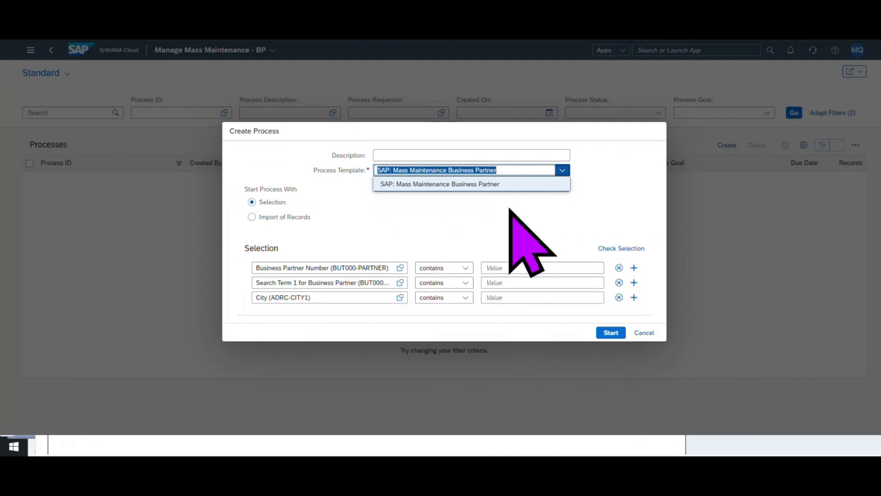
left_click(275, 217)
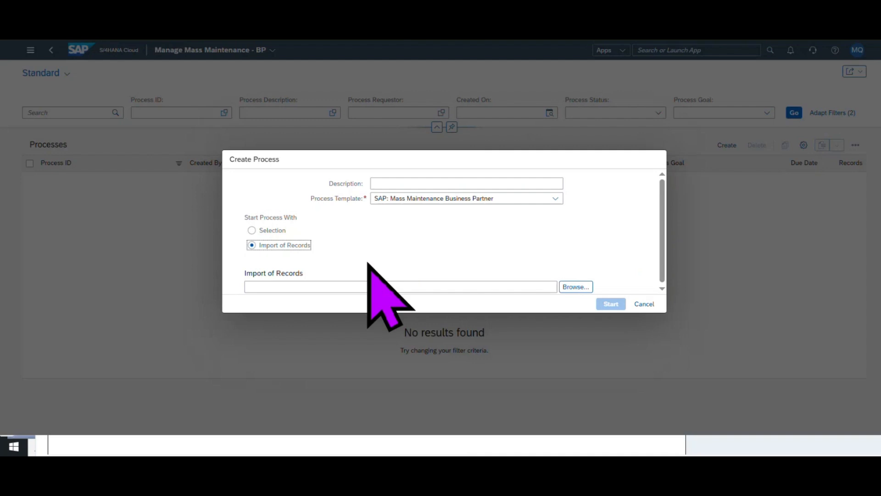
left_click(585, 285)
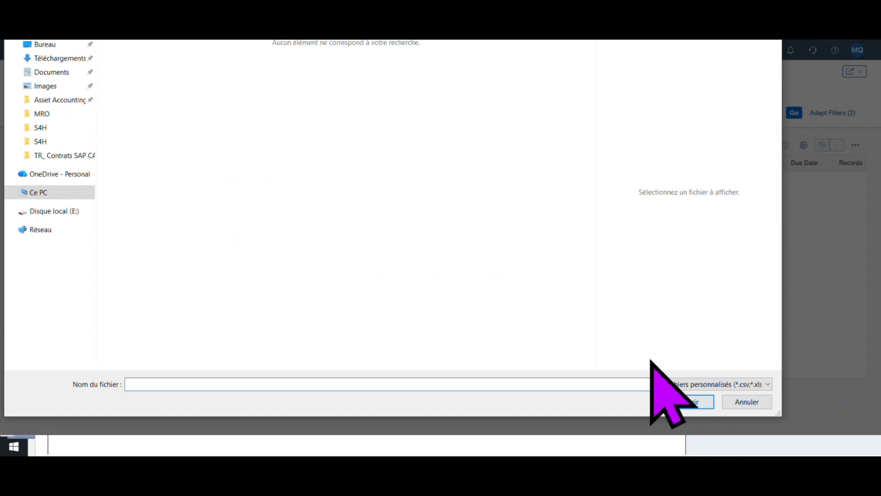
left_click(740, 407)
left_click(618, 302)
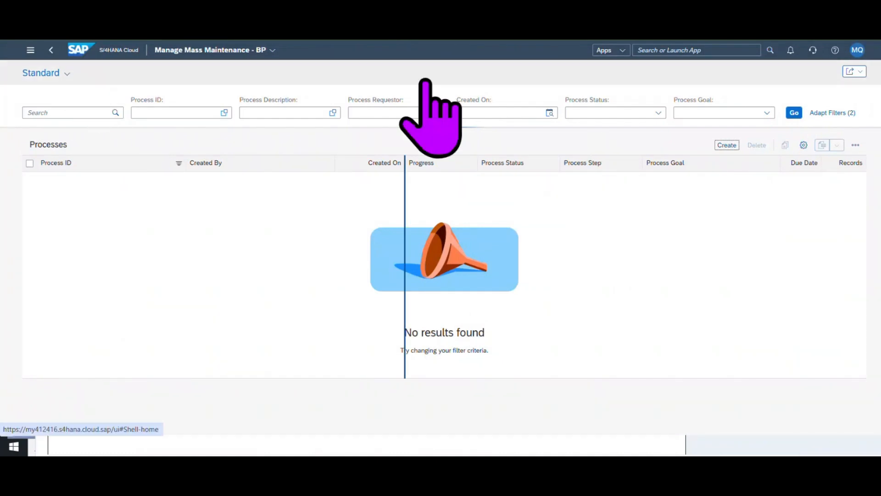
Open the Manage Mass Maintenance - Products app and display the details of the MASS_EKGRP process
left_click(671, 51)
type("manage m")
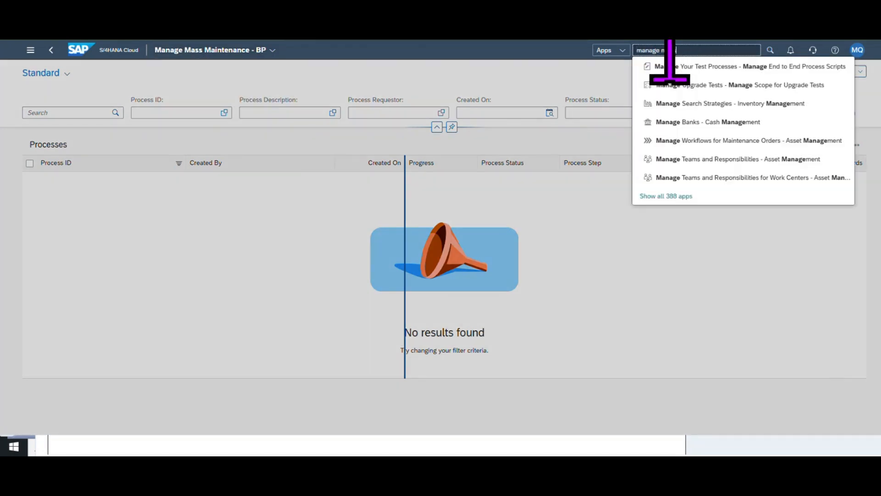
type("ass")
left_click(762, 70)
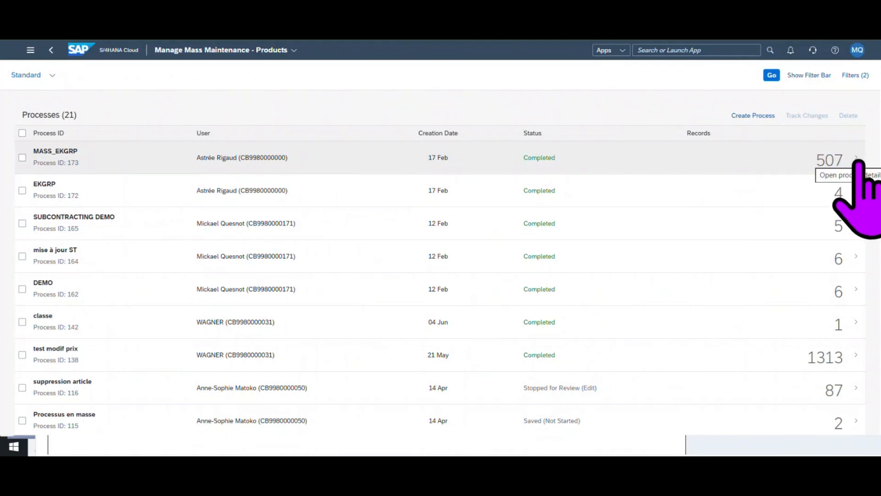
left_click(857, 162)
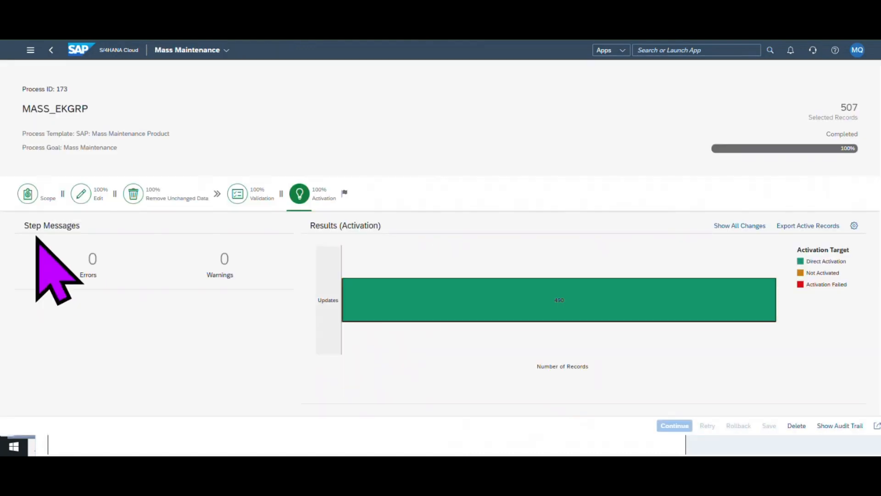
Review the Scope, Edit, Remove Unchanged Data, Validation and Activation stages of the MASS_EKGRP process, and return to the process list
left_click(28, 193)
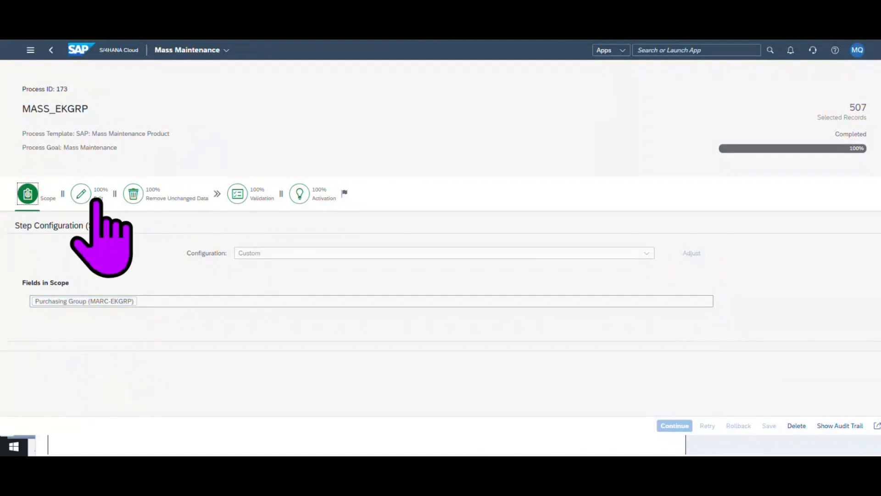
left_click(81, 195)
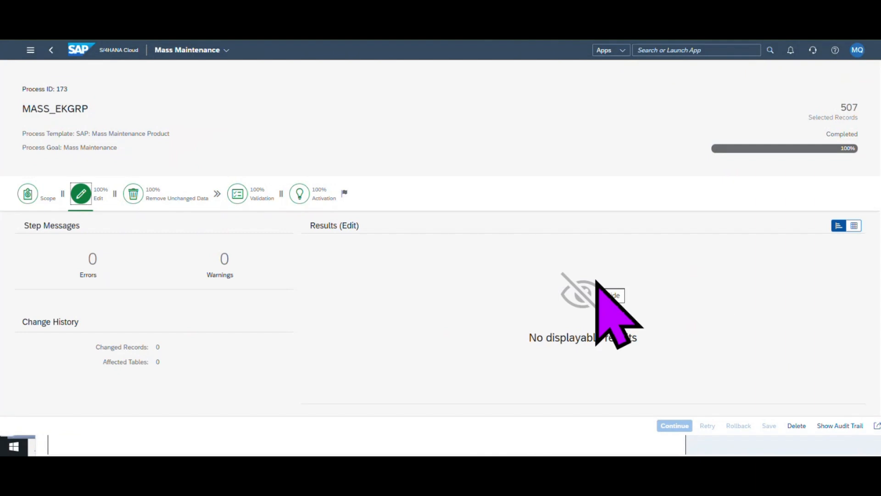
left_click(134, 196)
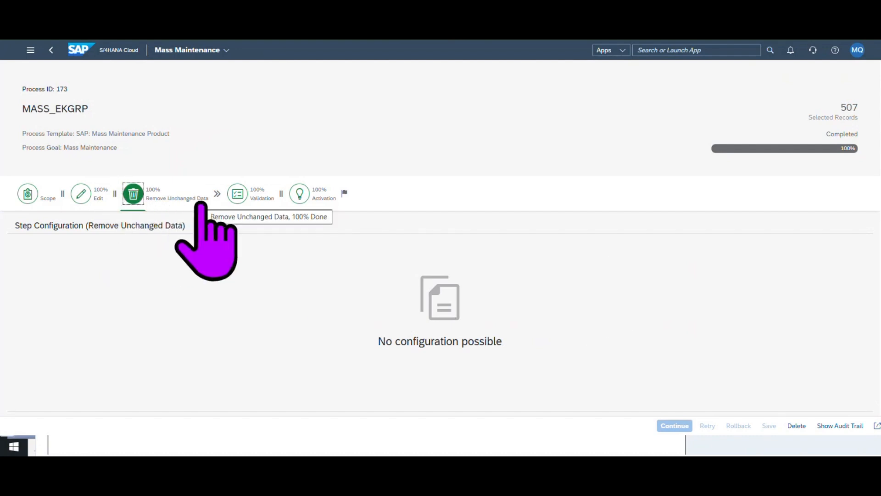
left_click(247, 196)
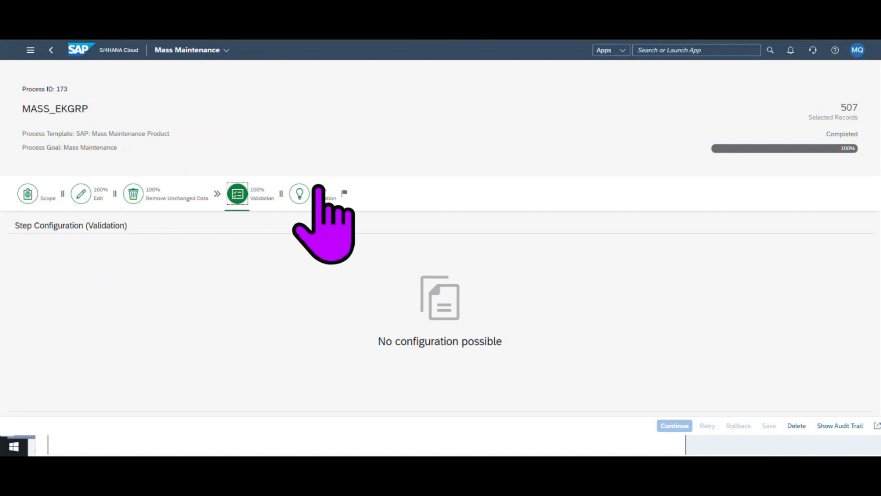
left_click(299, 194)
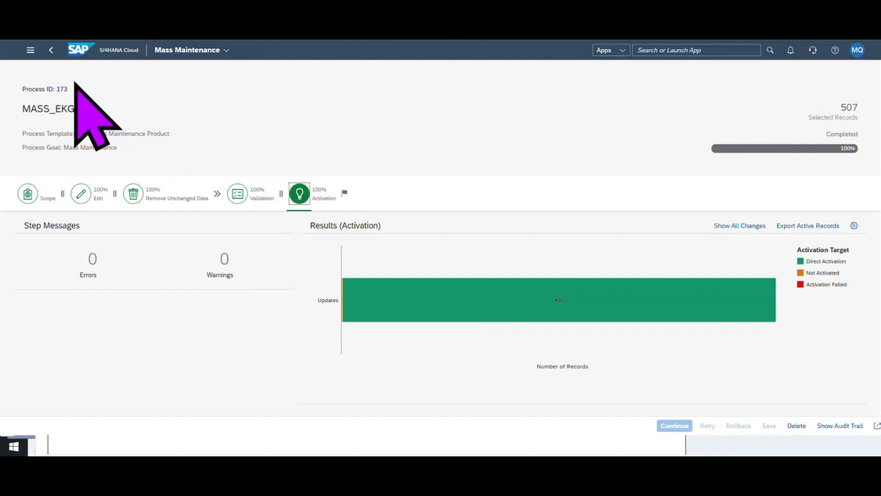
left_click(51, 50)
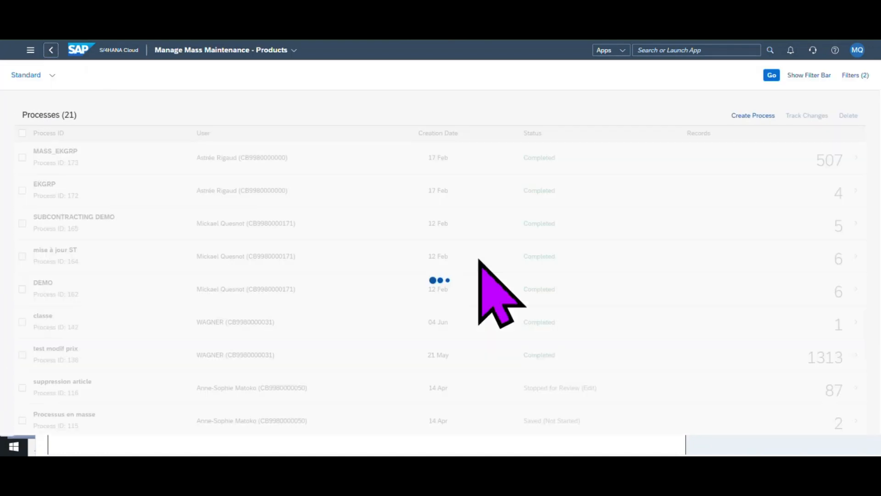
Find the app for transaction code me21n and open Create Purchase Order - Advanced
left_click(648, 50)
type("m")
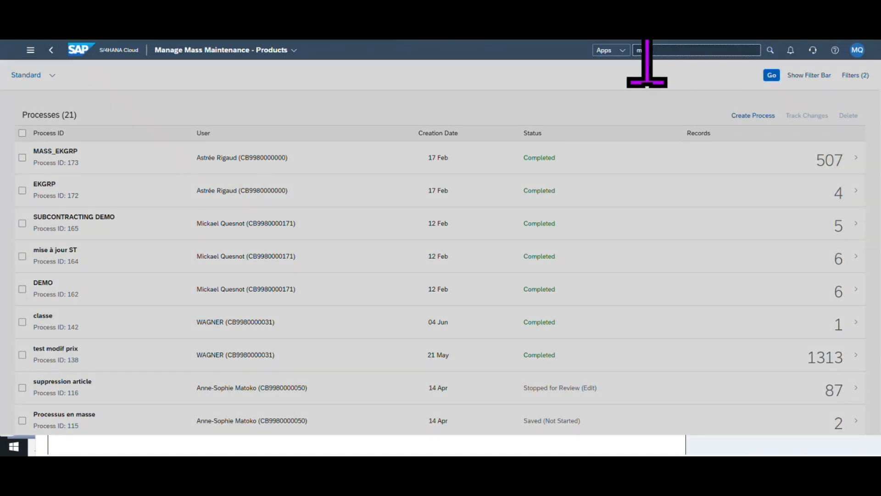
type("e21n")
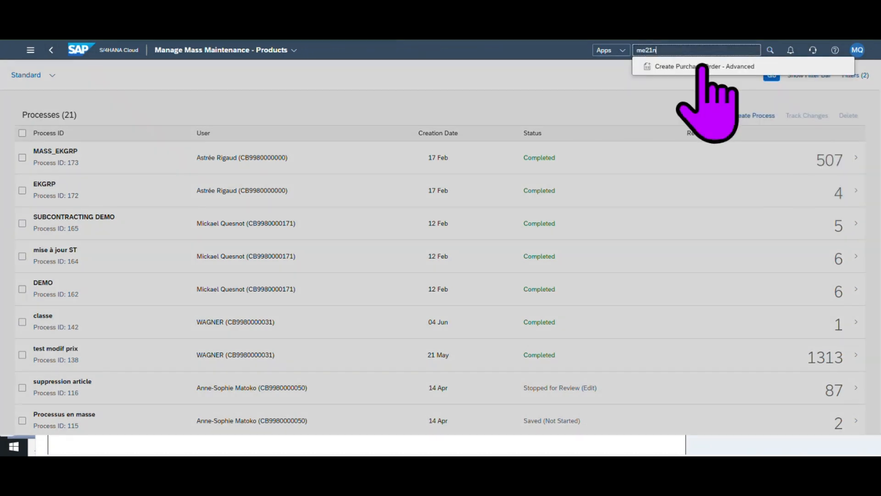
left_click(689, 69)
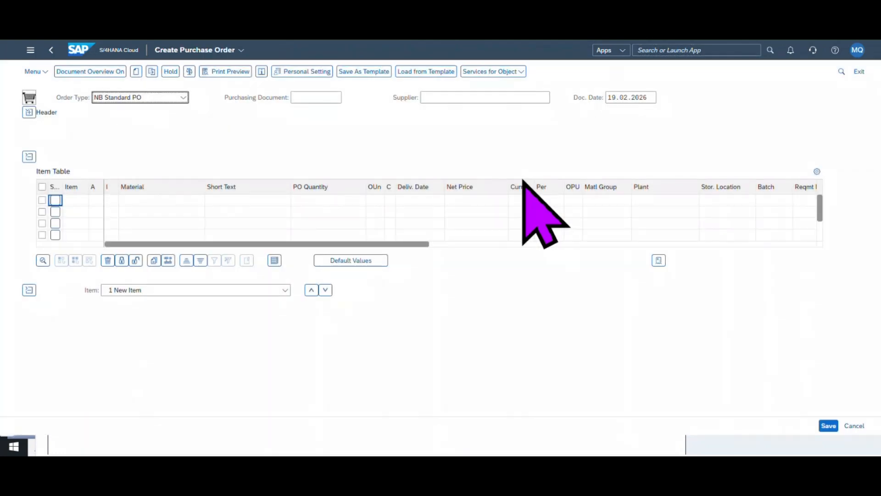
Expand the purchase order header's Org. Data, display the available purchasing groups and widen their Description column
left_click(29, 112)
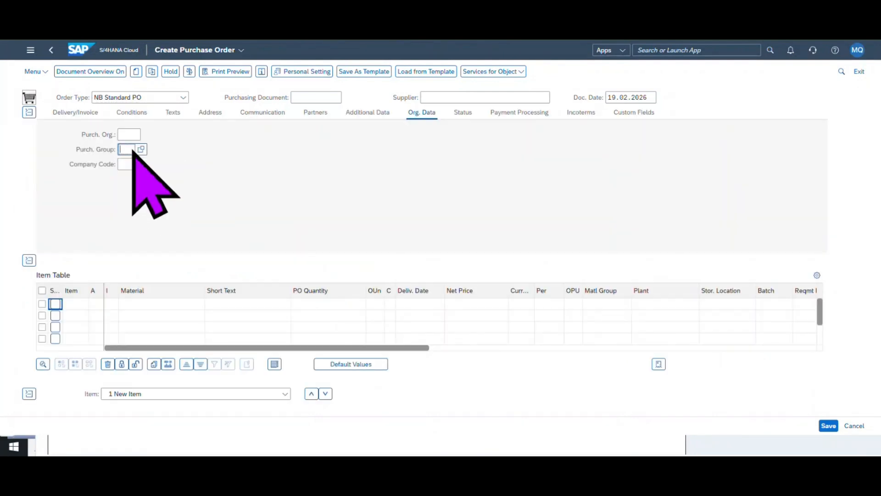
left_click(127, 150)
key("F4")
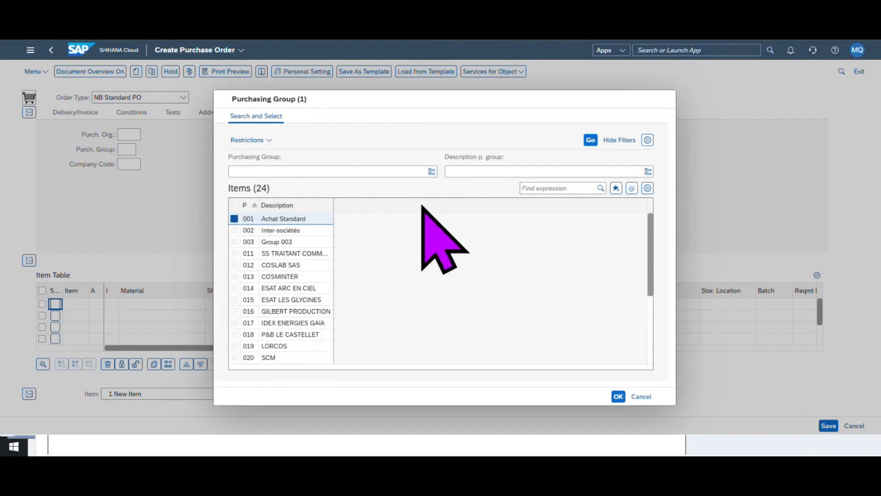
left_click_drag(334, 205, 510, 205)
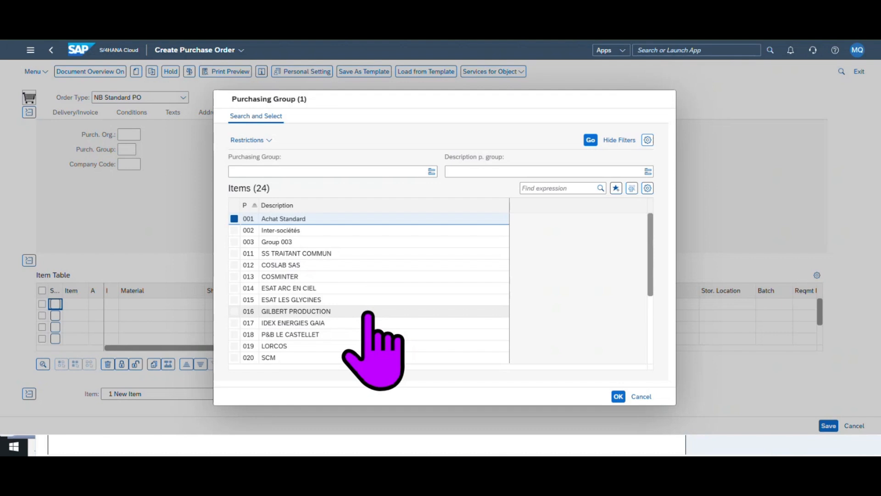
Examine the full list of purchasing groups and close it without selecting one
scroll(367, 313, "down", 2)
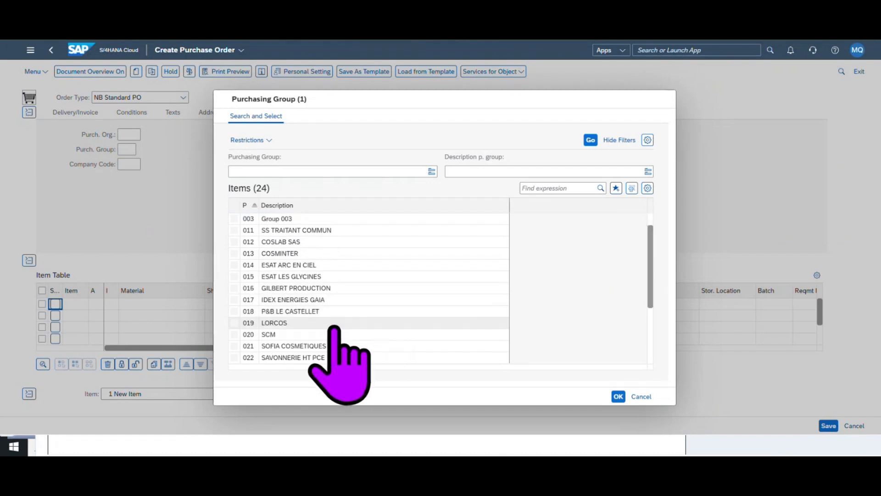
scroll(378, 335, "down", 3)
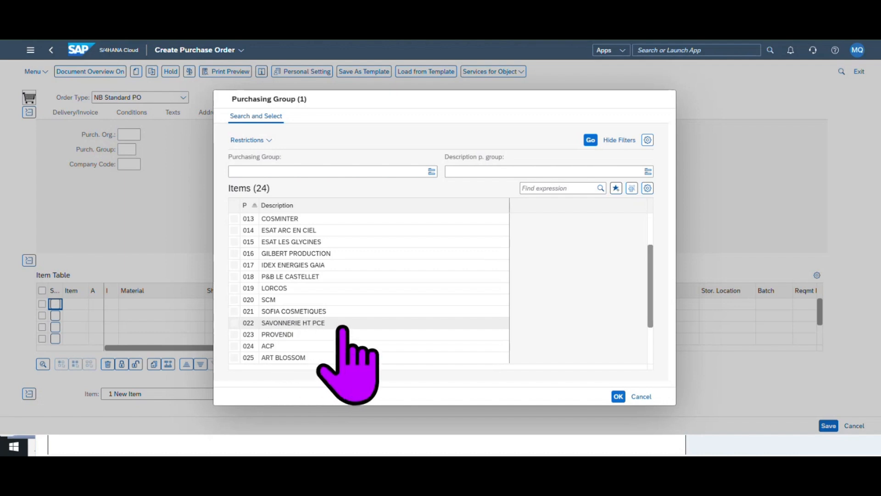
scroll(342, 327, "down", 1)
scroll(343, 330, "down", 4)
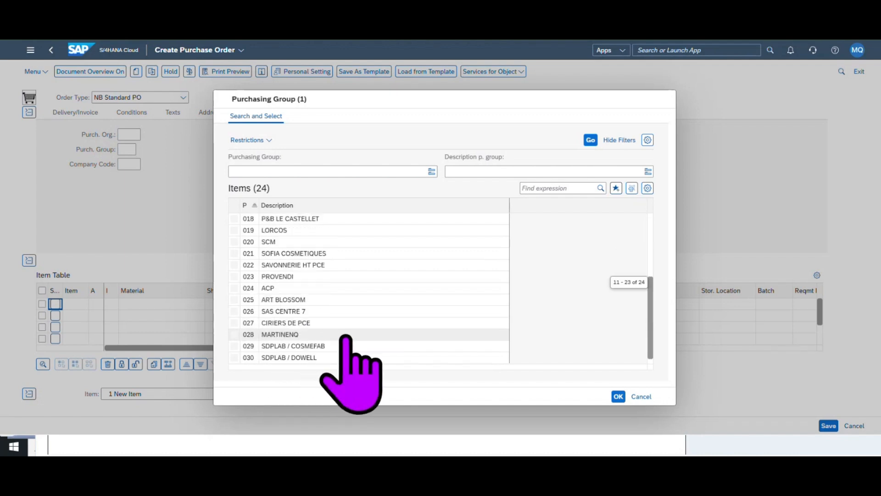
scroll(345, 339, "down", 1)
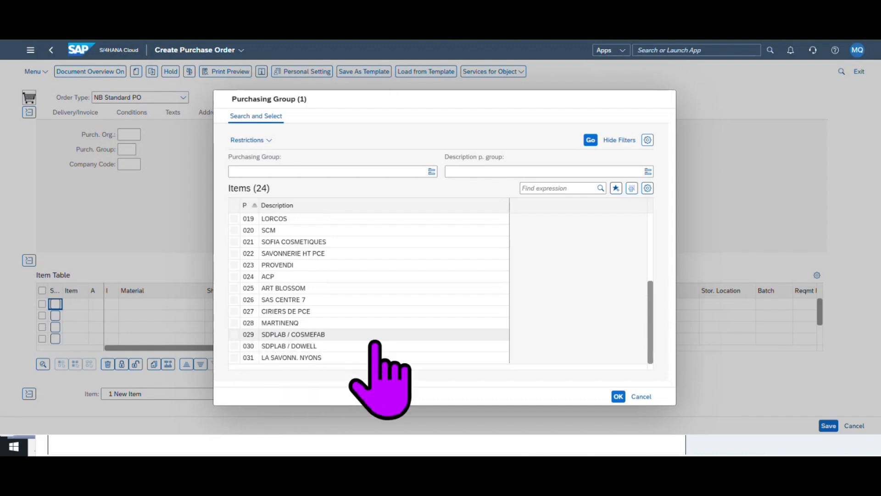
scroll(381, 335, "up", 4)
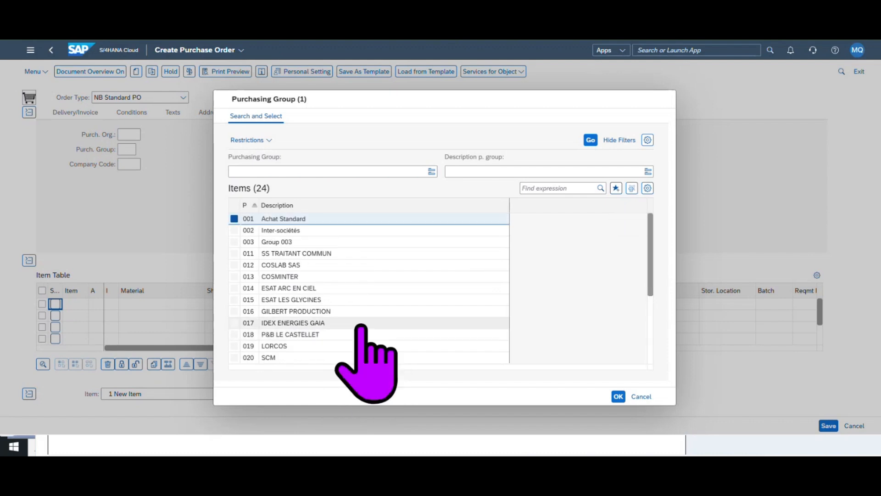
left_click(642, 397)
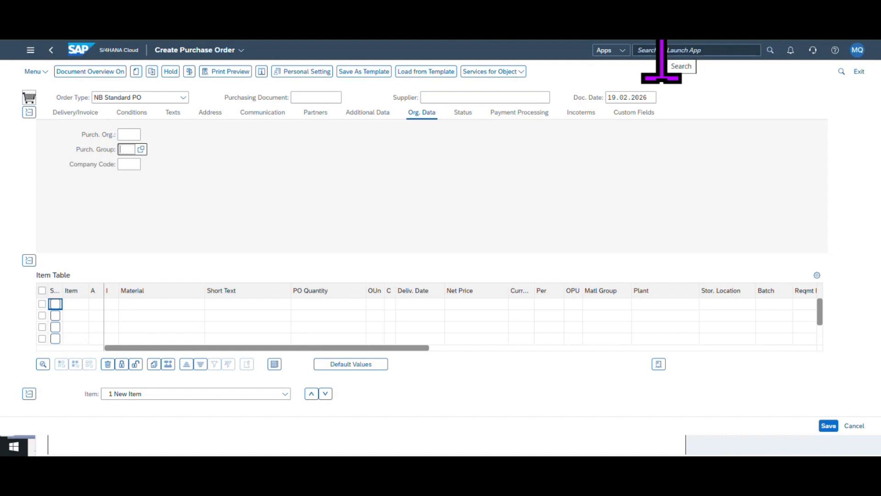
Open the Stock Overview app with code MMBE, display the available storage locations, and close the list without selecting one
left_click(661, 50)
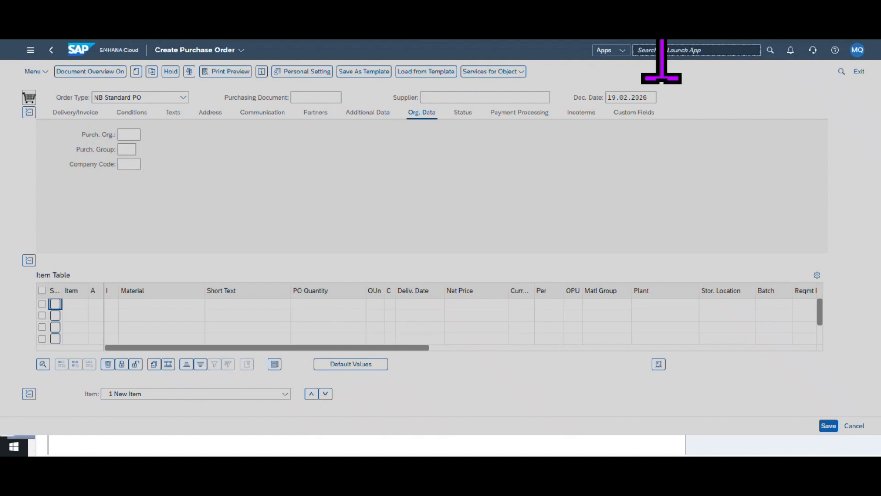
type("MMBE")
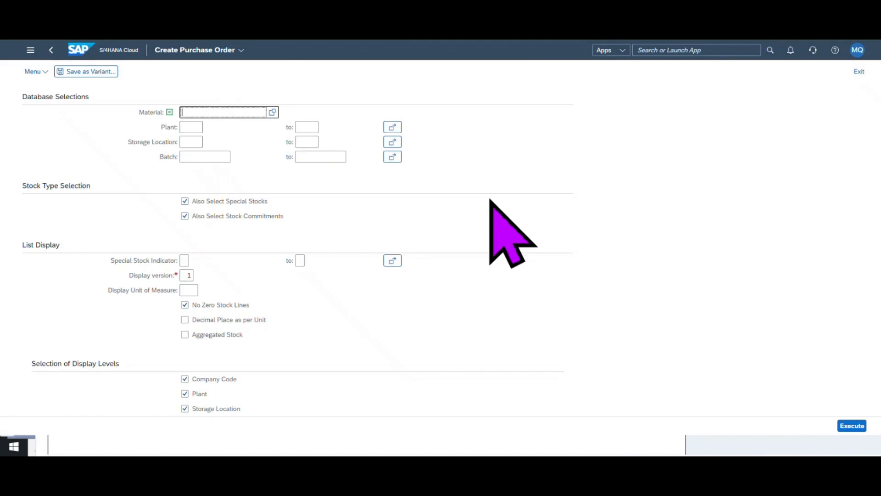
left_click(198, 144)
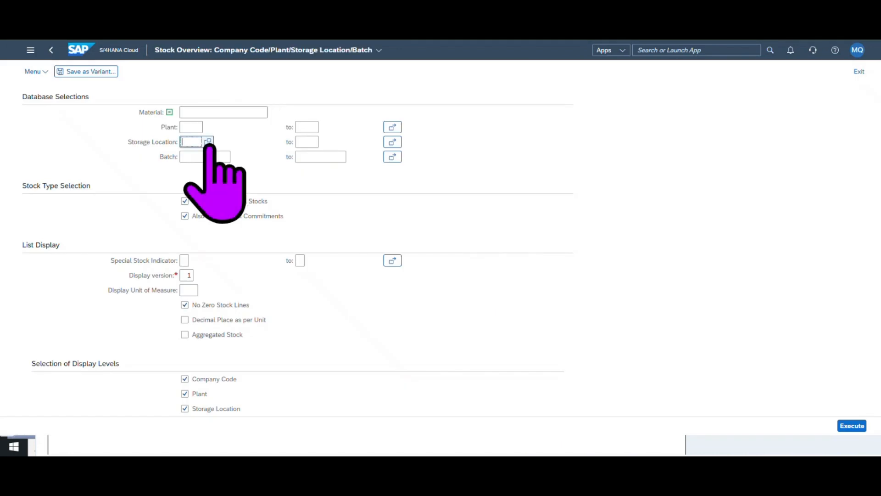
key("F4")
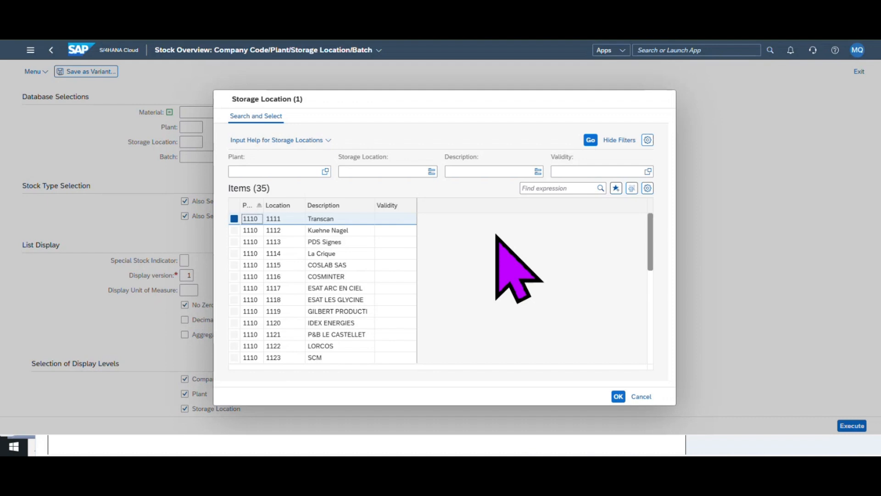
left_click(643, 398)
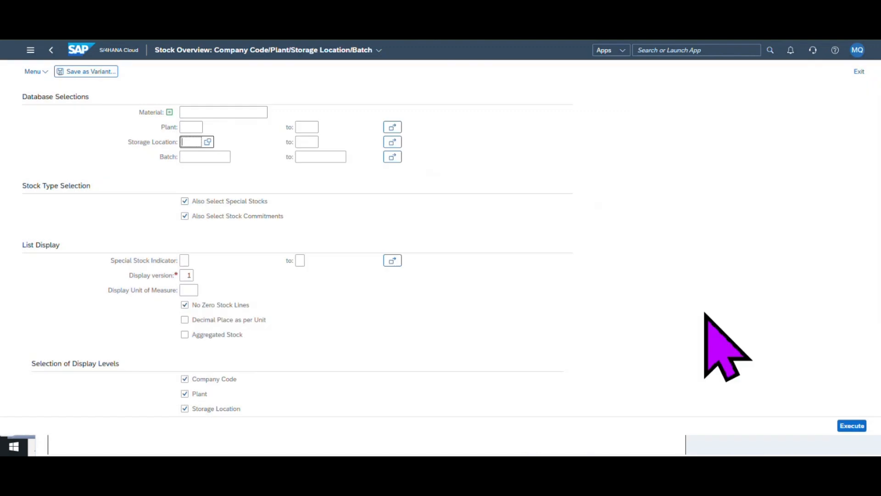
left_click(659, 50)
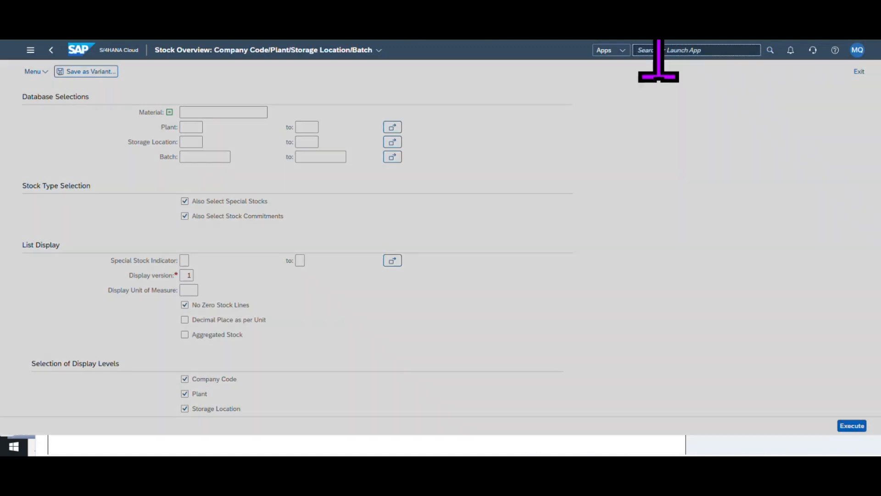
type("me5")
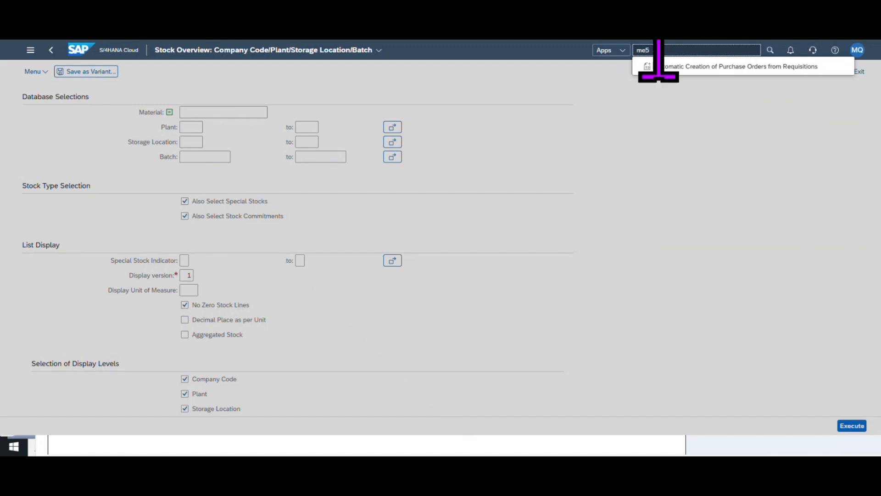
key("BackSpace")
key("BackSpace")
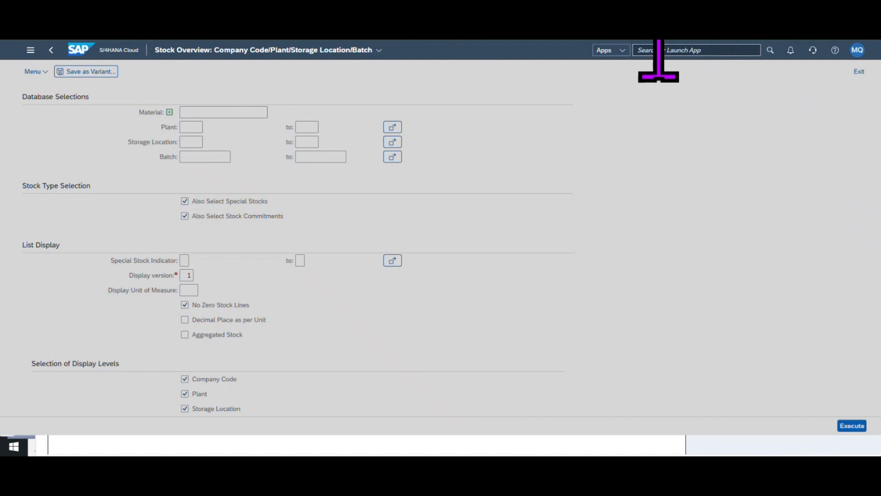
Search for "manage product", open the Manage Product Master Data app and respond to the updates notification
type("manage product")
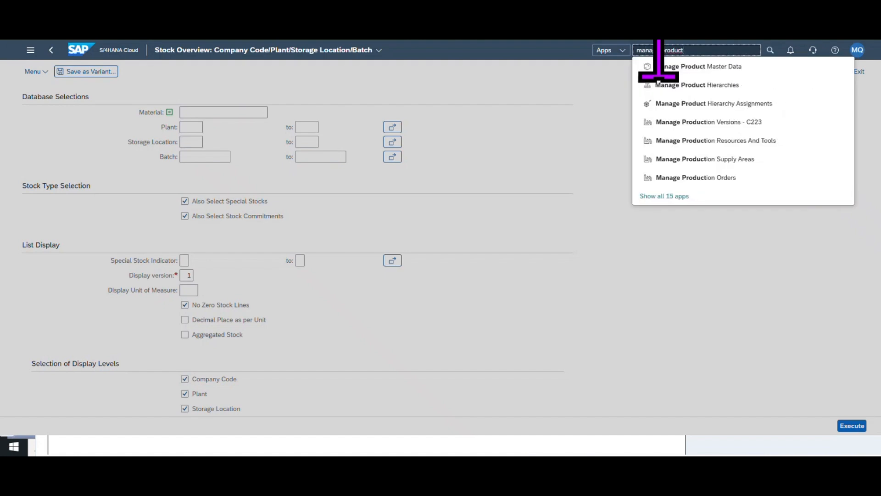
left_click(744, 69)
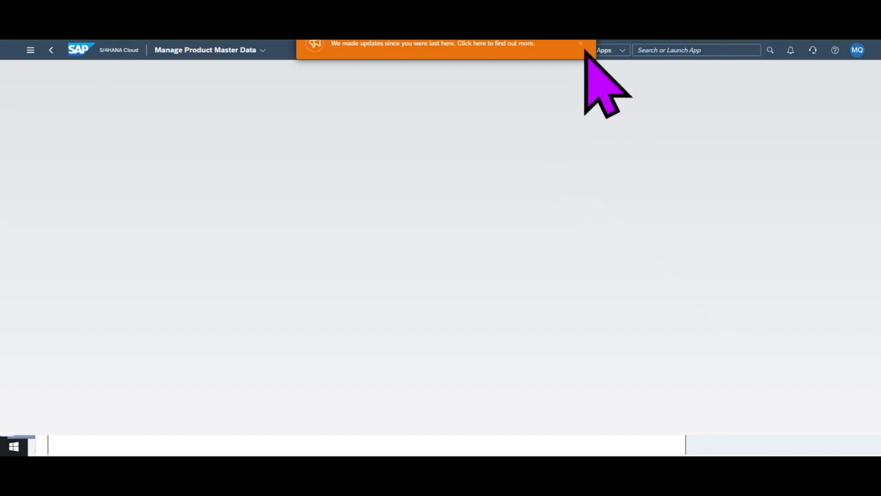
left_click(582, 46)
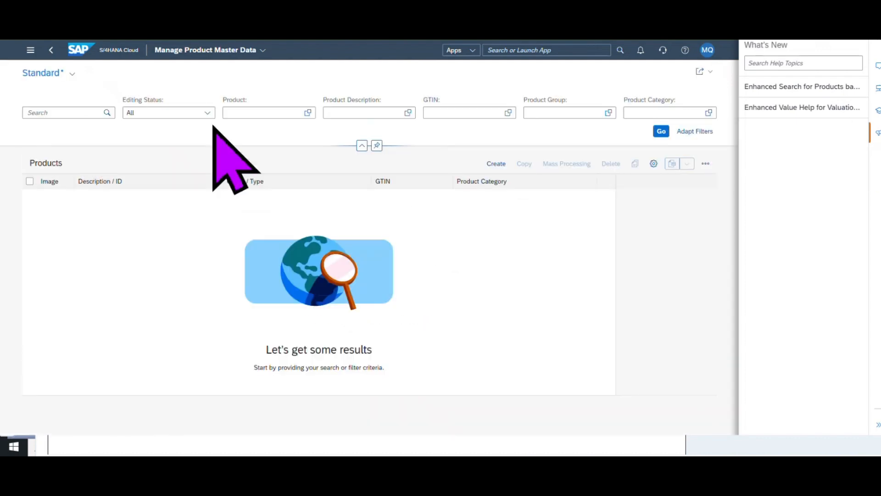
Start a new product master data record and display the choices for its product type
left_click(497, 163)
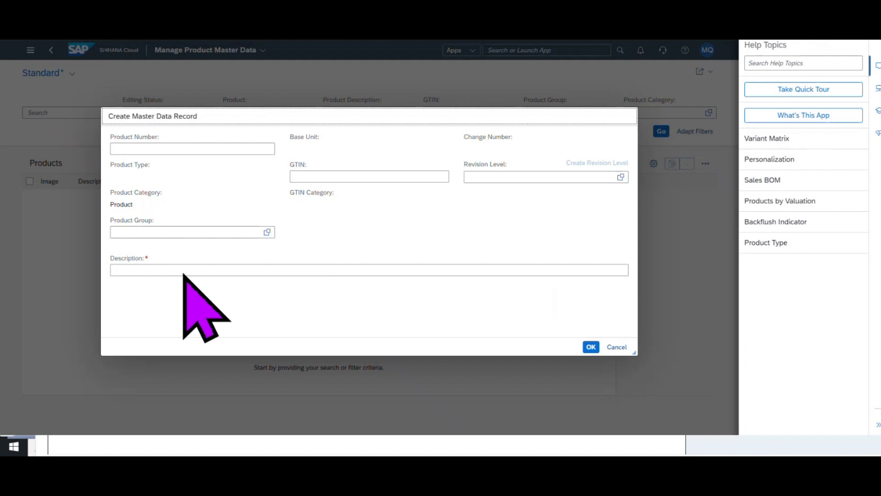
left_click(181, 271)
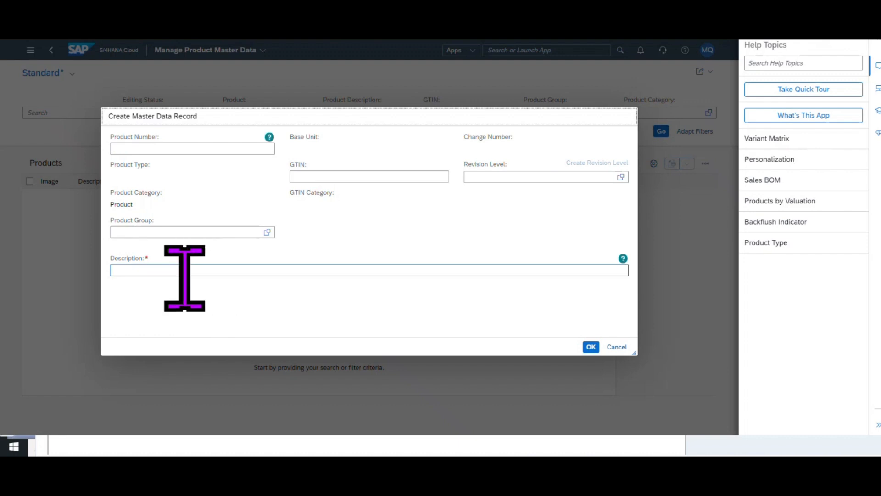
left_click(158, 271)
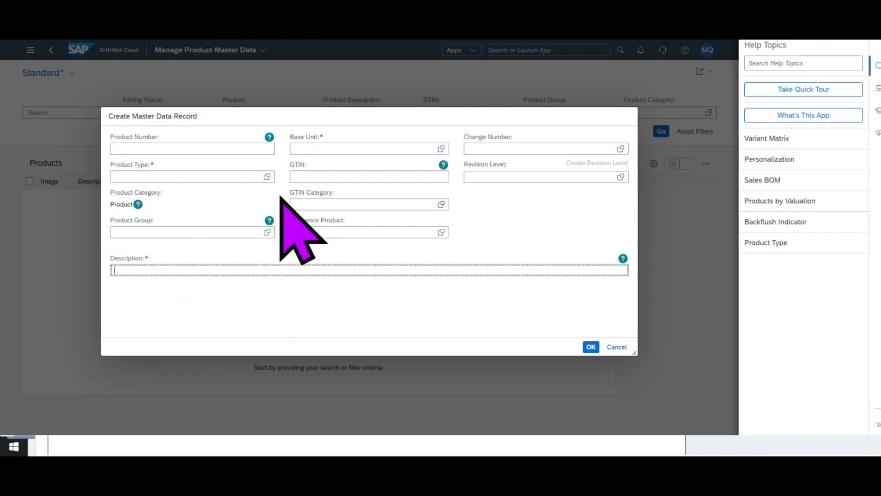
left_click(266, 176)
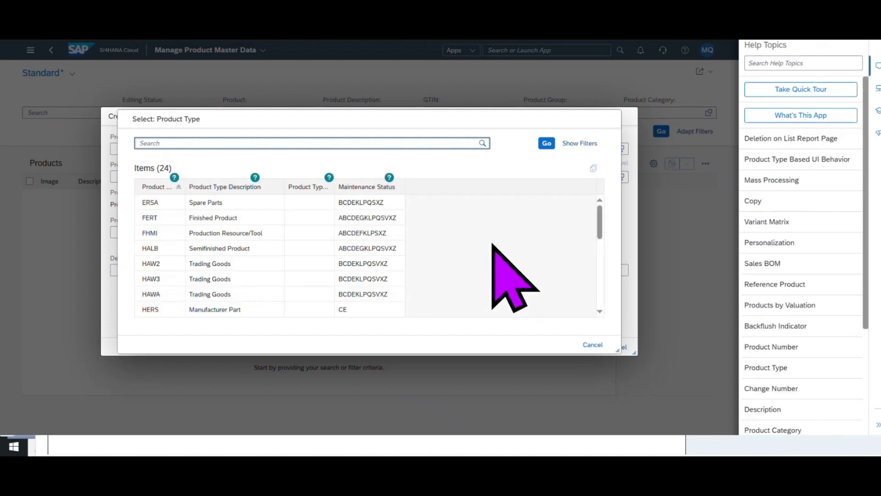
Review the available product types, cancel the new product record and close the help topics
scroll(318, 234, "down", 5)
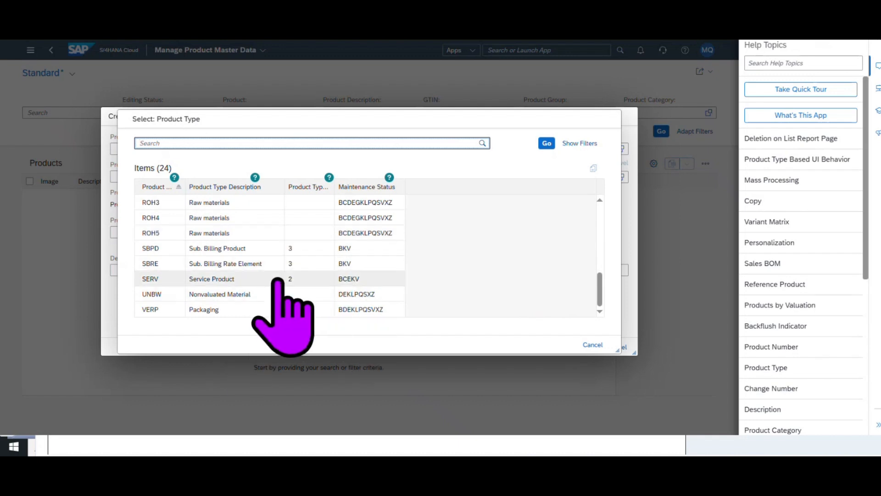
scroll(279, 282, "up", 3)
scroll(279, 281, "up", 3)
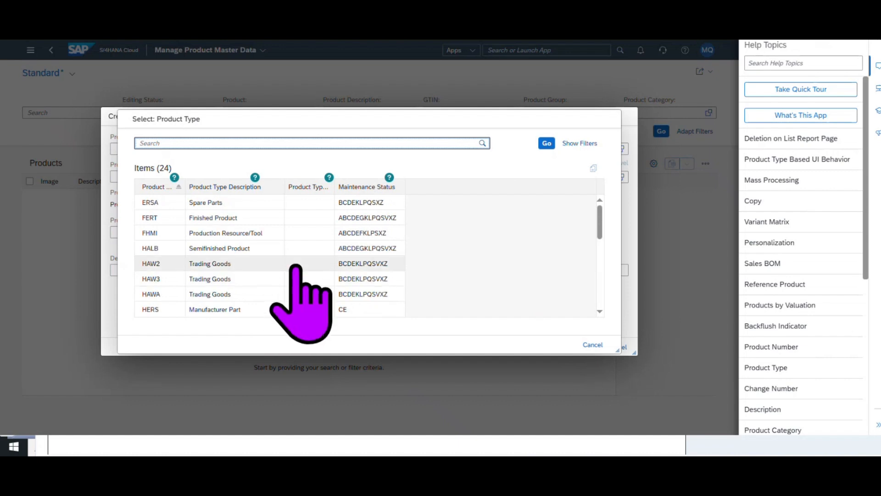
scroll(296, 267, "down", 2)
scroll(296, 267, "down", 2)
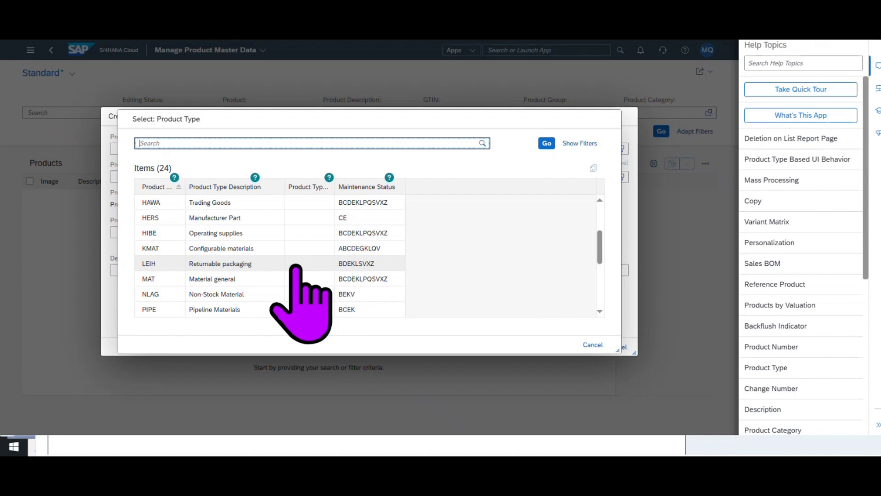
left_click(593, 344)
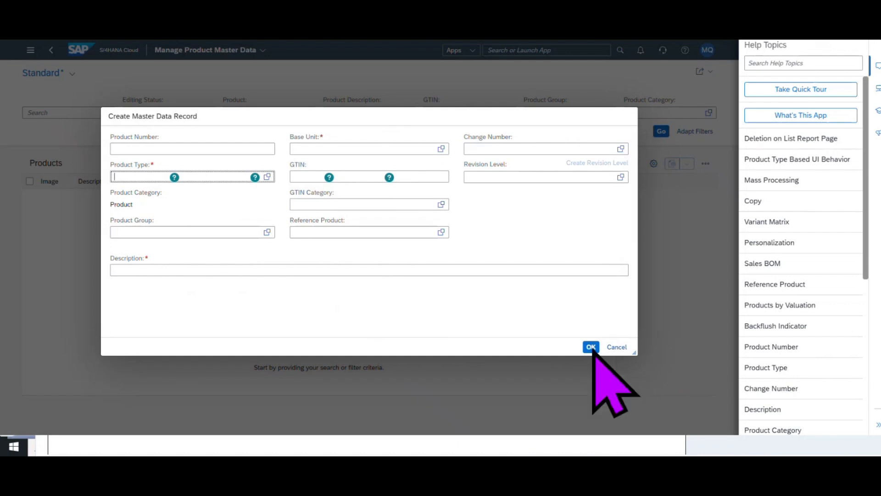
left_click(609, 350)
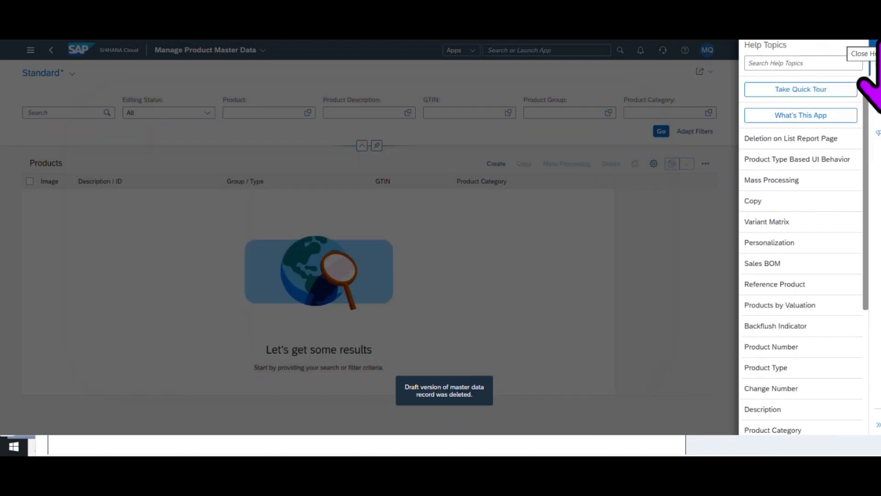
left_click(873, 48)
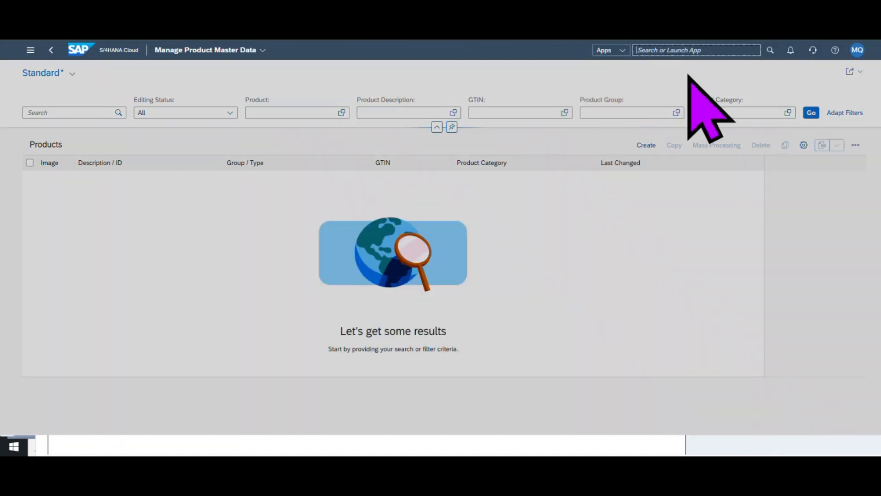
Search the apps for code cs01, and open the Create Classes app with code cl01
type("cs0")
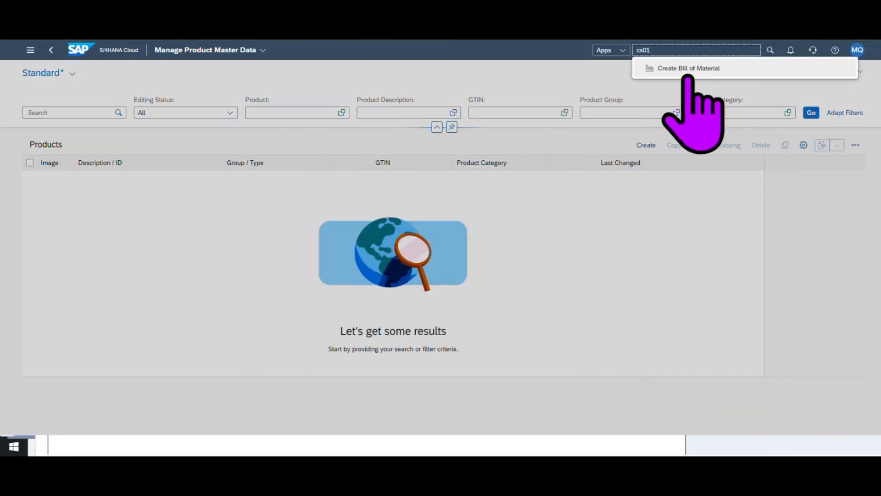
left_click(688, 73)
type("cl01")
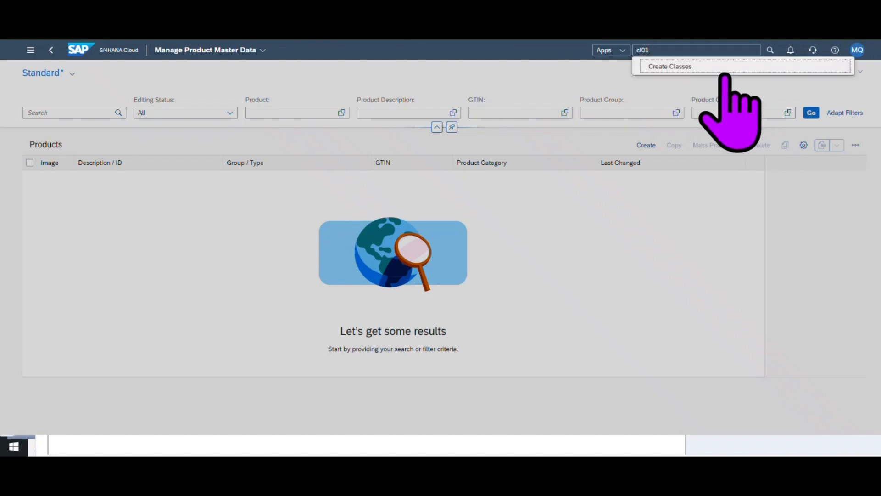
left_click(738, 78)
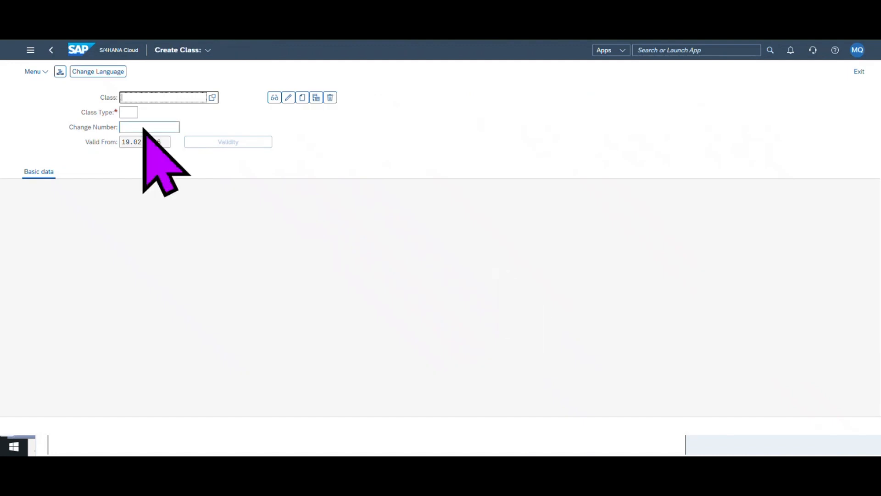
Display the available class types for the new class, review them and close the list
left_click(129, 112)
key("F4")
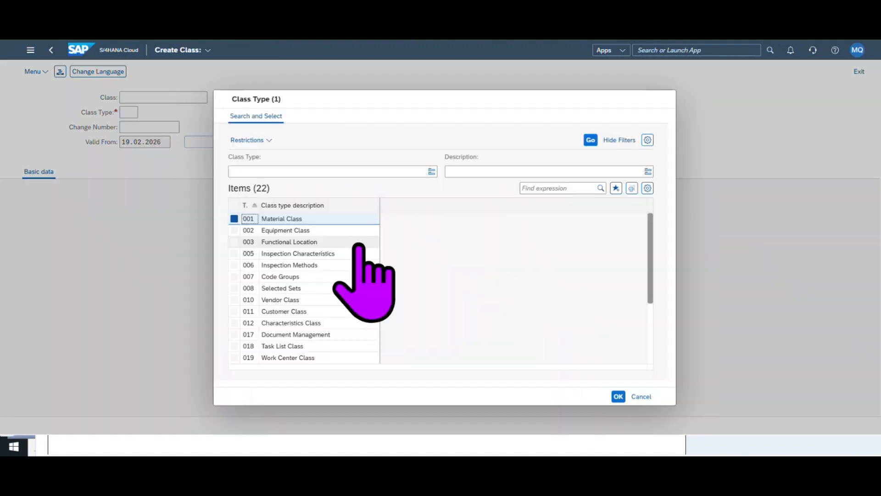
scroll(354, 256, "down", 3)
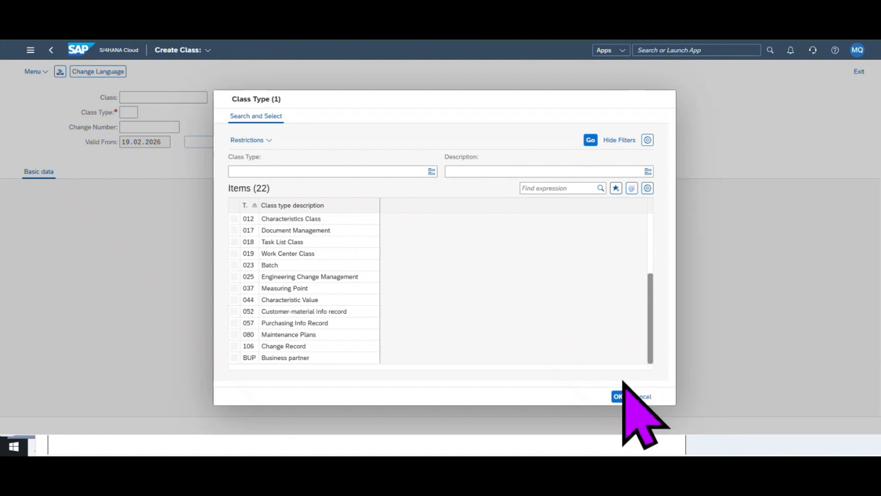
left_click(619, 396)
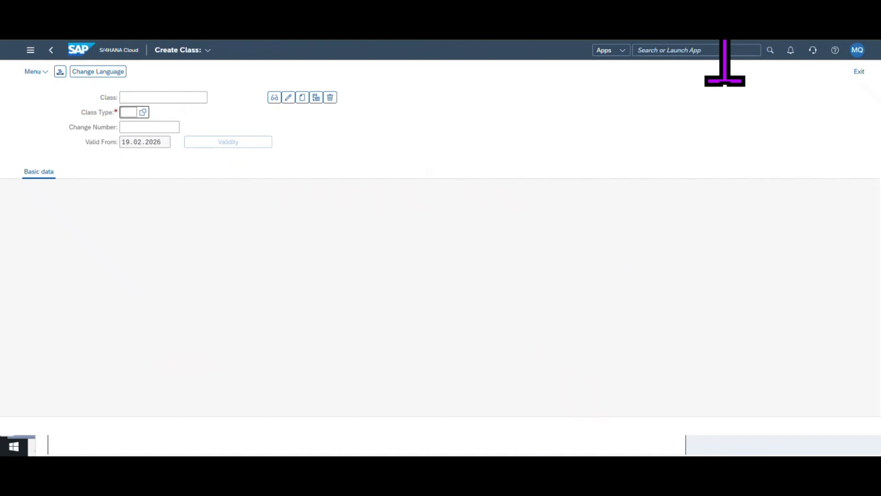
Open Automatic Creation of Purchase Orders from Requisitions with code me59n and deselect Per Company Code and Per Contract
left_click(674, 52)
type("me59n")
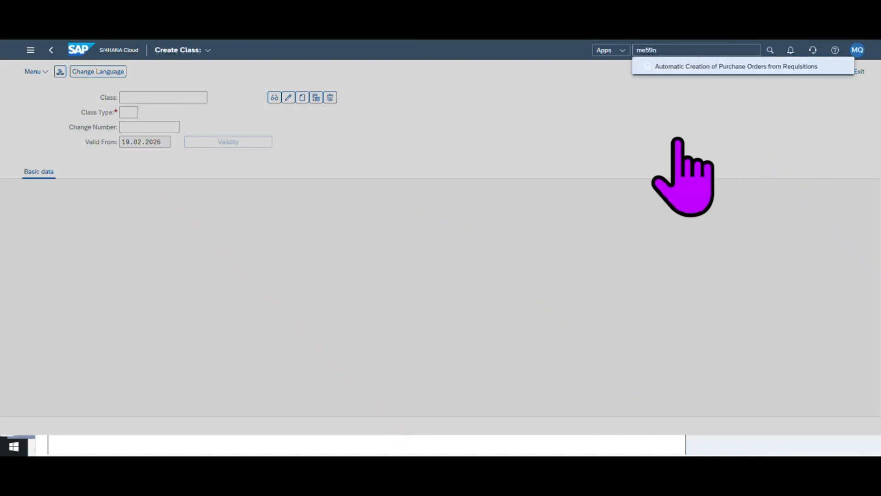
key("Return")
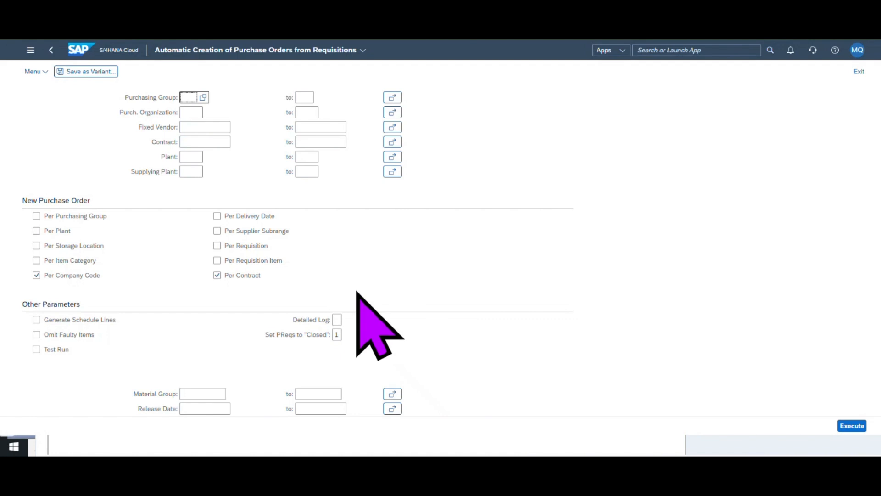
left_click(38, 275)
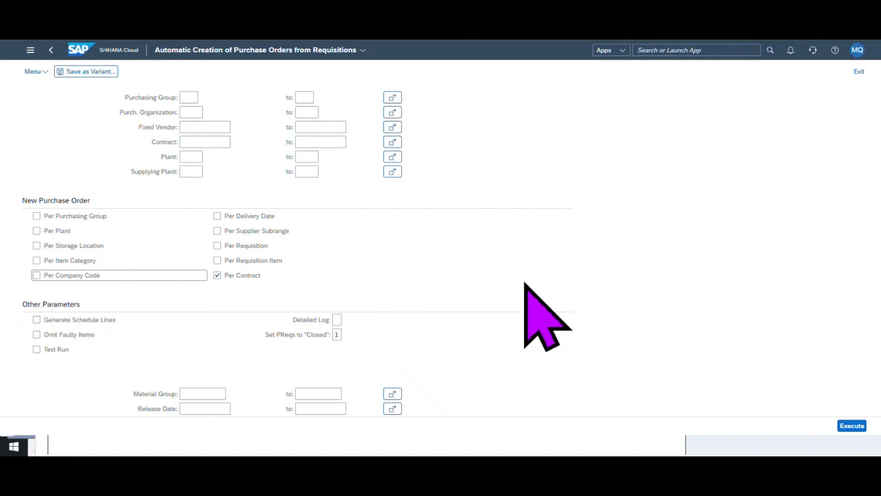
left_click(245, 278)
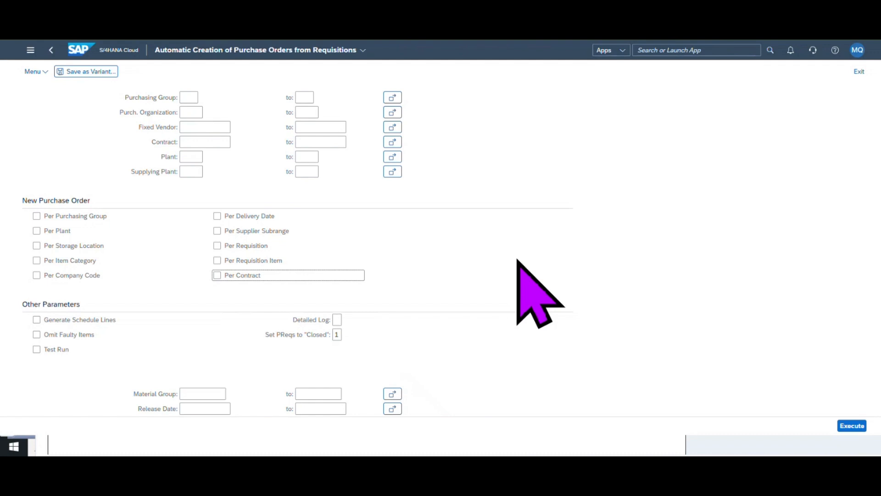
Examine the selection fields for automatic purchase order creation, from the requisition criteria to the Real Estate Management section
scroll(518, 260, "down", 6)
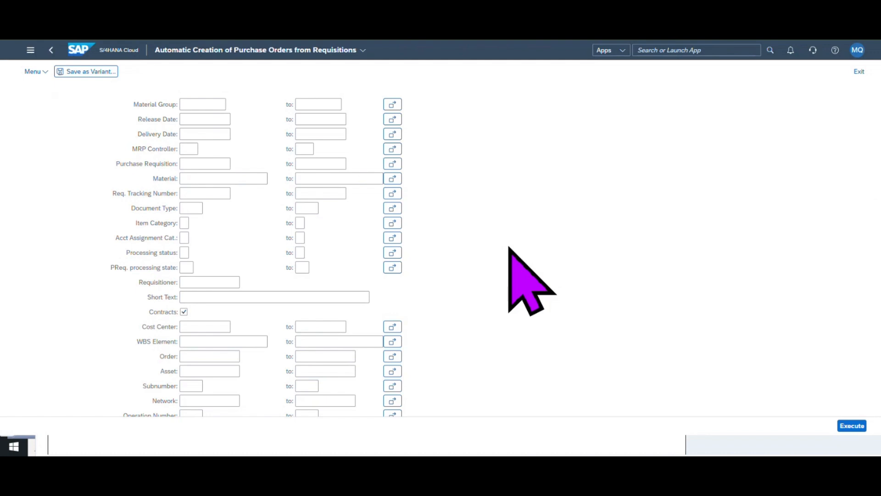
scroll(510, 248, "up", 6)
scroll(509, 248, "down", 4)
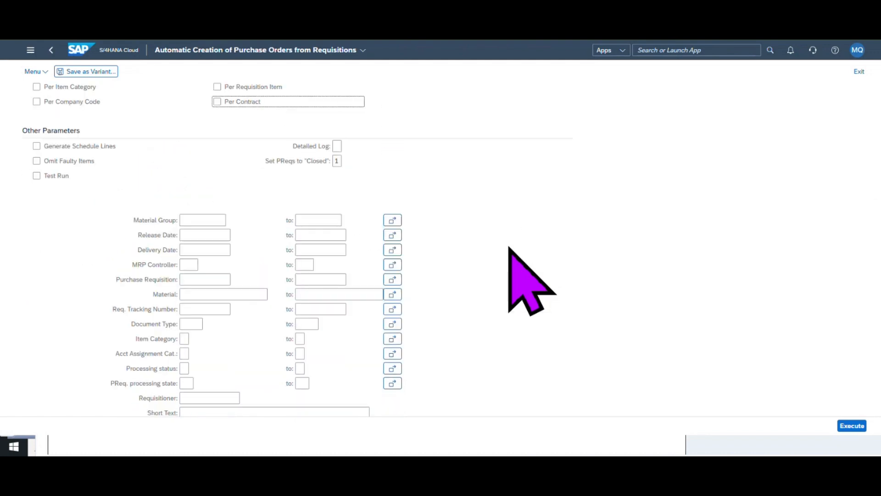
scroll(510, 248, "down", 2)
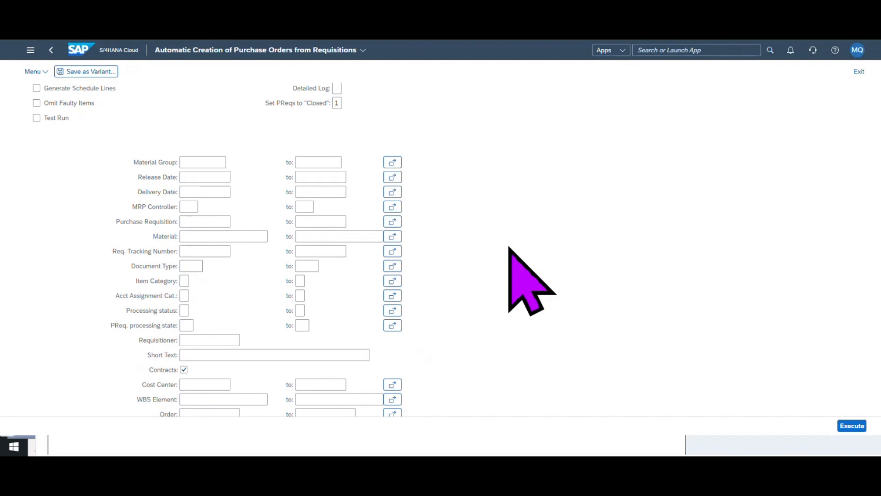
scroll(509, 248, "down", 8)
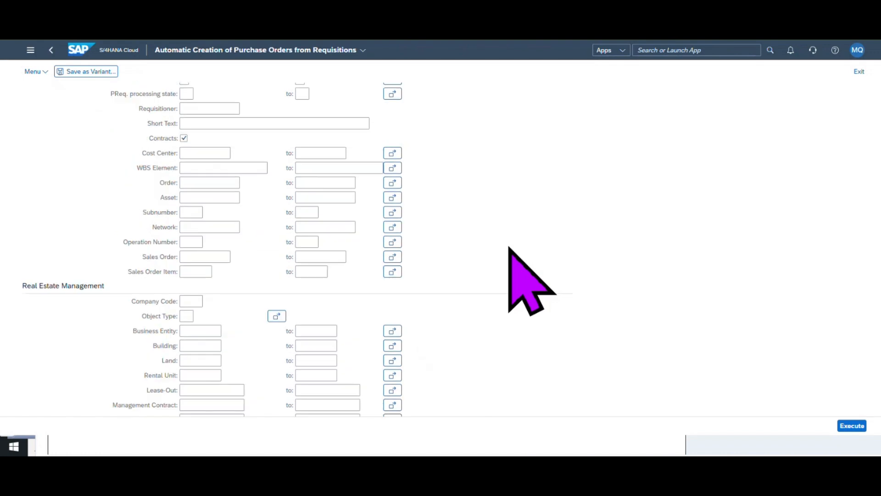
scroll(510, 248, "down", 2)
scroll(510, 248, "up", 18)
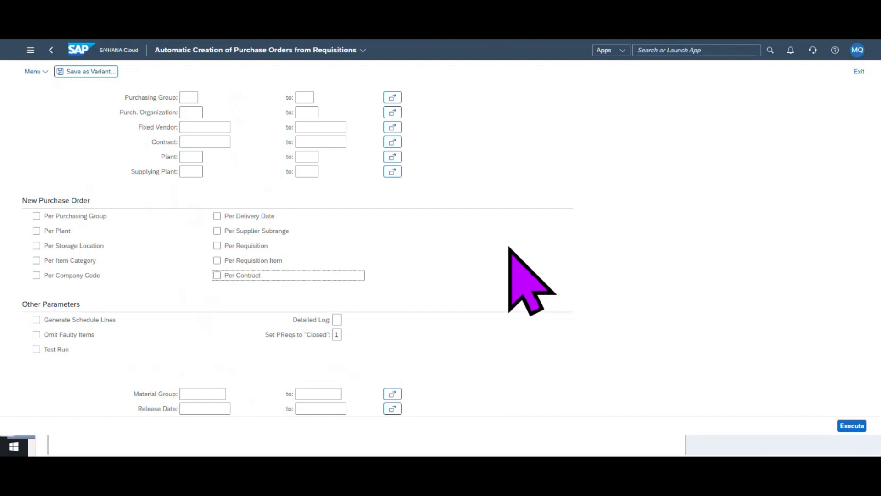
Search the apps for "manage mass" and open Manage Mass Maintenance - Products
left_click(663, 50)
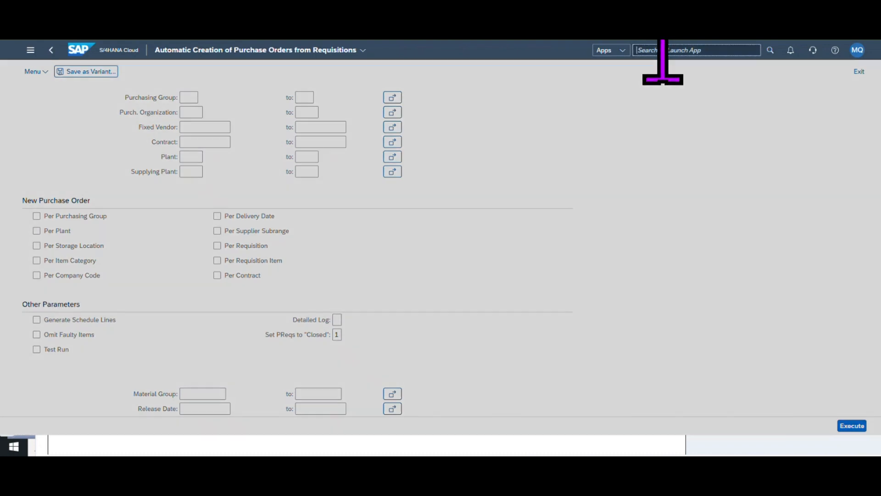
type("manage")
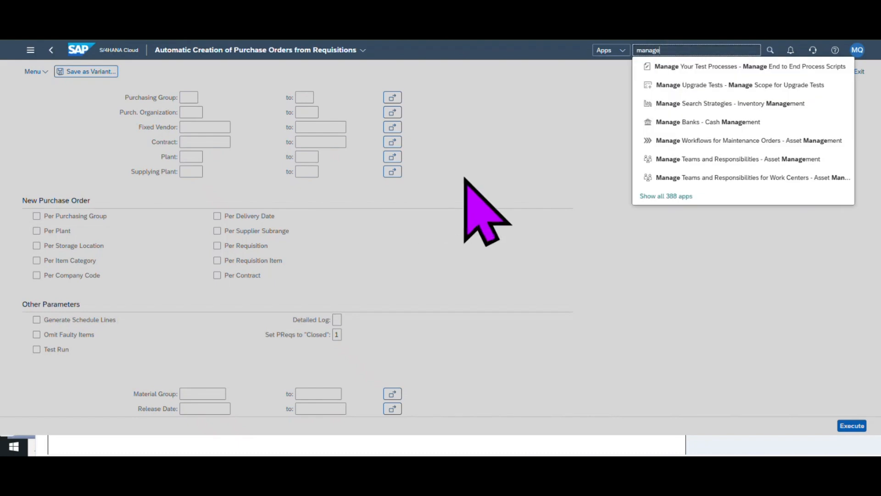
left_click(553, 212)
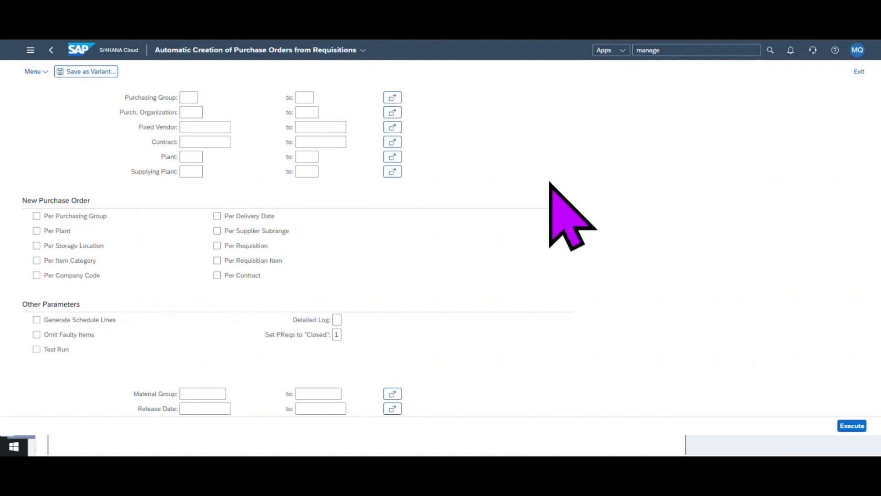
left_click(676, 51)
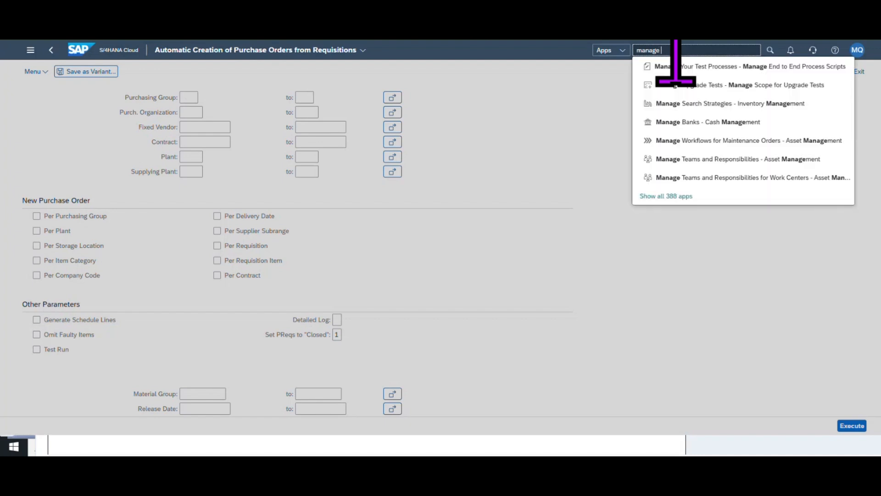
type("ma")
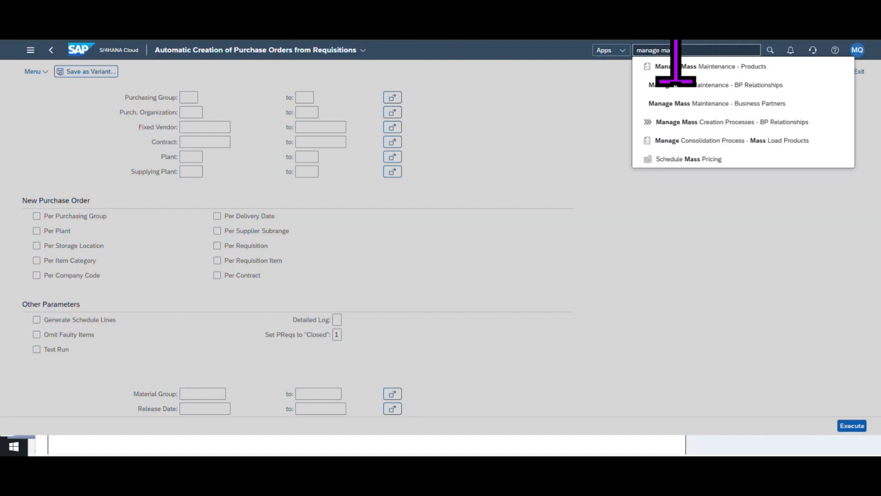
type("ss")
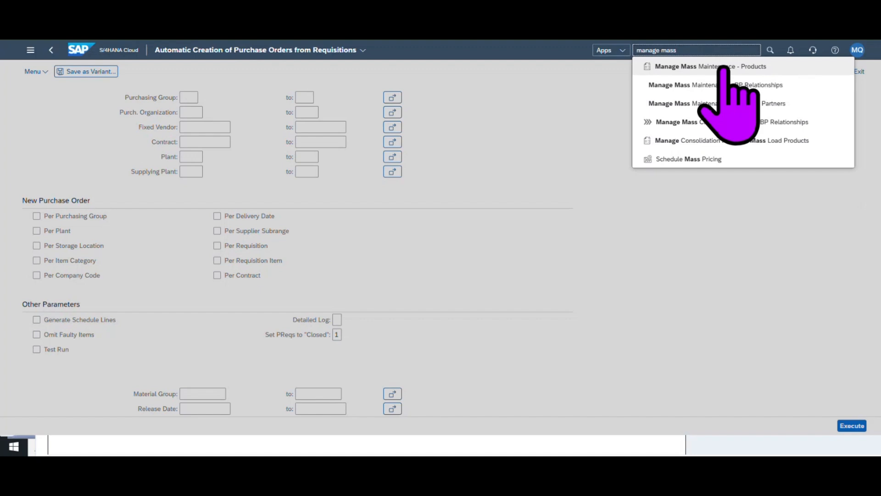
left_click(722, 67)
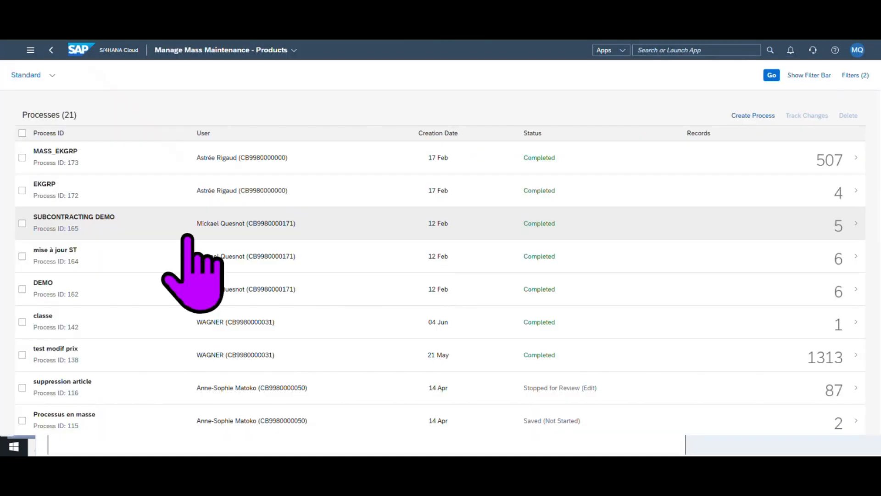
Open the MASS_EKGRP mass maintenance process and show the details of its directly activated update records
left_click(852, 155)
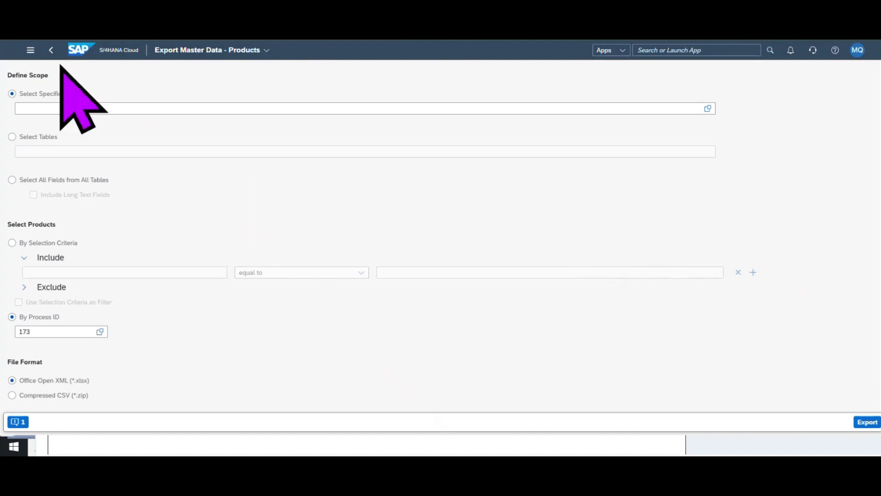
left_click(51, 51)
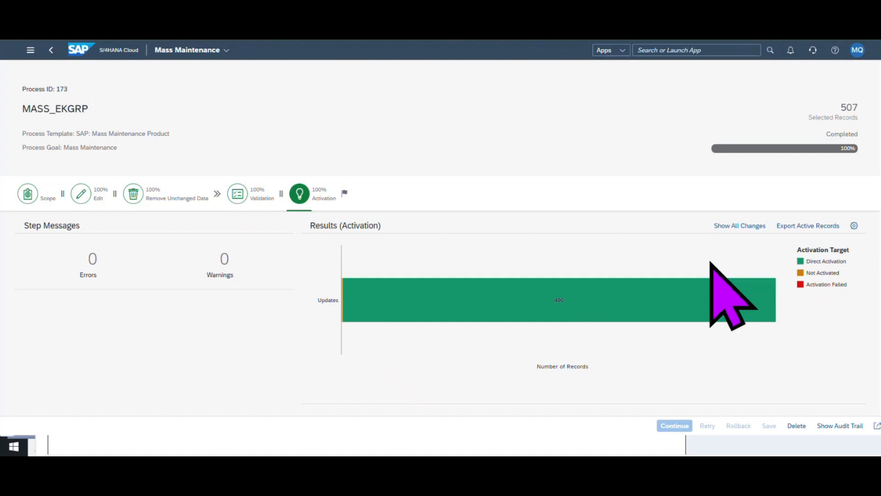
left_click(685, 302)
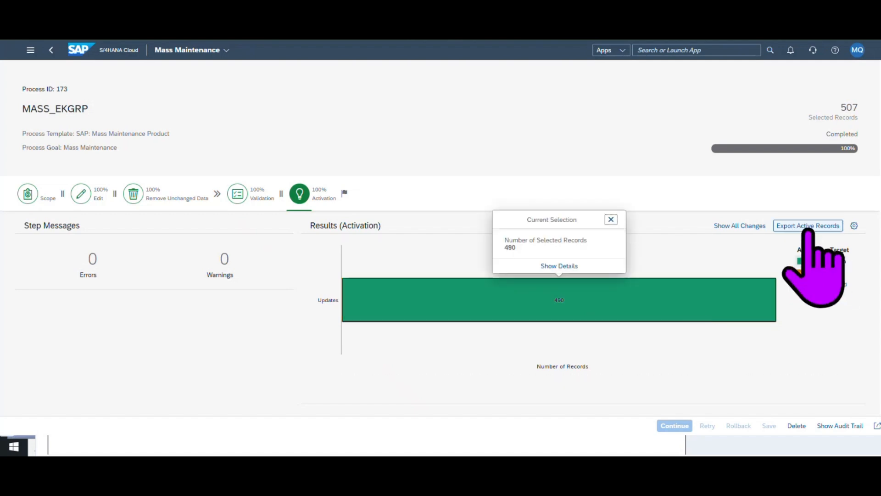
left_click(578, 269)
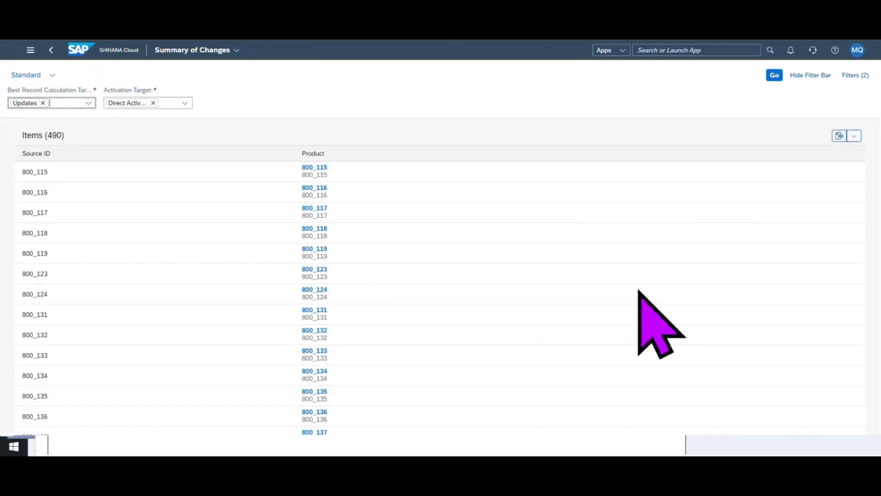
Export the process's summary of changes to a spreadsheet and open the downloaded Items.xlsx file
left_click(855, 135)
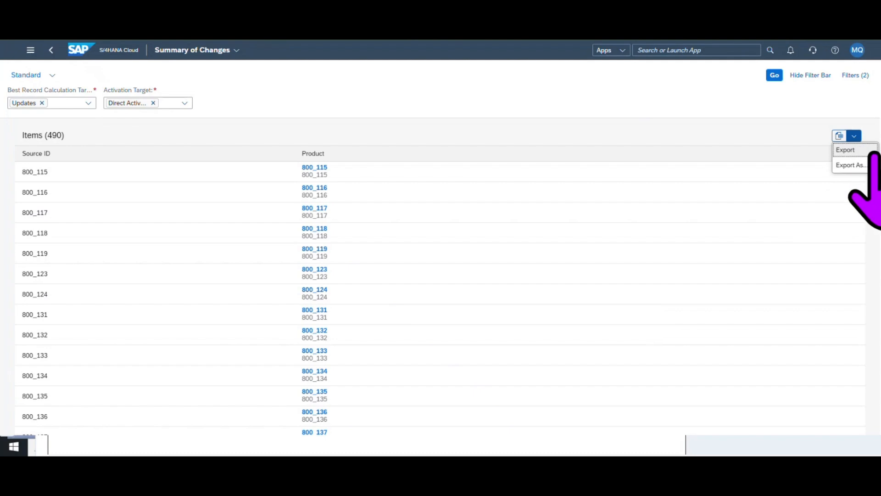
left_click(870, 150)
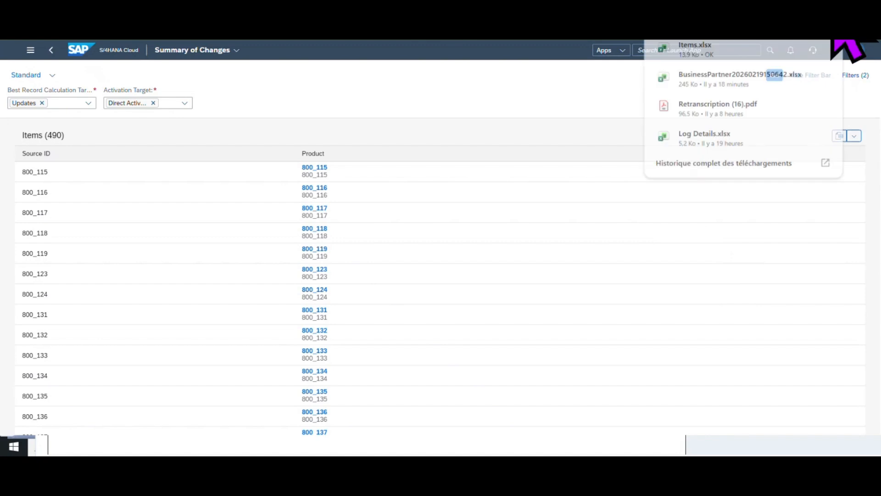
left_click(742, 48)
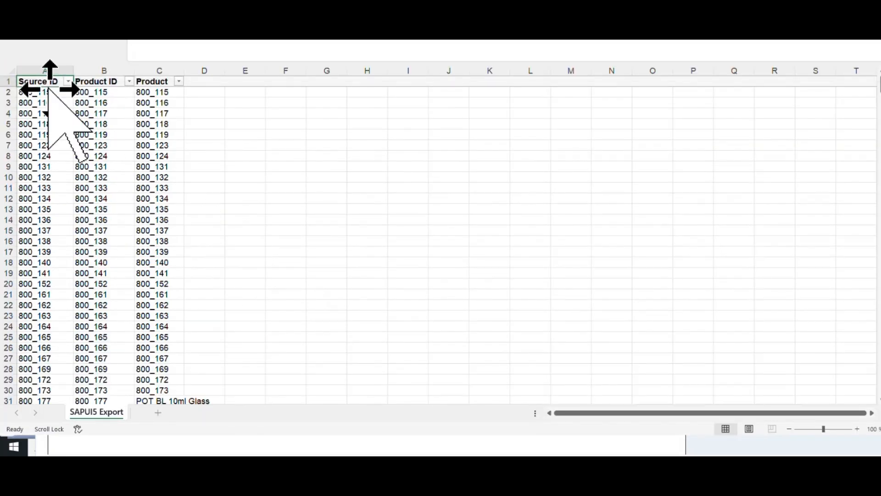
Copy all Source ID values in A2:A491 of the exported sheet and switch back to SAP S/4HANA Cloud in Chrome
left_click_drag(39, 92, 57, 385)
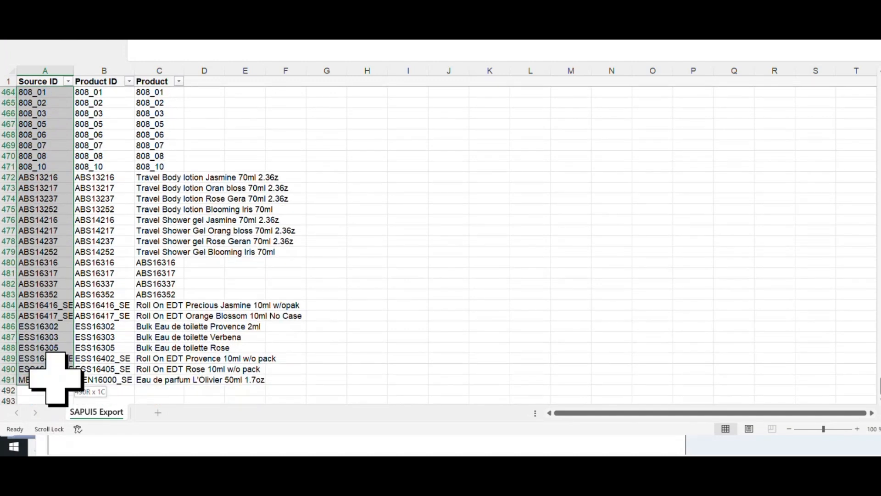
key("ctrl+c")
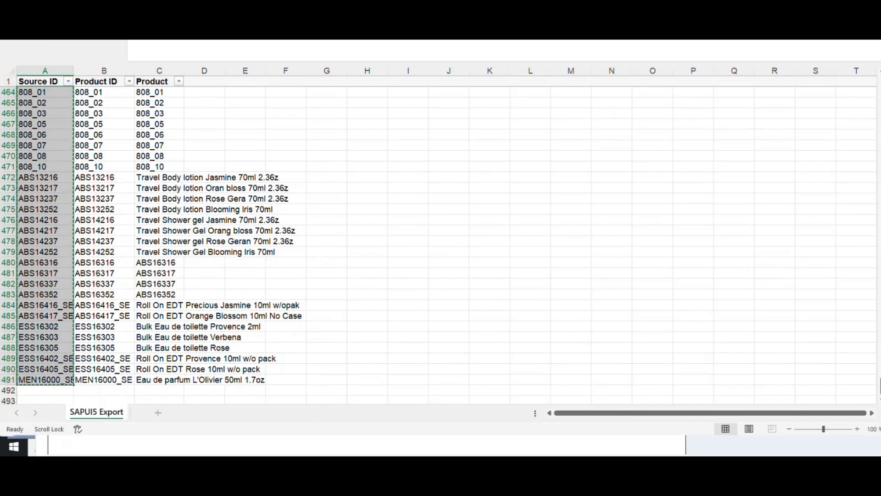
key("super")
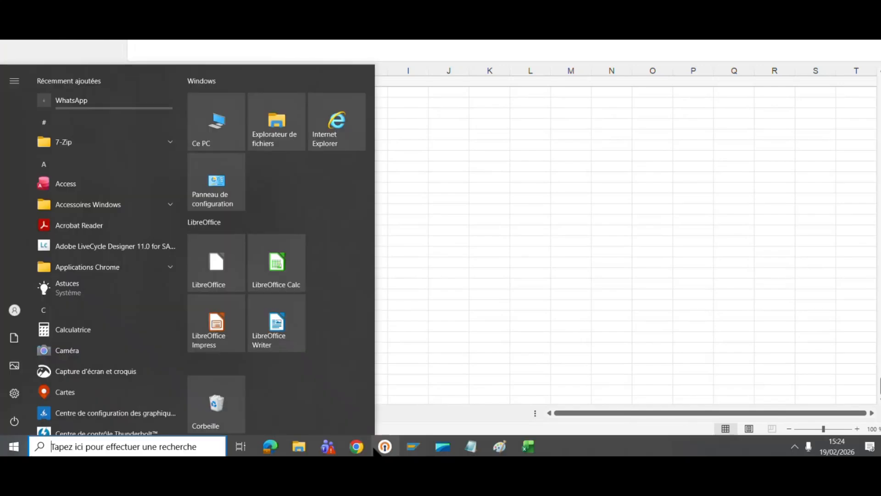
left_click(361, 447)
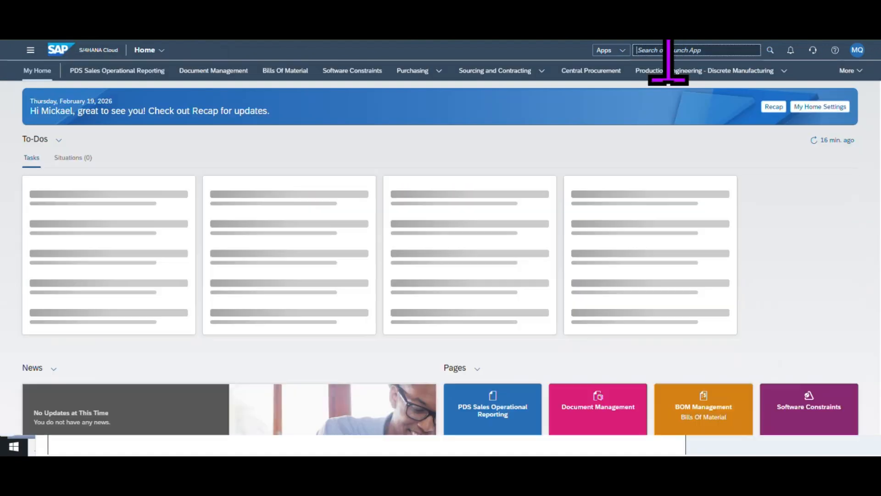
Search the apps for "manage produc" and open Manage Product Master Data
left_click(679, 50)
type("manage")
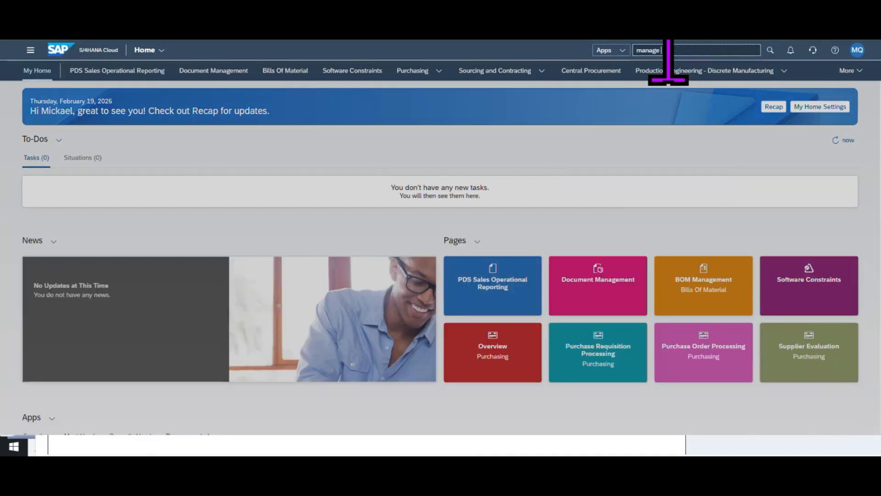
type(" produc")
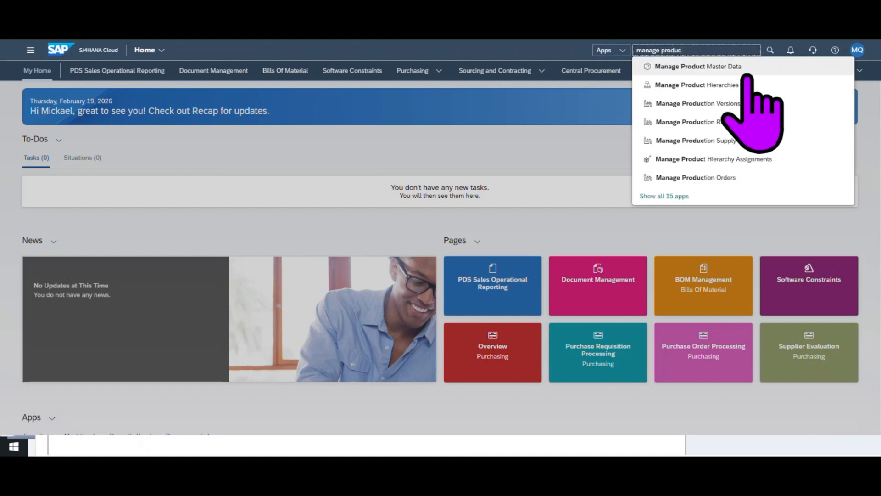
left_click(742, 68)
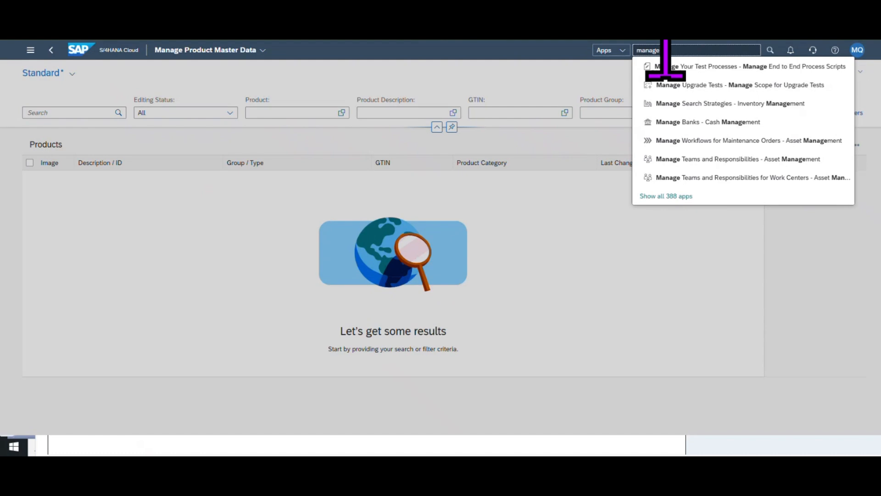
Open Manage Mass Maintenance - Products and create a process with the description "Determination stock" and no import file
type("ss")
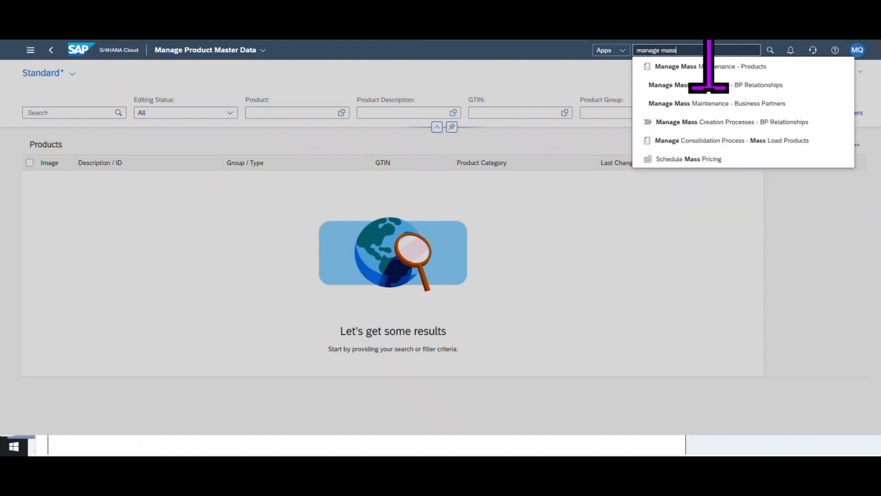
left_click(726, 66)
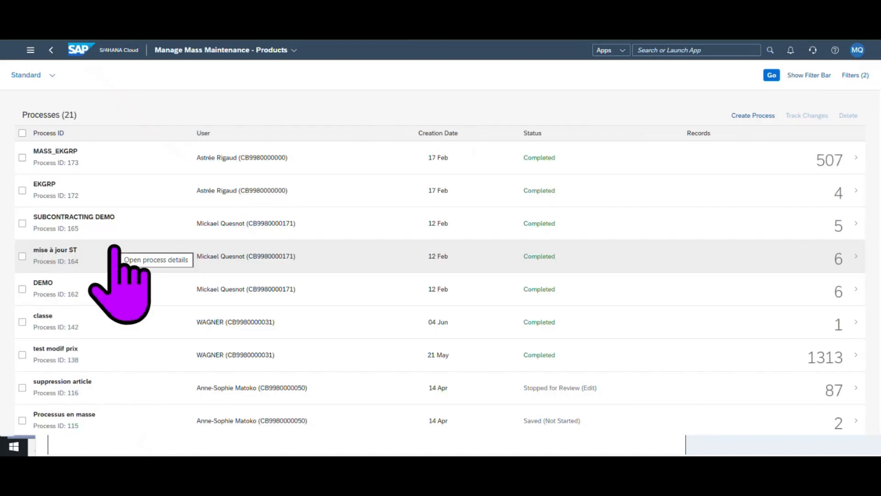
left_click(759, 118)
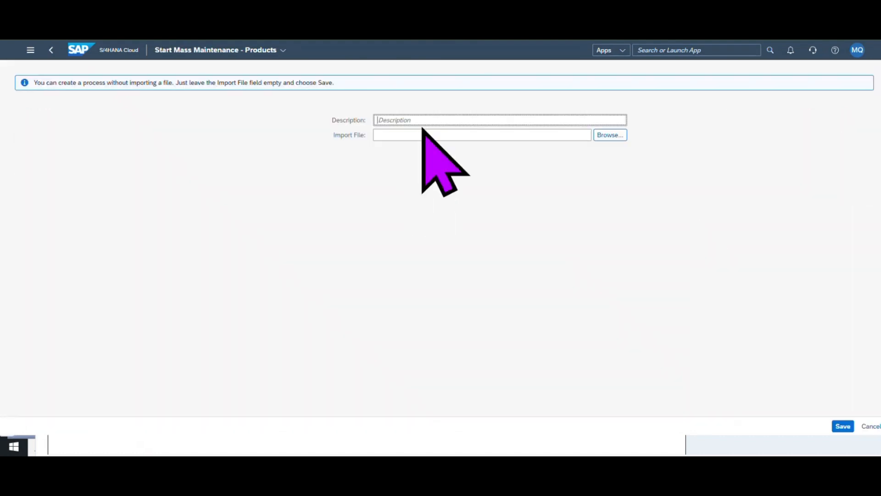
type("D")
type("ter")
key("BackSpace")
key("BackSpace")
type("etermination stock")
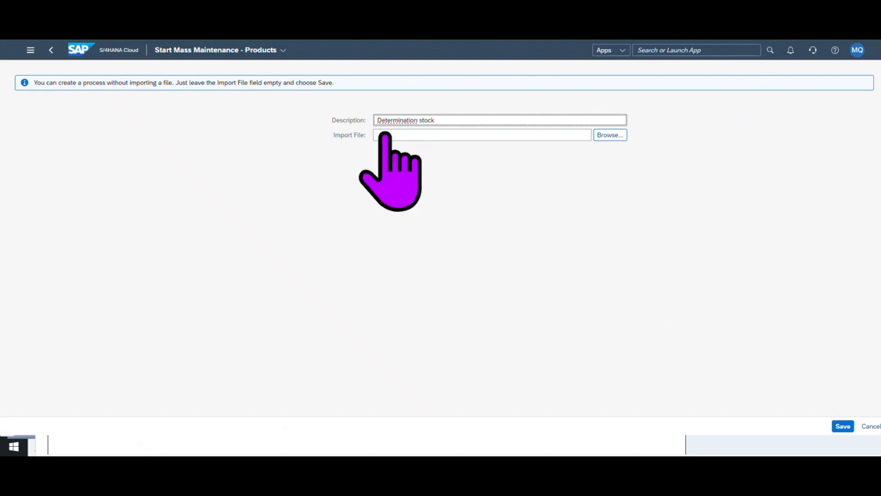
left_click(843, 426)
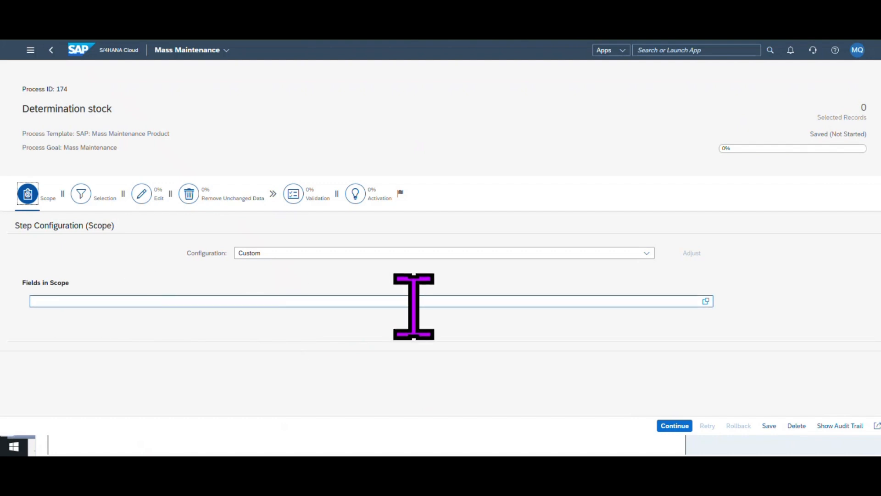
Search the table fields for "stock determination" and add Stock determination group (MARC-EPRIO) to the fields in scope
left_click(705, 302)
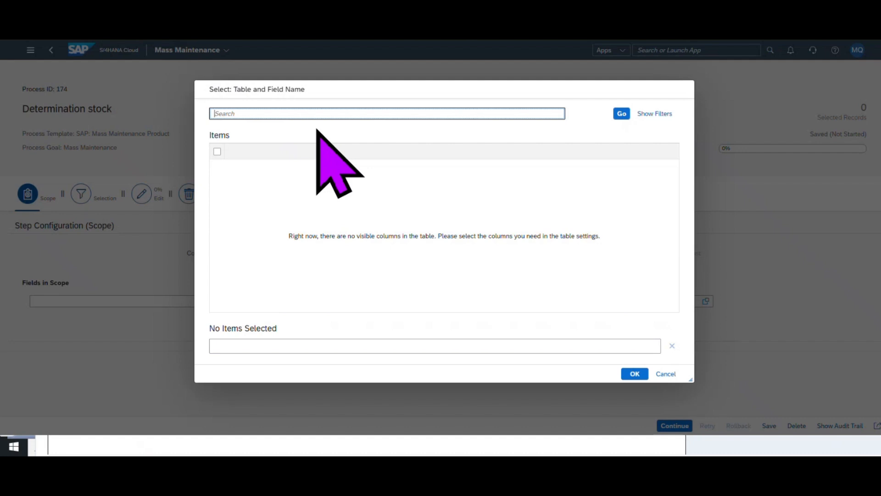
type("stock determination")
key("Return")
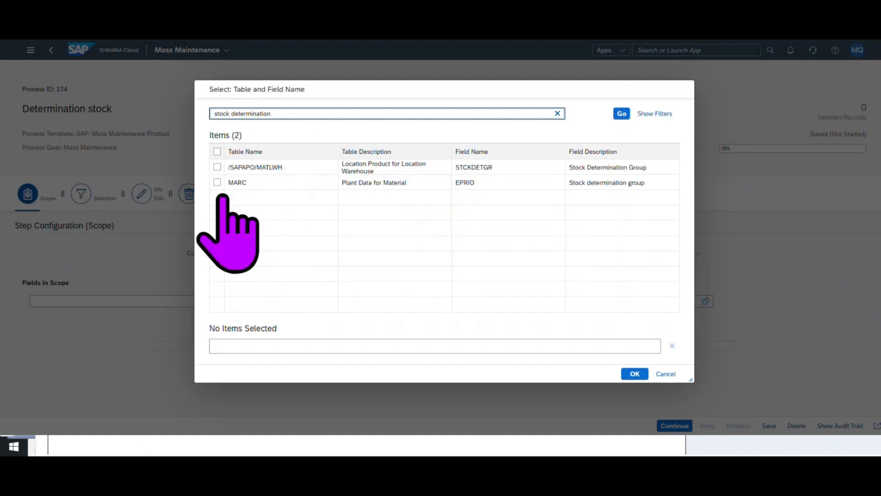
left_click(217, 182)
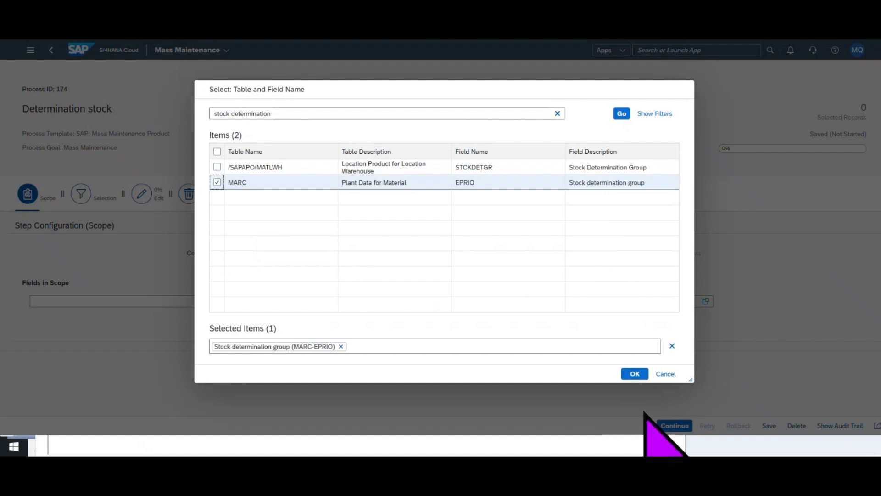
left_click(635, 374)
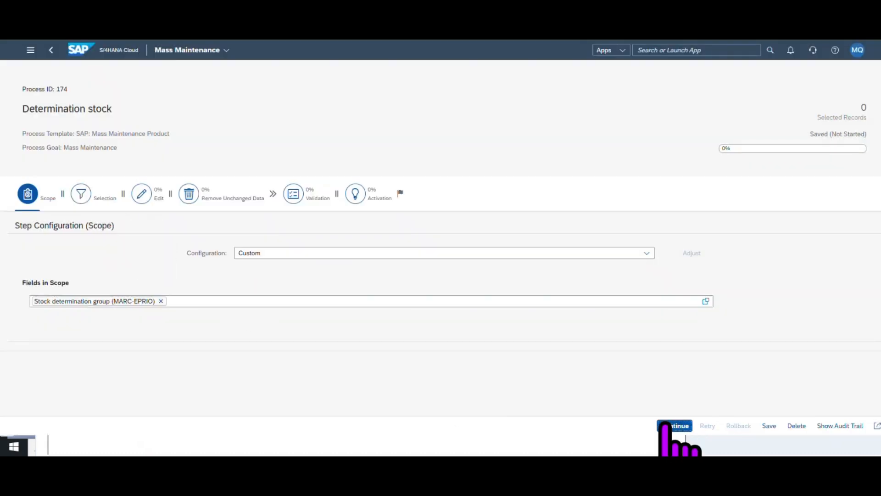
Continue to the Selection step and paste the copied product IDs as Material Number (MARA-MATNR) inclusion criteria
left_click(122, 207)
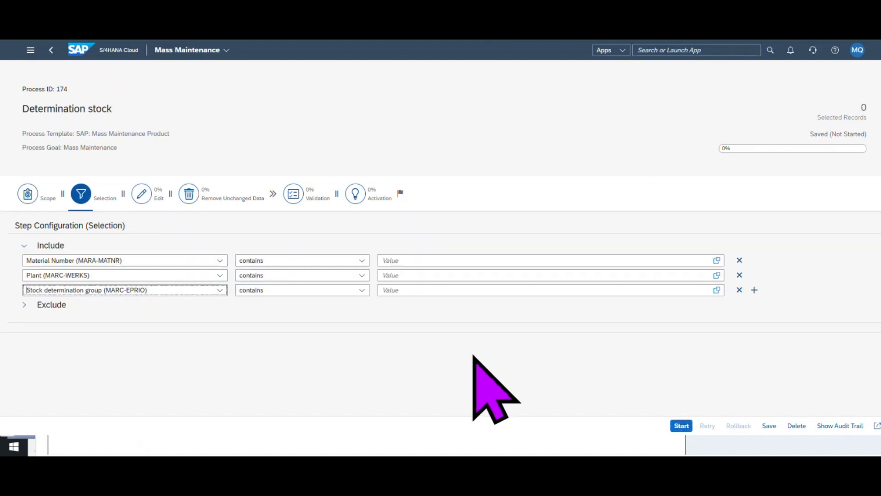
left_click(402, 259)
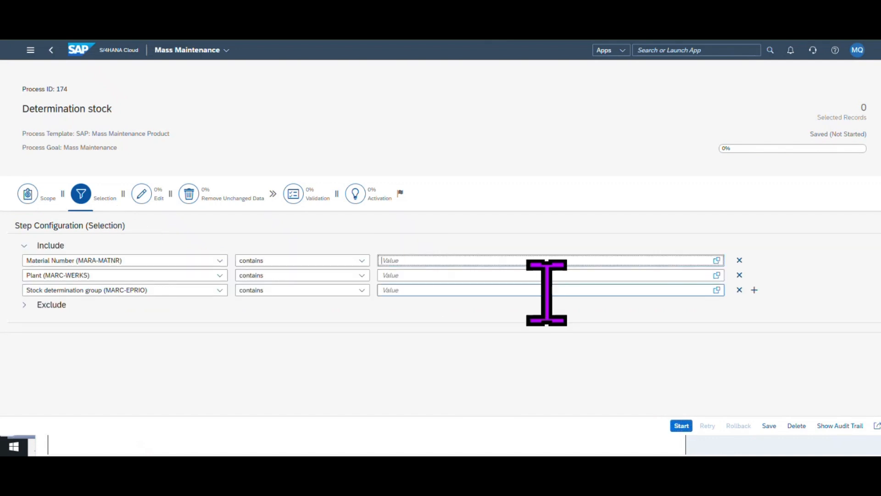
type("800_115 800_116 800_117 800_118 800_119")
key("Return")
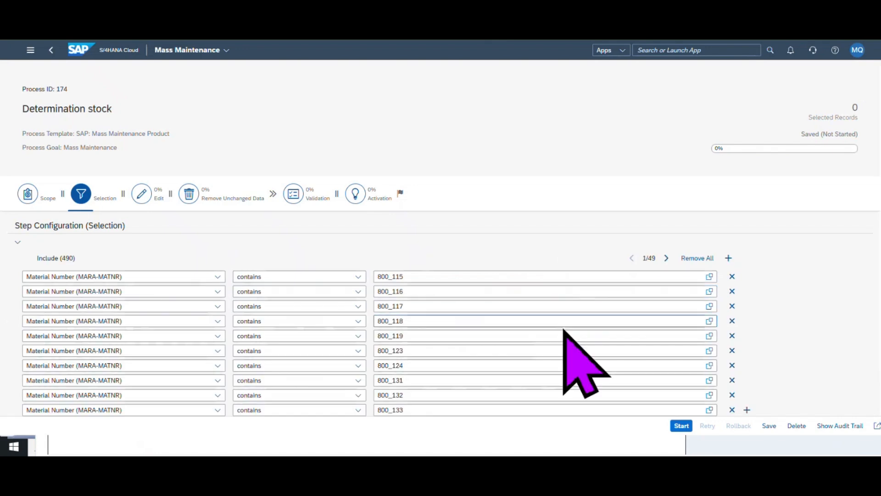
scroll(569, 335, "down", 1)
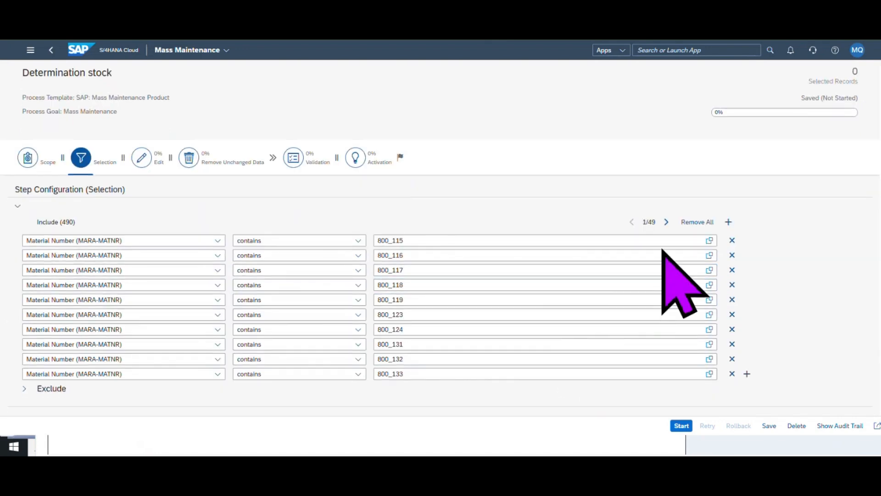
left_click(667, 223)
left_click(667, 222)
left_click(667, 222)
left_click(667, 222)
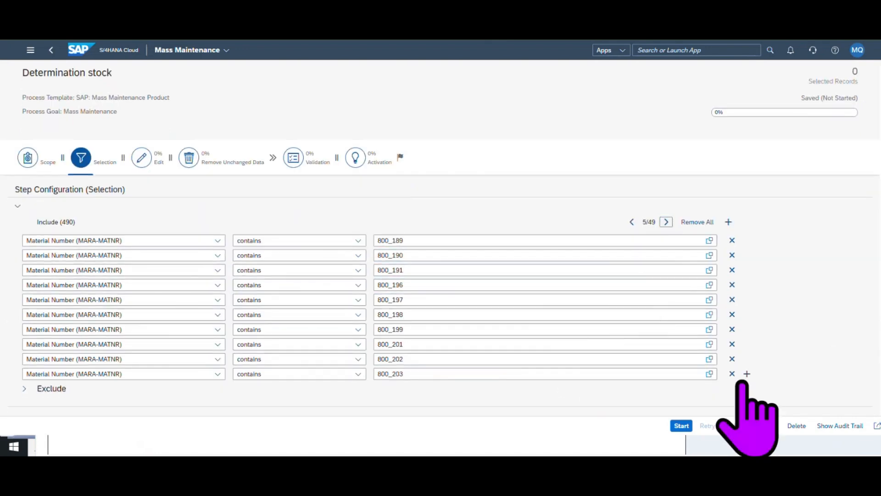
Start the mass maintenance process and open its Plant Data records for editing
left_click(681, 426)
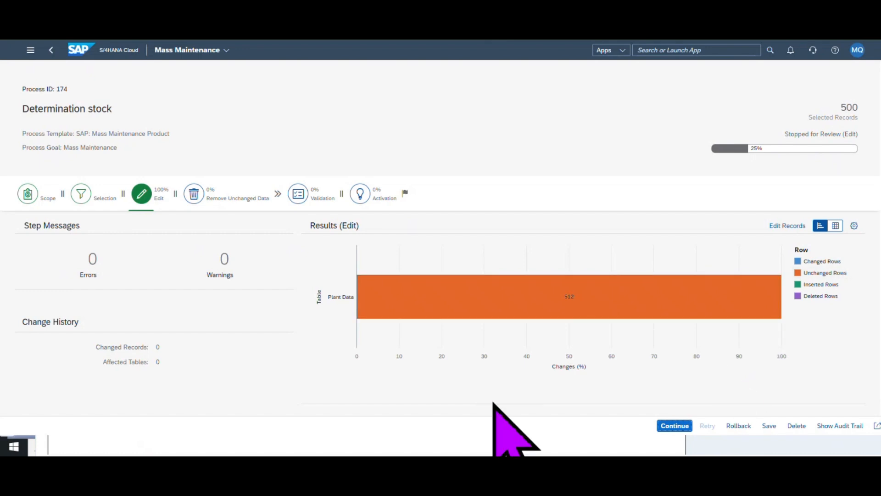
left_click(619, 302)
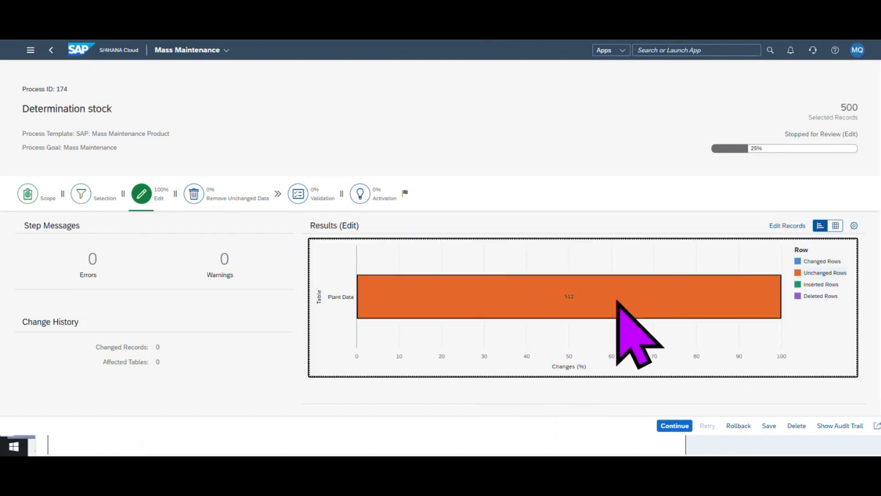
left_click(599, 305)
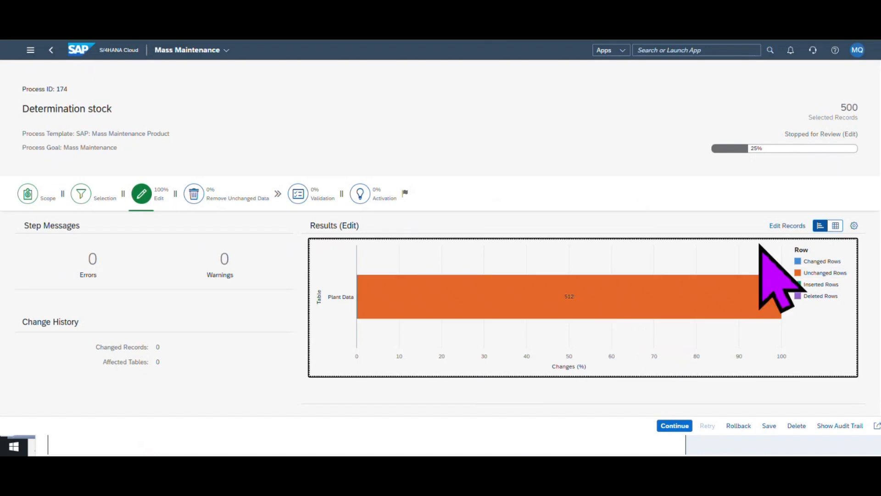
left_click(789, 226)
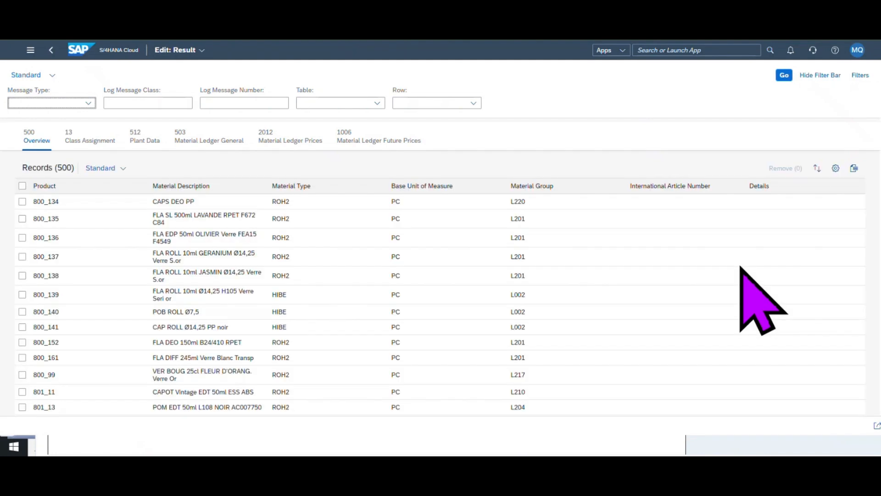
left_click(143, 140)
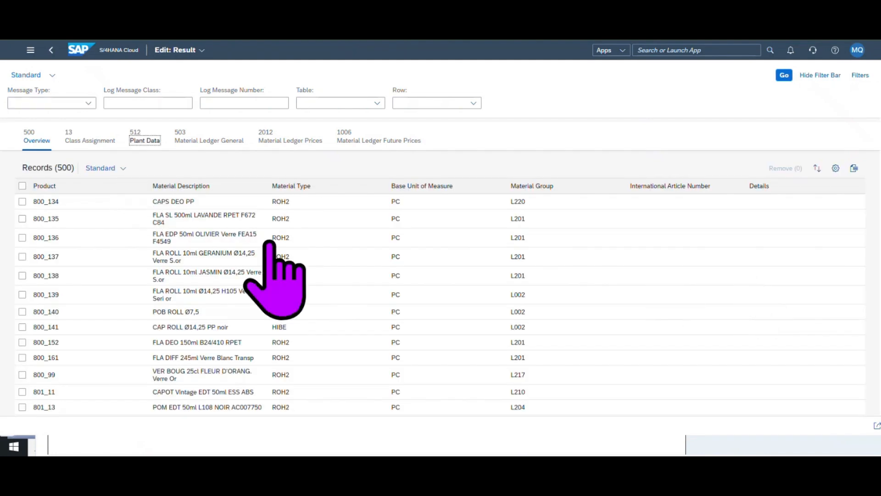
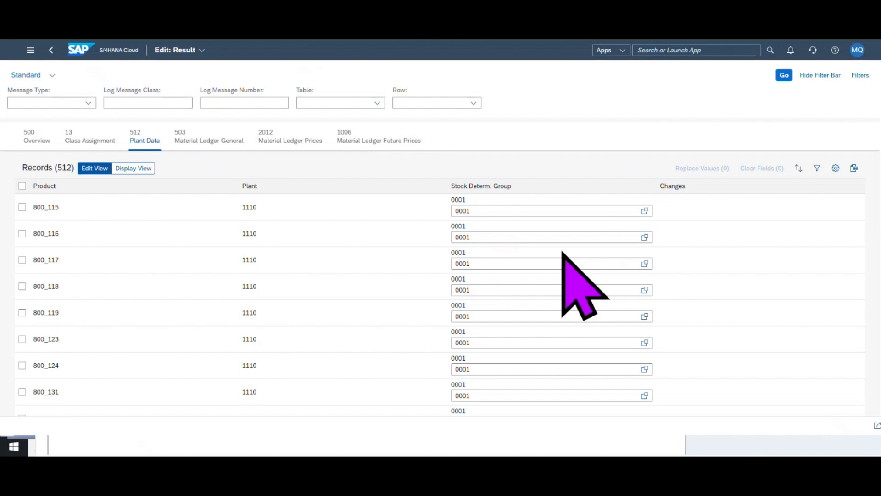
Replace the Stock Determ. Group of all Plant Data records with Z001 (Subcontracting)
left_click(645, 210)
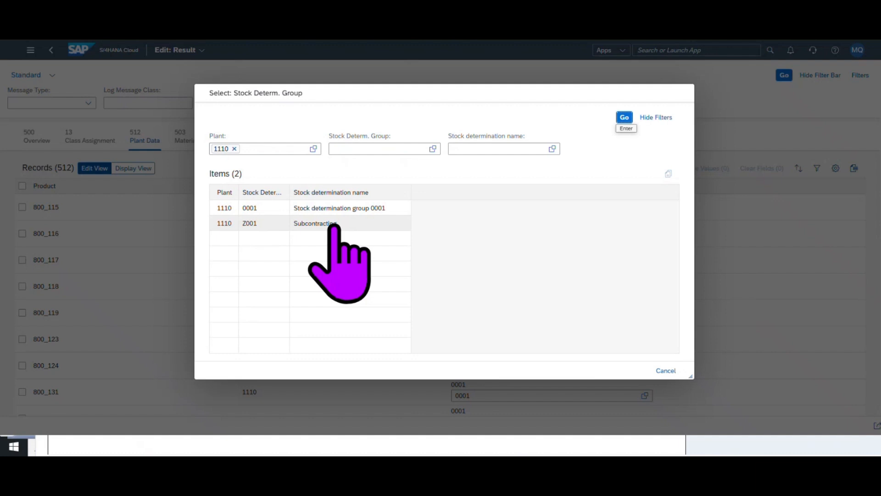
left_click(668, 371)
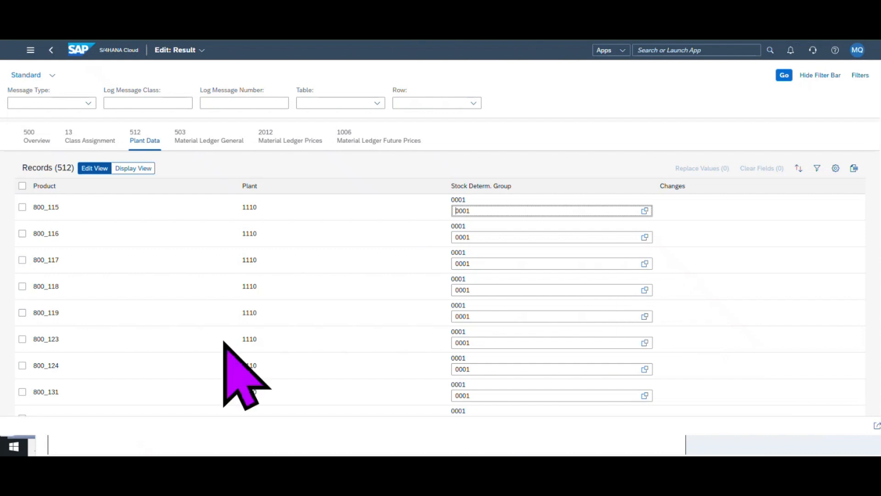
left_click(22, 185)
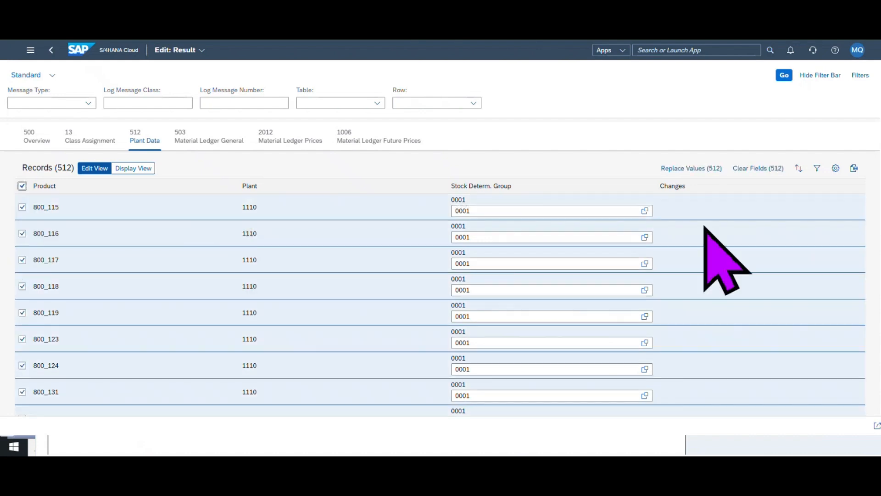
left_click(693, 168)
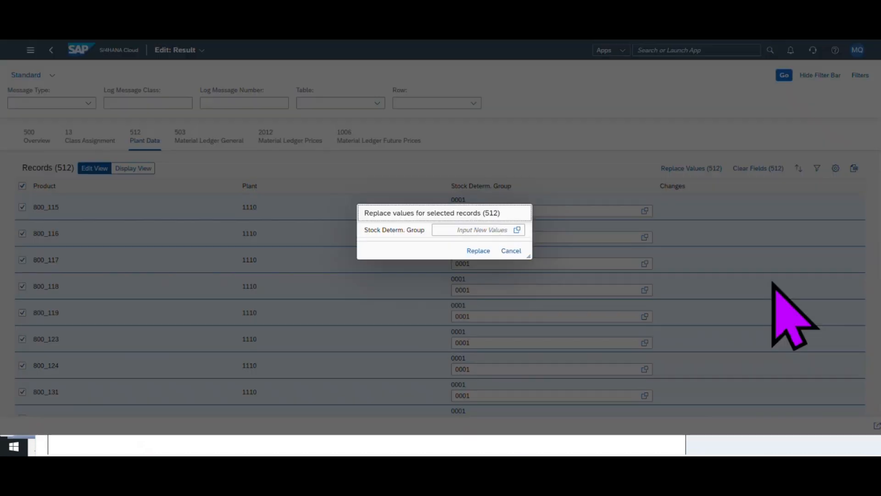
left_click(517, 229)
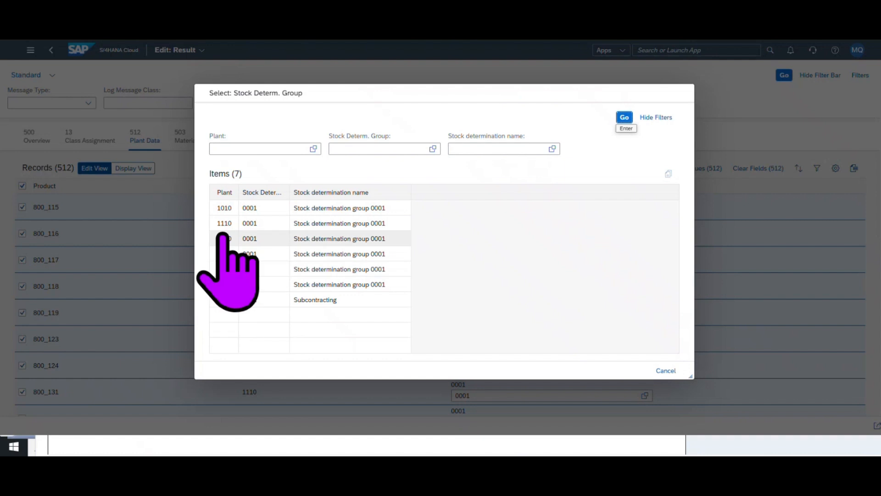
left_click(264, 300)
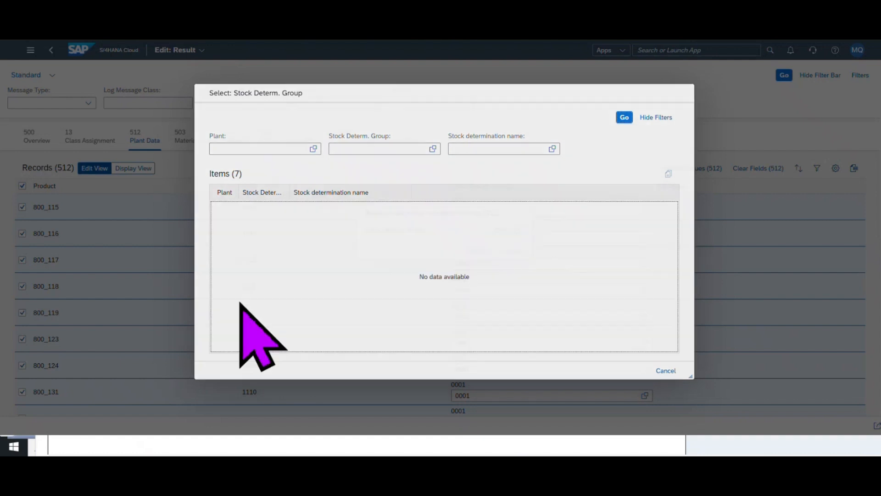
left_click(478, 251)
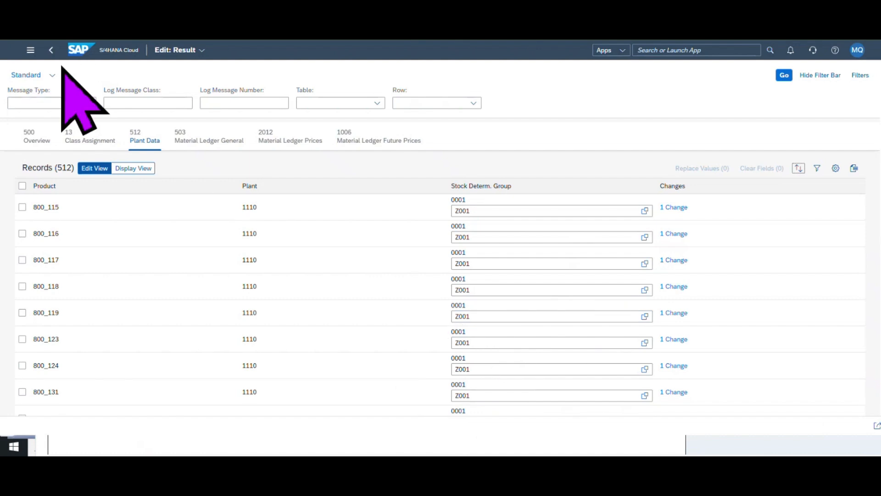
Return to the Determination stock process and continue it to the Validation step after checking the unchanged Plant Data rows
left_click(52, 51)
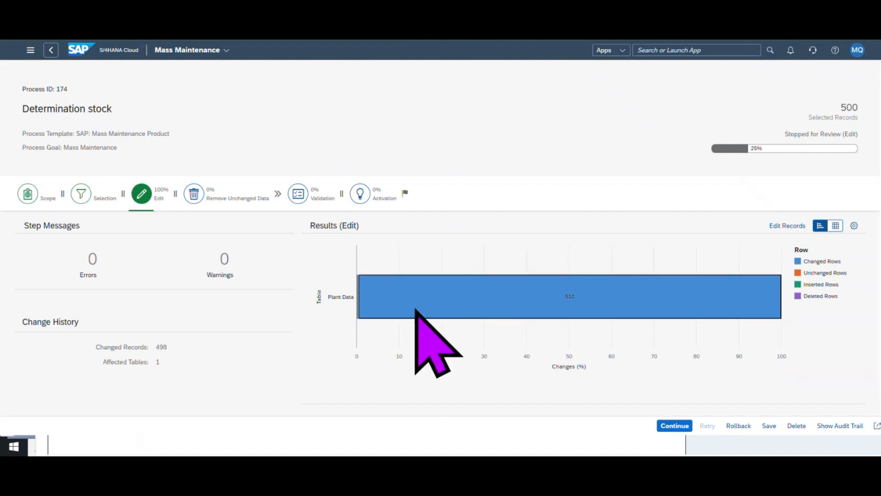
left_click(358, 290)
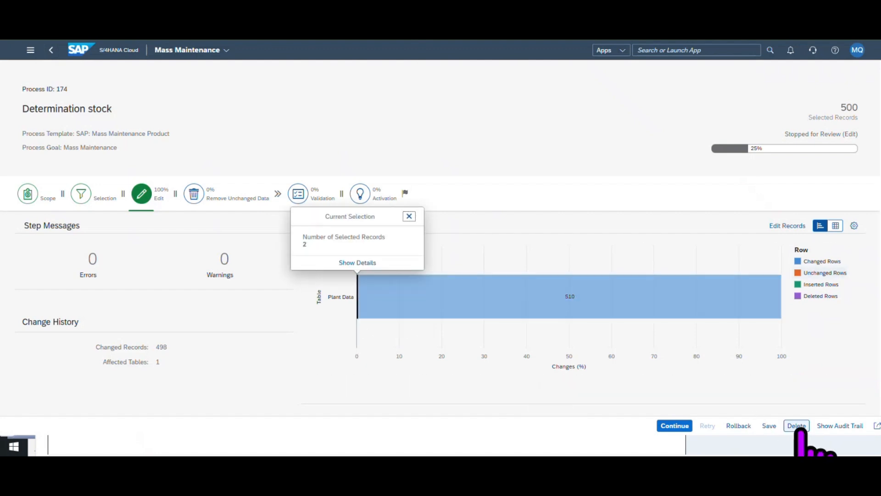
left_click(682, 426)
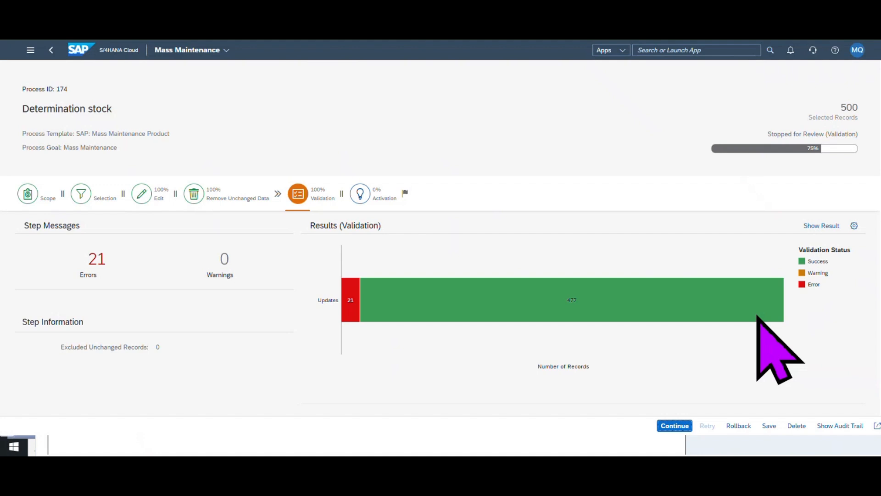
Select the update records with validation errors in the chart and open the full validation results
left_click(351, 312)
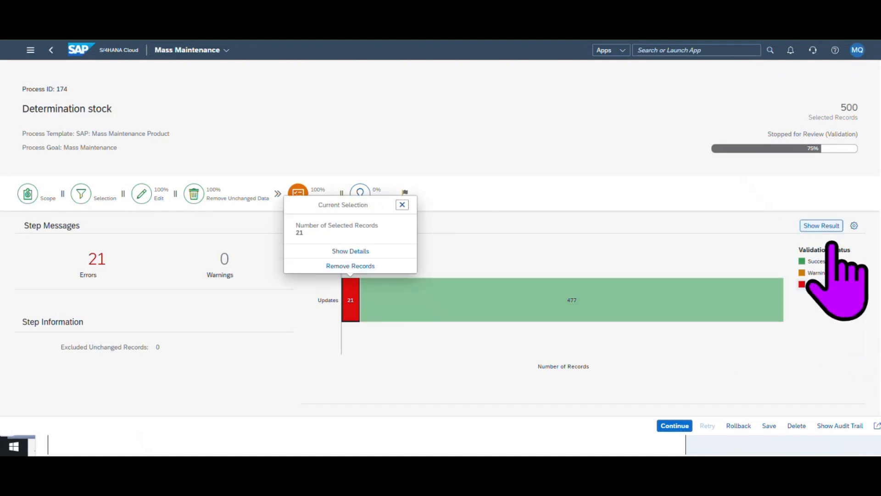
left_click(822, 257)
left_click(822, 226)
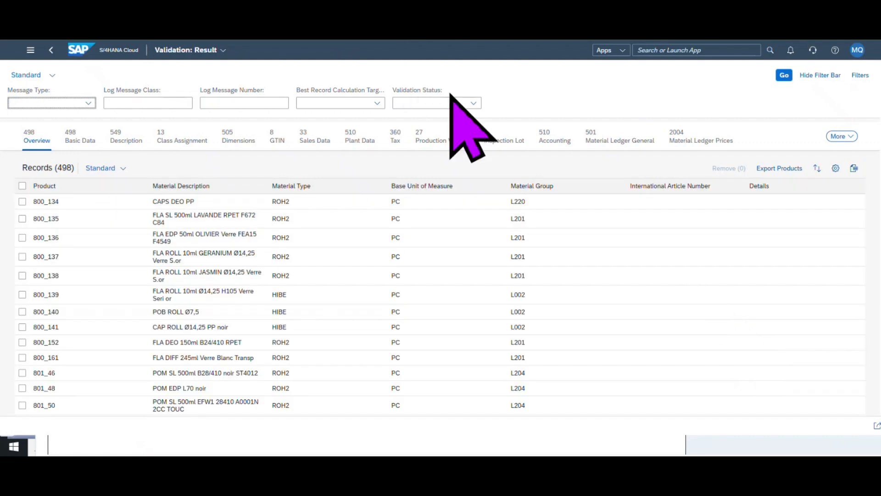
Filter the validation results to records whose Validation Status is Error
left_click(472, 104)
left_click(416, 117)
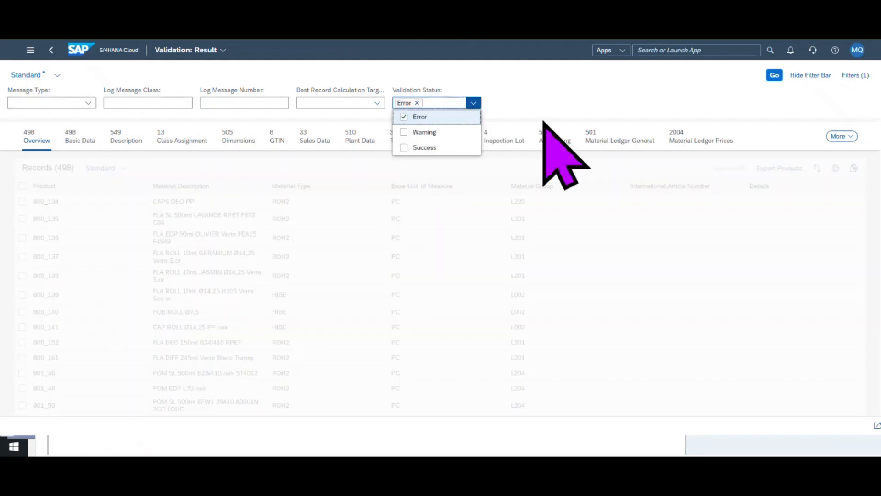
left_click(734, 117)
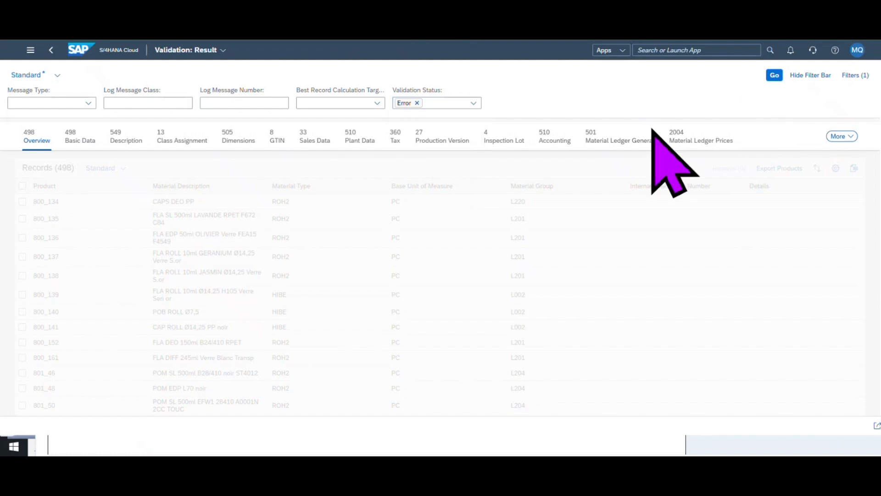
left_click(774, 76)
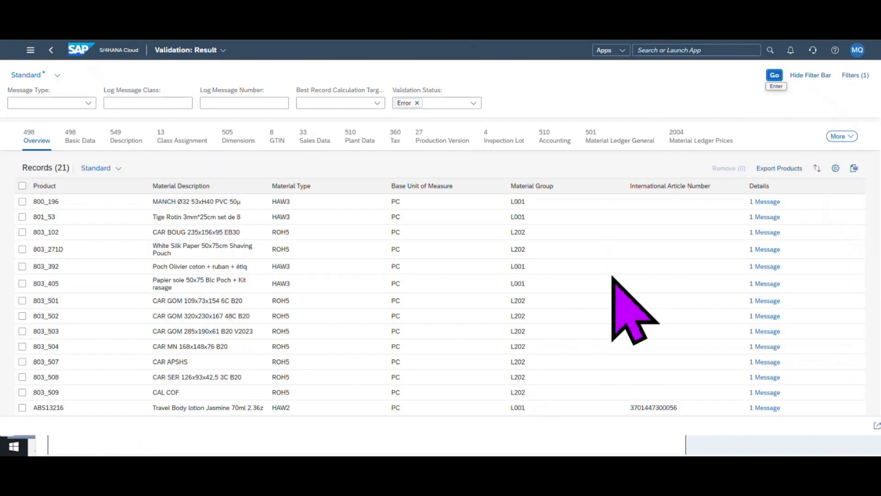
Read the full validation message details for product 800_196, dismissing the interrupting SAP GUI connection dialogs
left_click(765, 202)
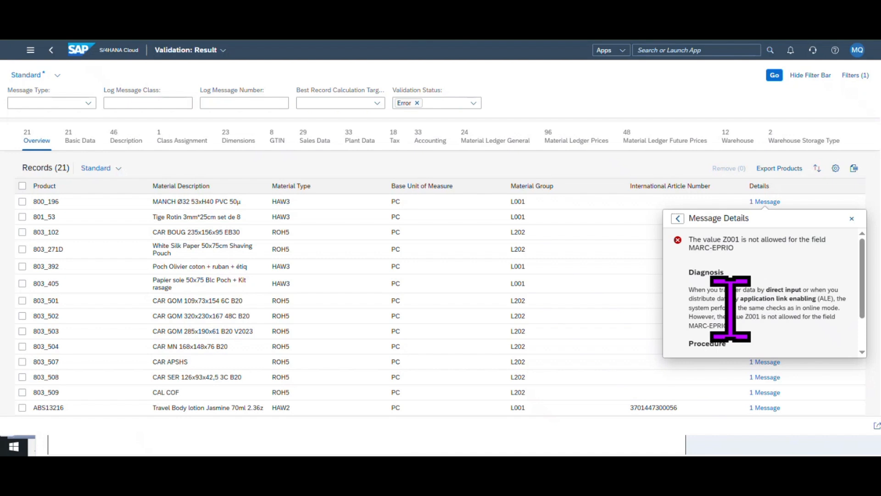
scroll(730, 308, "down", 2)
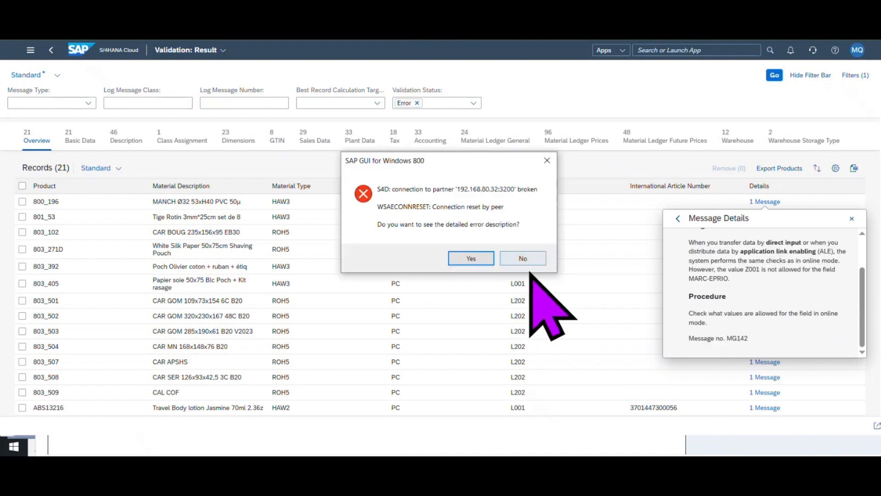
left_click(489, 259)
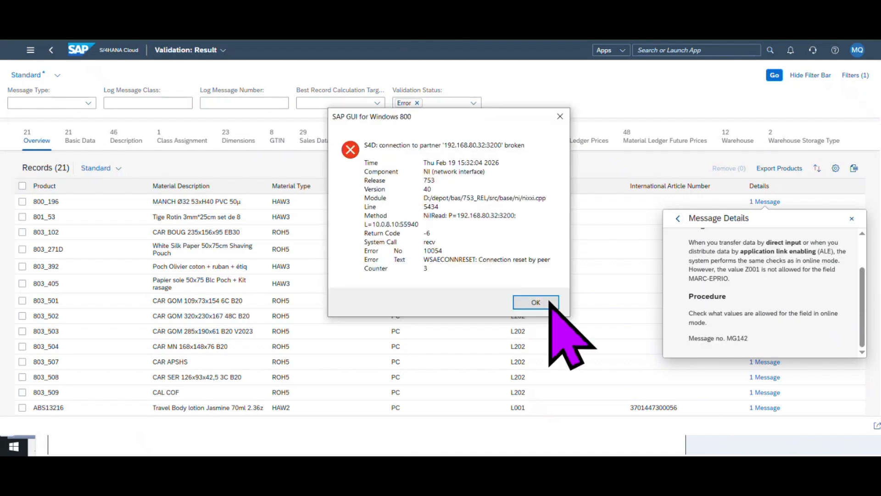
left_click(535, 302)
scroll(734, 312, "up", 2)
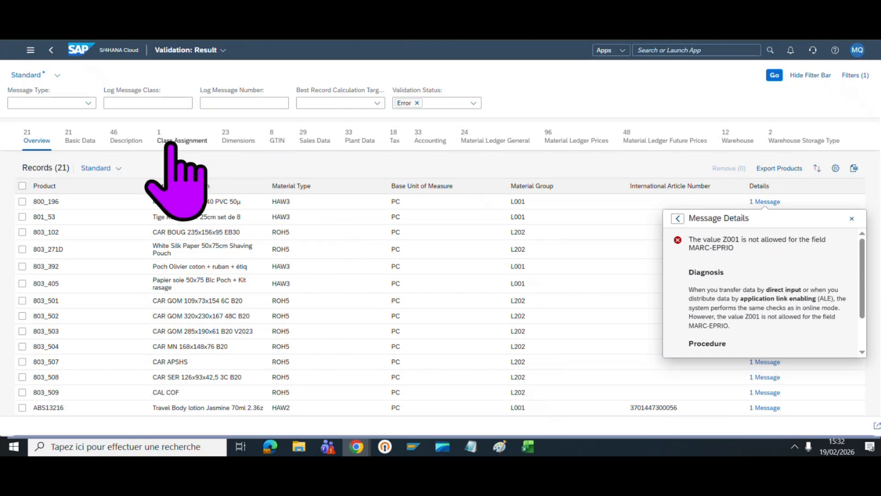
Check the Plant Data records of the products with errors and return to the Determination stock process overview
left_click(359, 140)
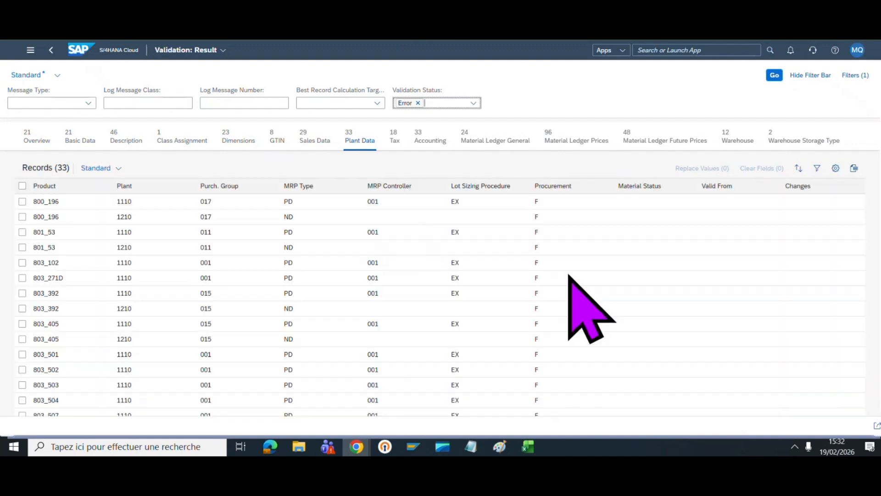
left_click(121, 216)
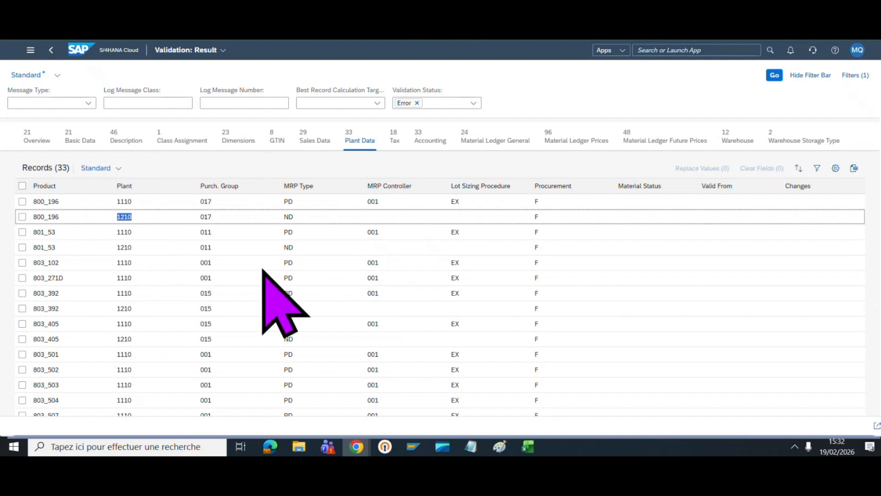
left_click(51, 50)
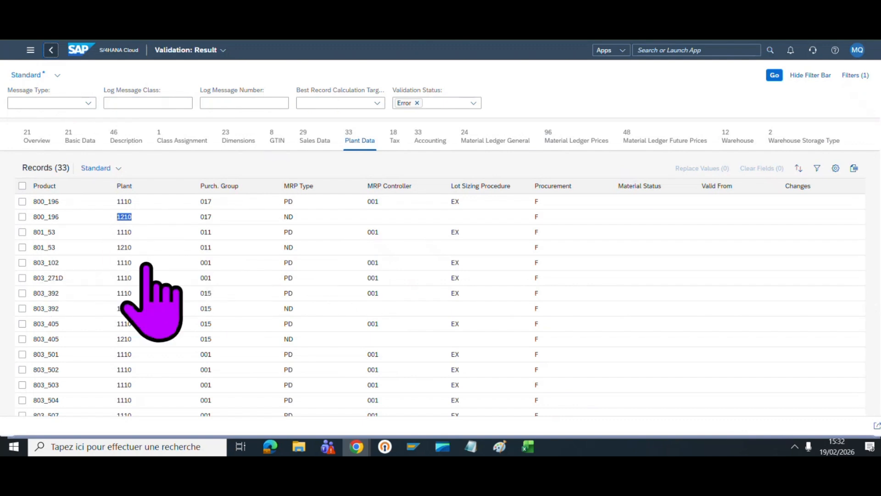
left_click(51, 50)
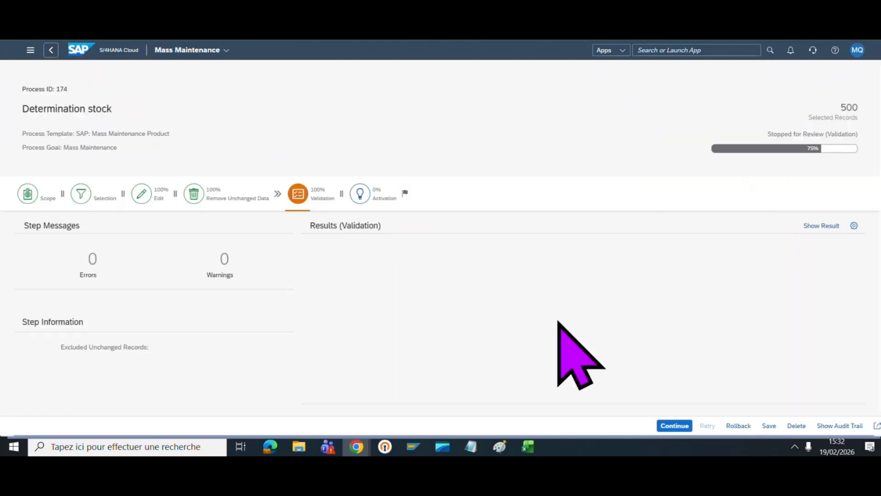
Remove the update records with validation errors using Only remove the records, and continue the process through Activation
left_click(354, 297)
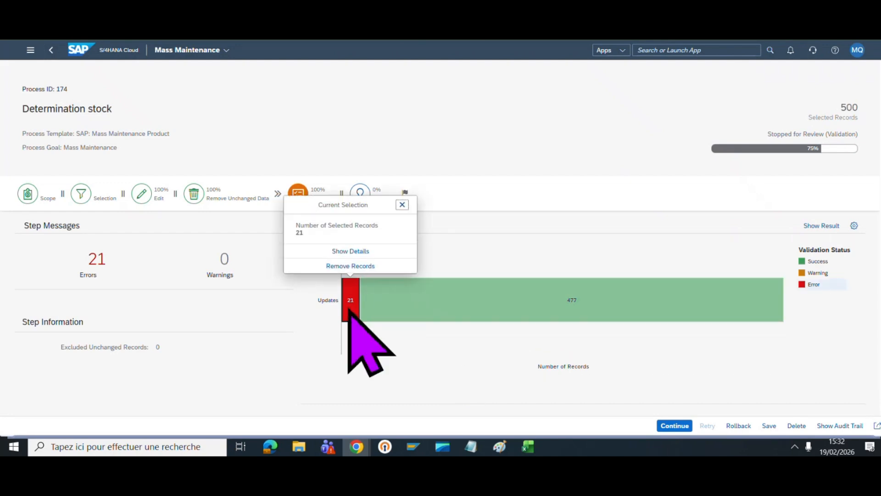
left_click(351, 266)
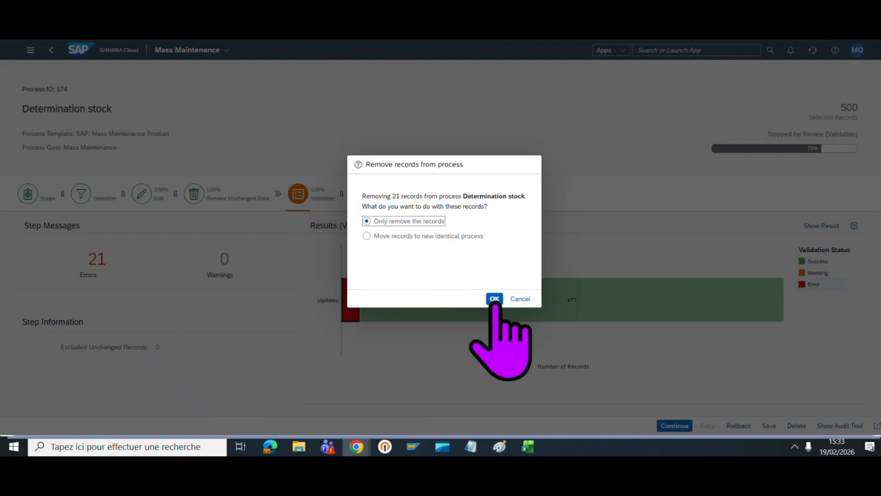
left_click(494, 299)
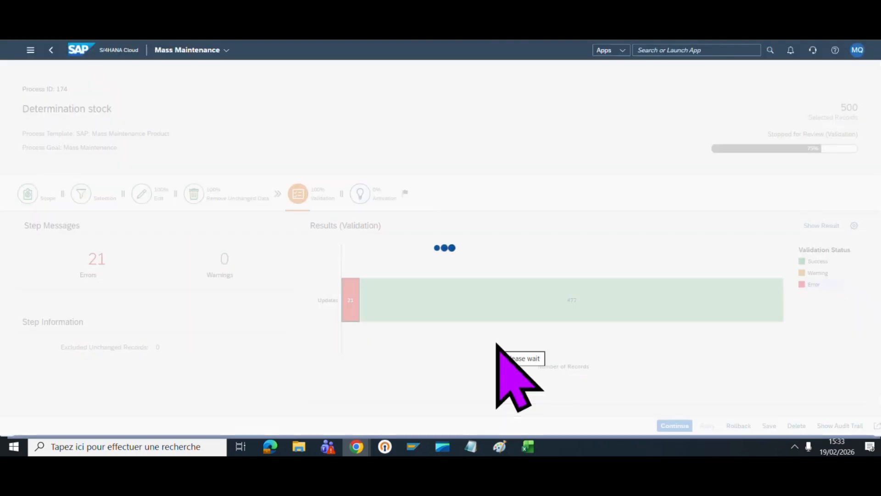
left_click(471, 258)
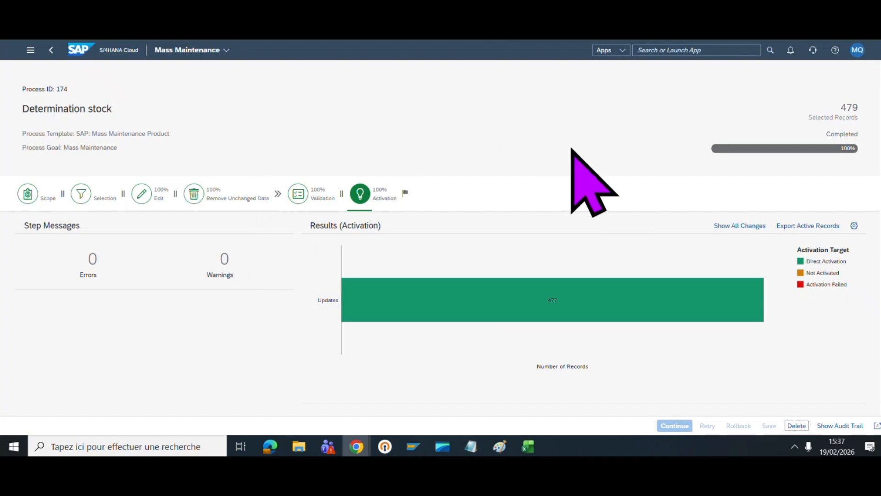
Leave the completed process for the home page and search the apps for mmbe
left_click(51, 50)
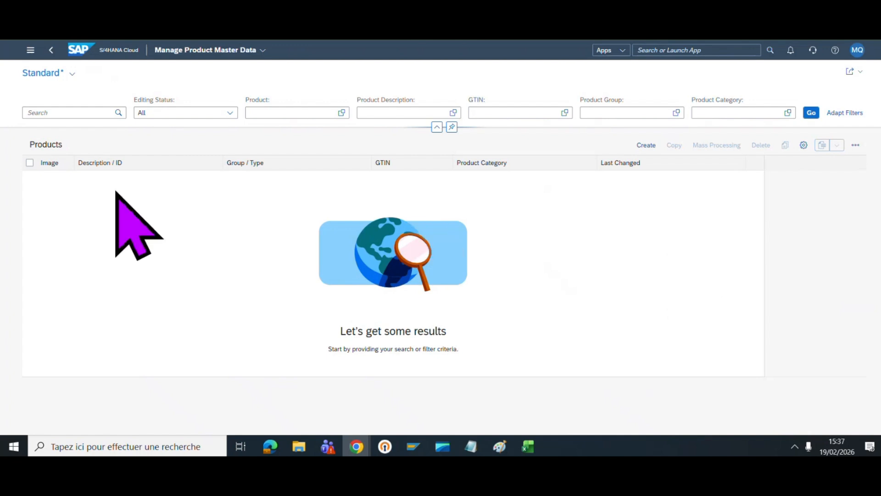
left_click(78, 58)
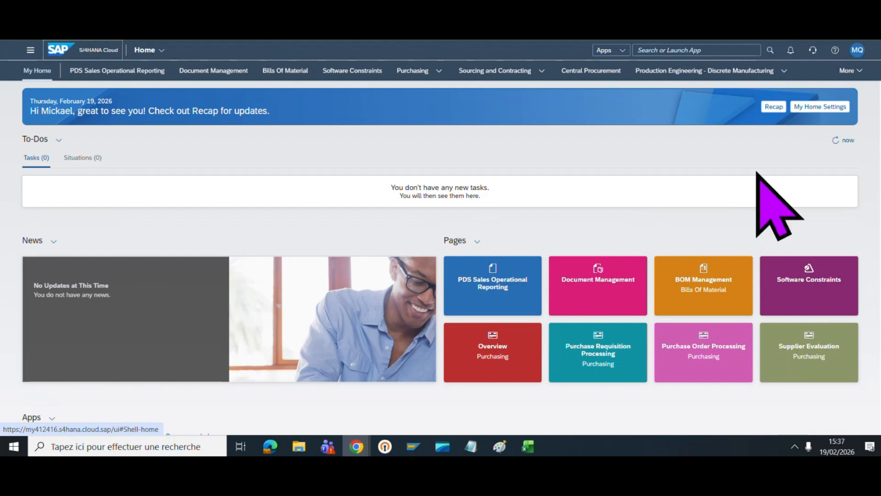
left_click(657, 51)
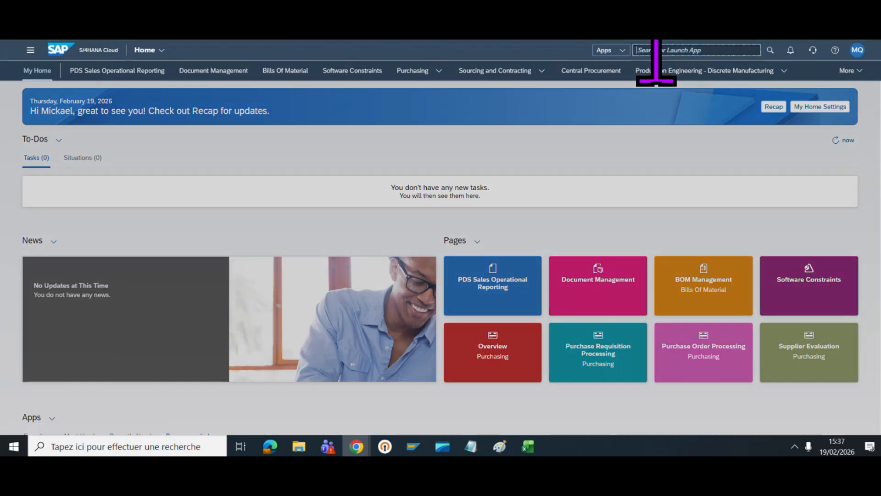
type("mmbe")
key("Return")
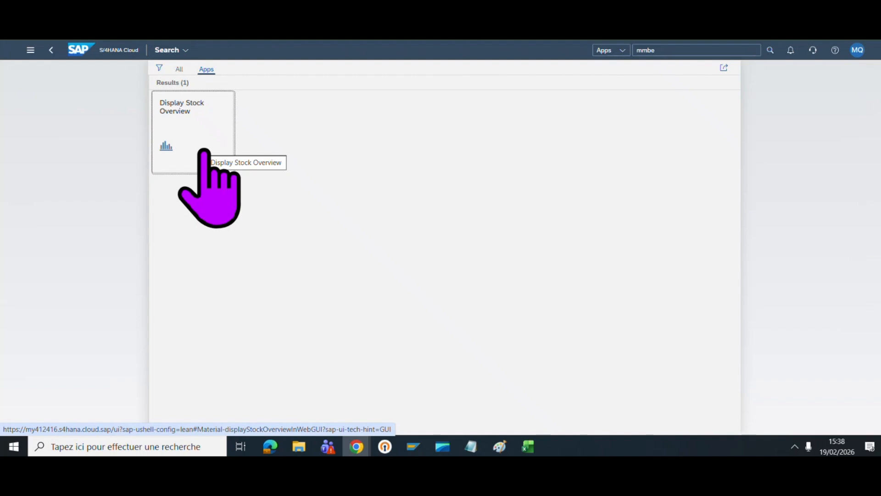
Switch to the Items.xlsx workbook in Excel, review the exported product IDs up to the first row, and return to the SAP app search
mouse_move(529, 448)
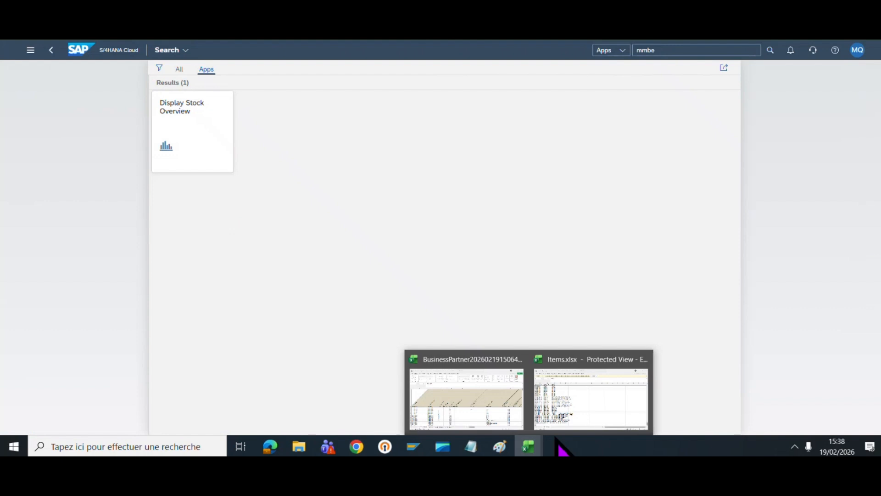
left_click(565, 408)
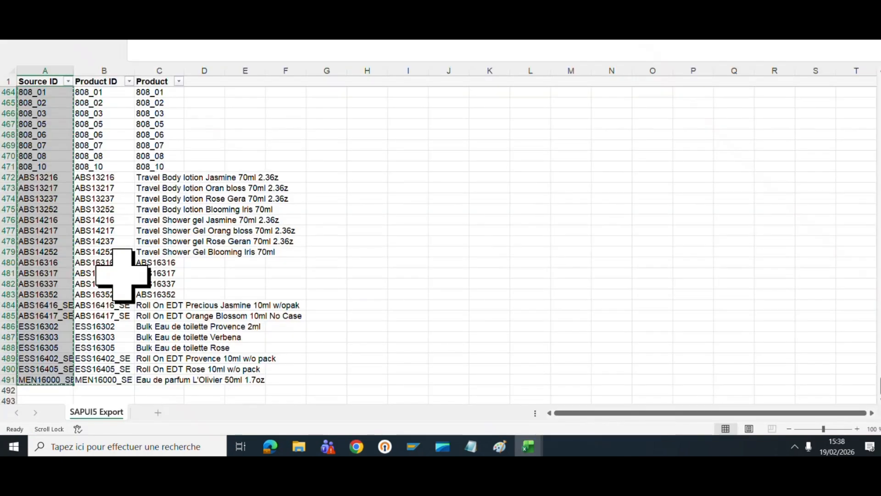
scroll(114, 276, "up", 15)
scroll(115, 276, "up", 20)
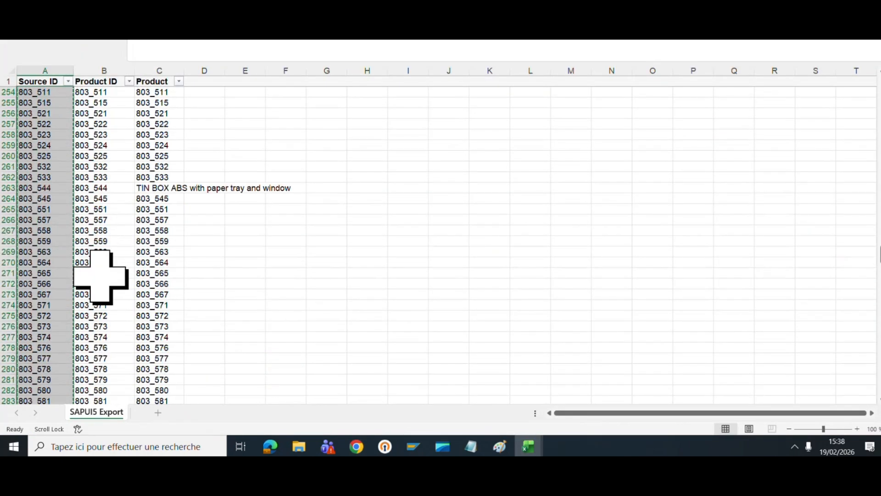
scroll(101, 277, "up", 20)
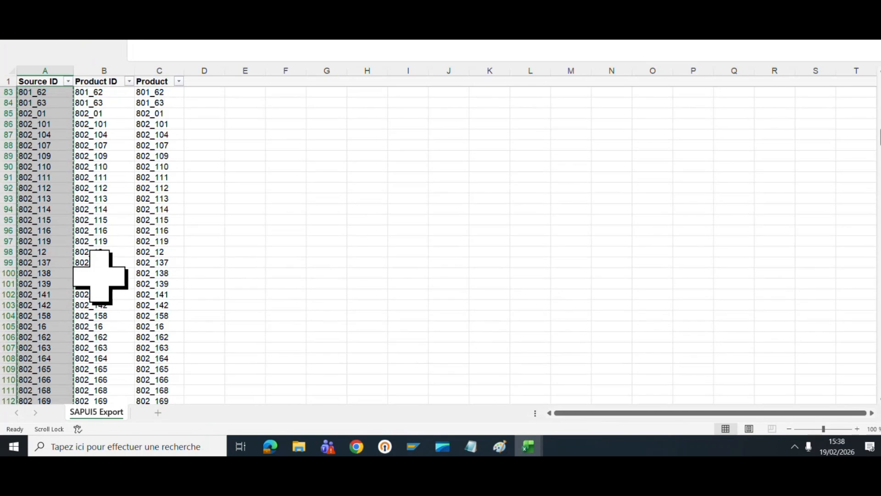
scroll(94, 276, "up", 20)
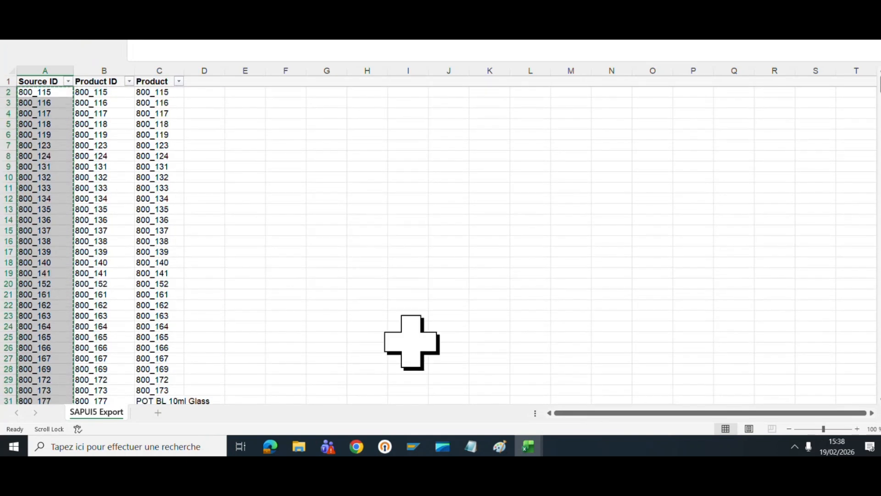
left_click(345, 442)
left_click(295, 404)
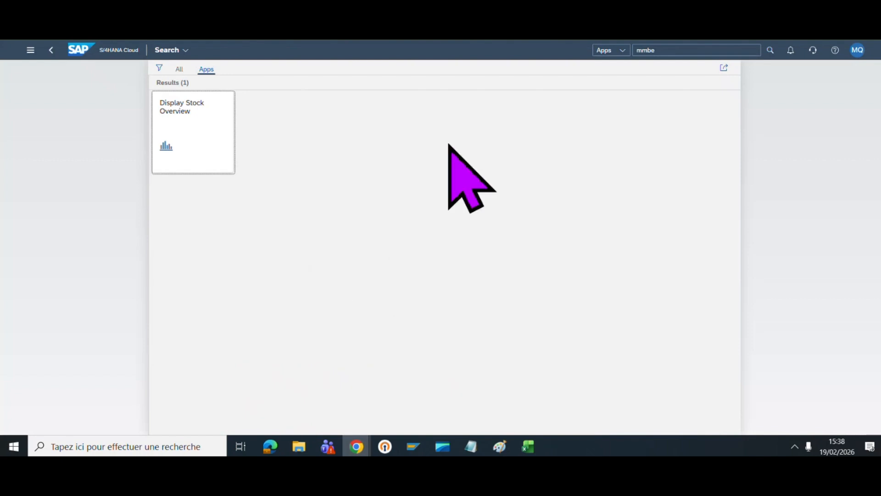
Search the apps for md04 and open Monitor Stock / Requirements List
left_click(660, 50)
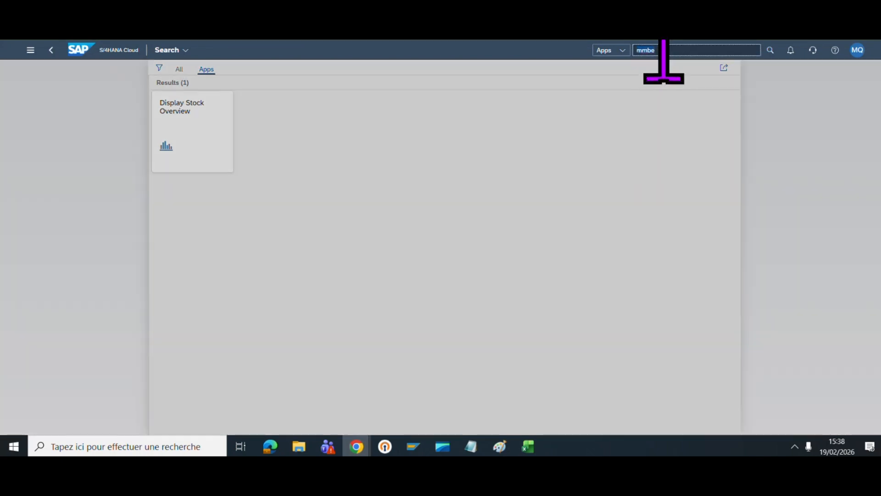
type("md04")
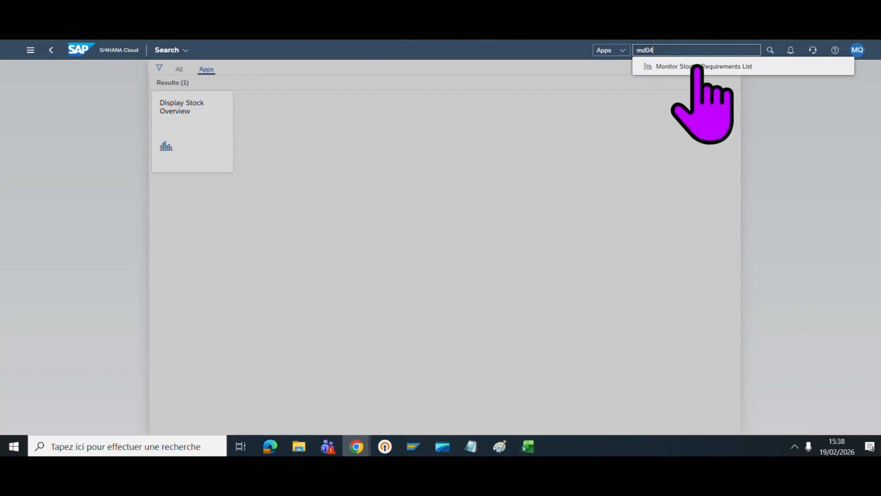
left_click(689, 67)
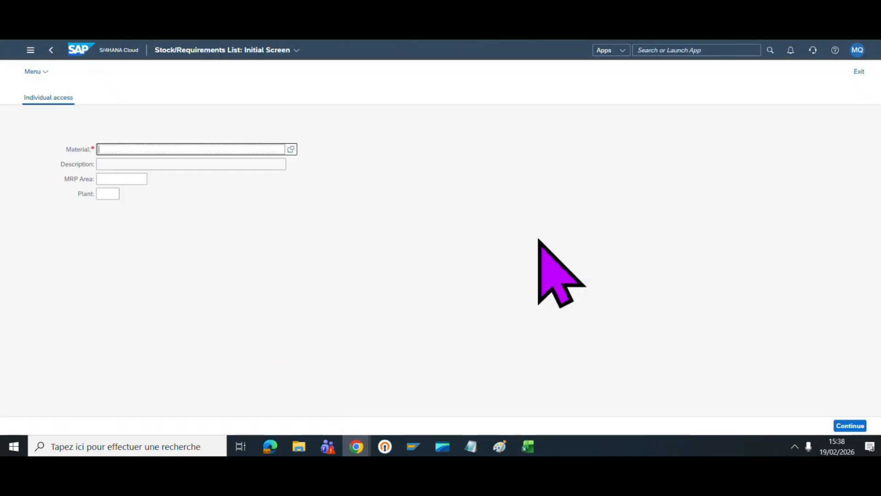
Display the stock/requirements list for material ABS11017 in plant 1110
type("abs")
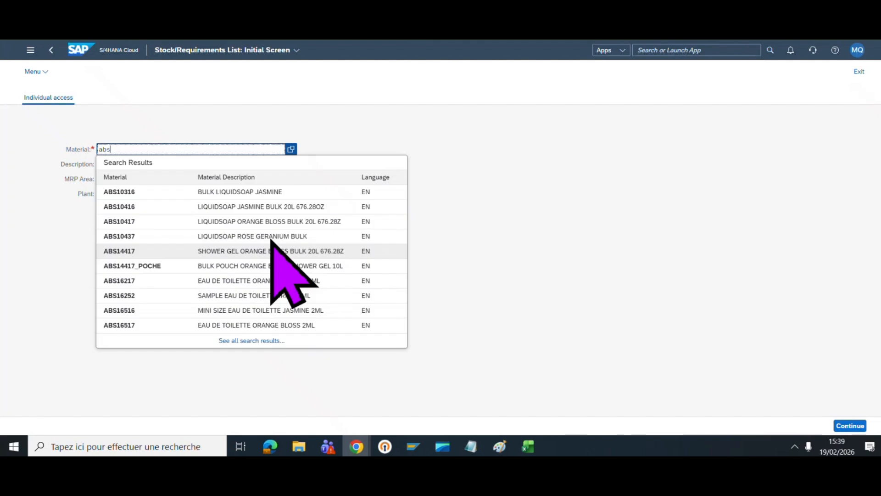
type("11017")
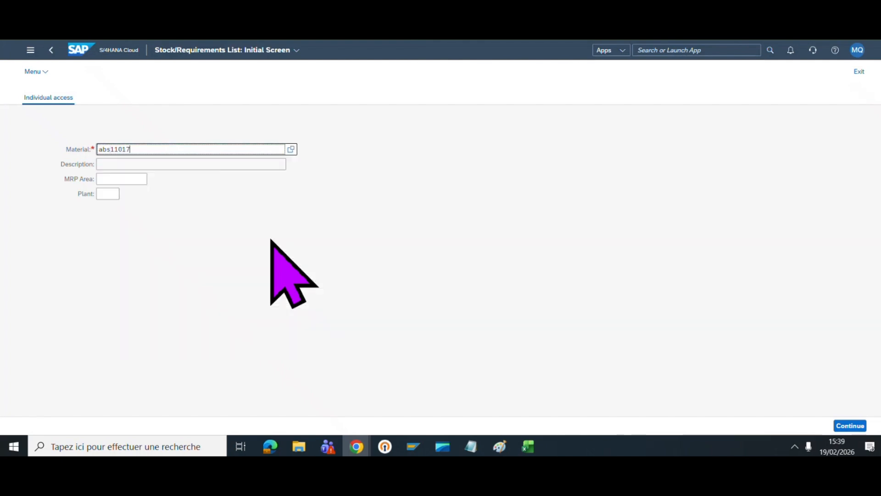
key("Tab")
key("Tab")
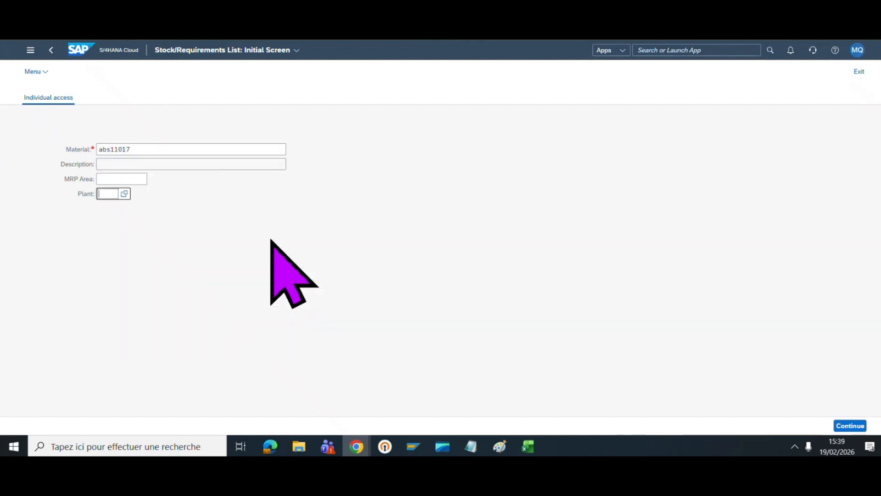
type("1110")
key("Return")
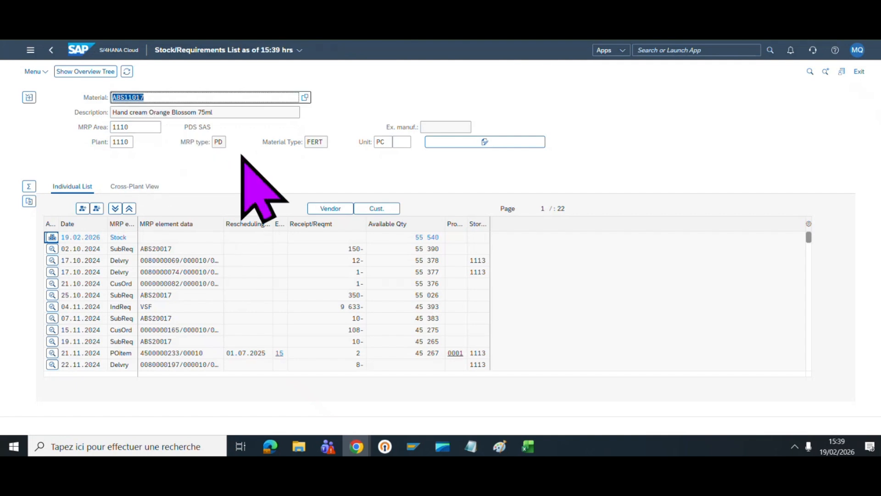
Search the apps for cs03 and open Display Material BoM
left_click(652, 50)
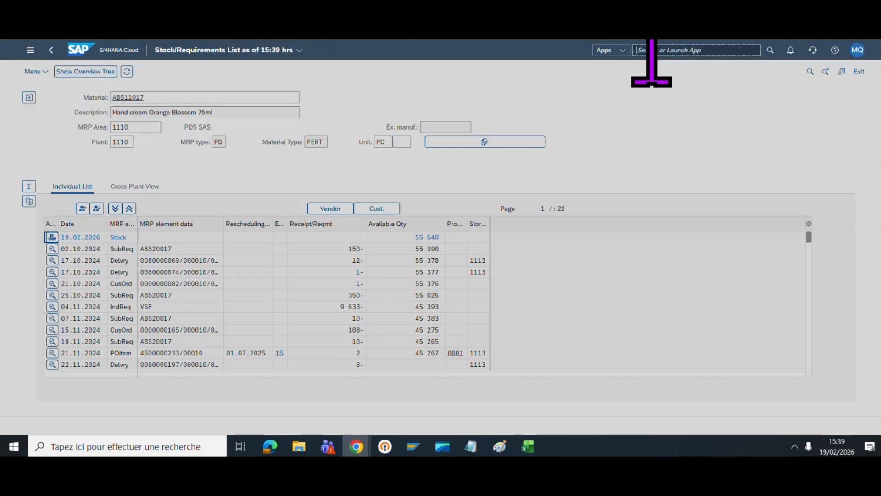
type("cs0")
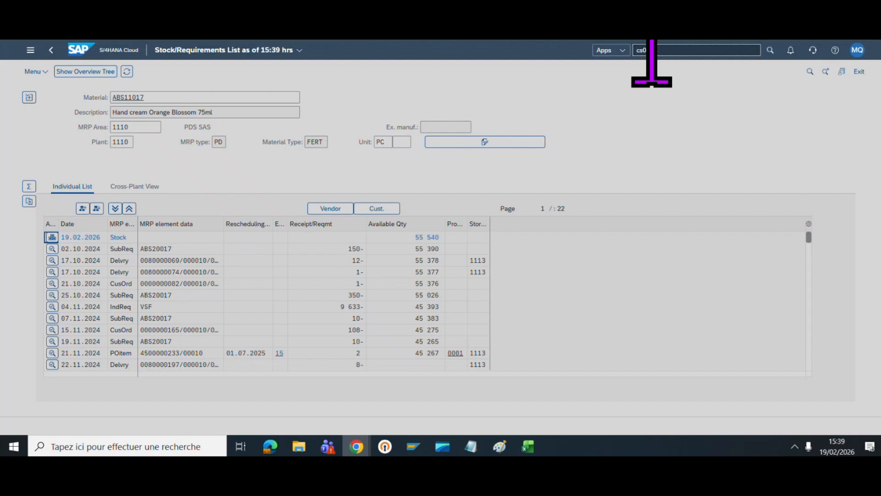
type("3")
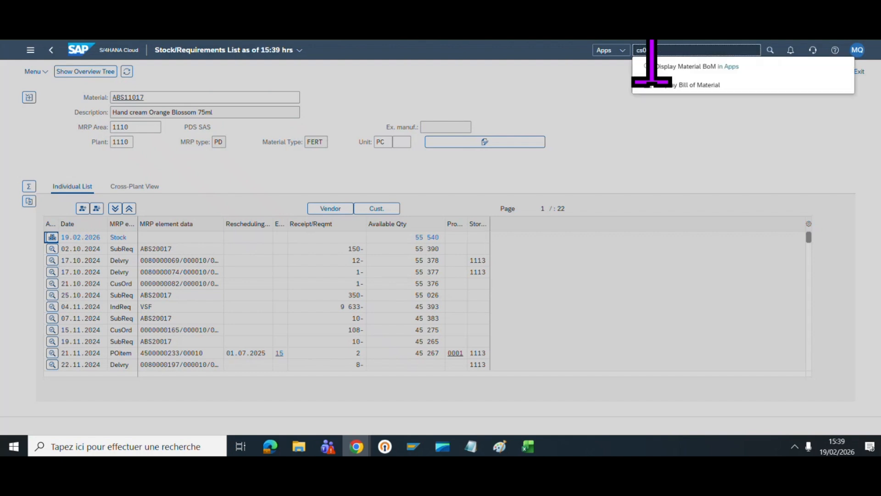
left_click(720, 73)
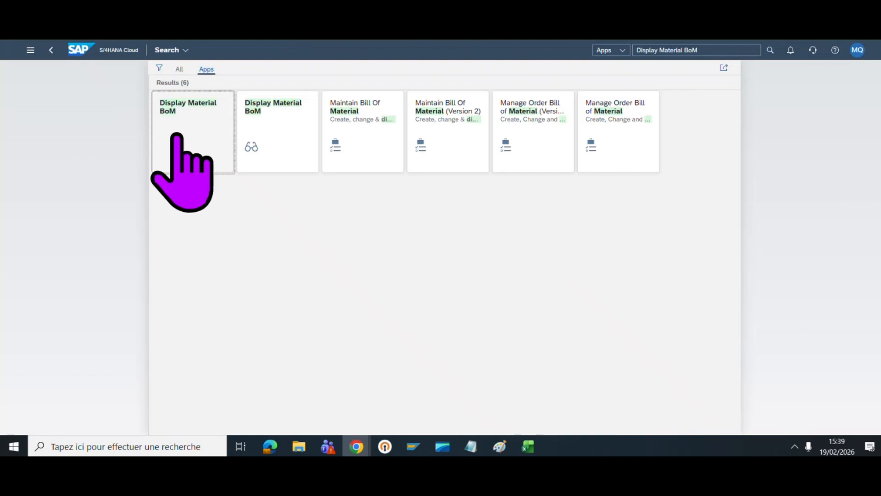
left_click(177, 136)
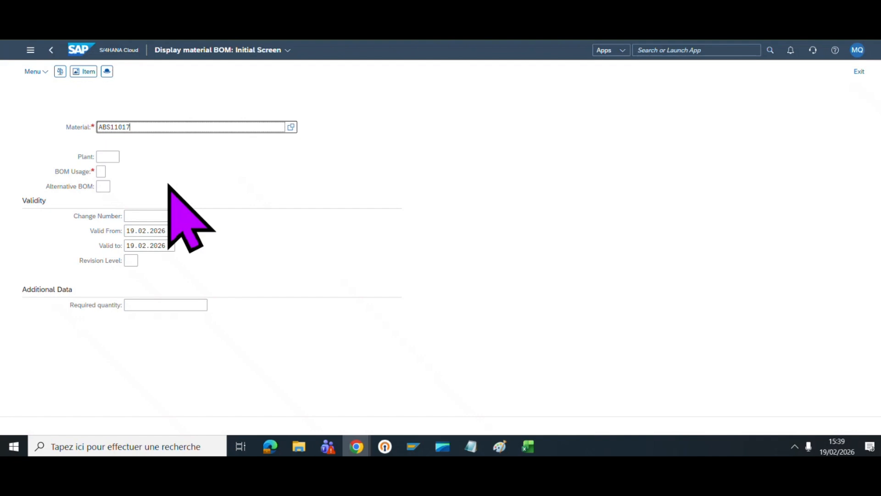
Display the BOM of material ABS11017 for plant 1110 with BOM usage 1, and open the item overview of alternative 2
left_click(114, 157)
type("1110")
key("Tab")
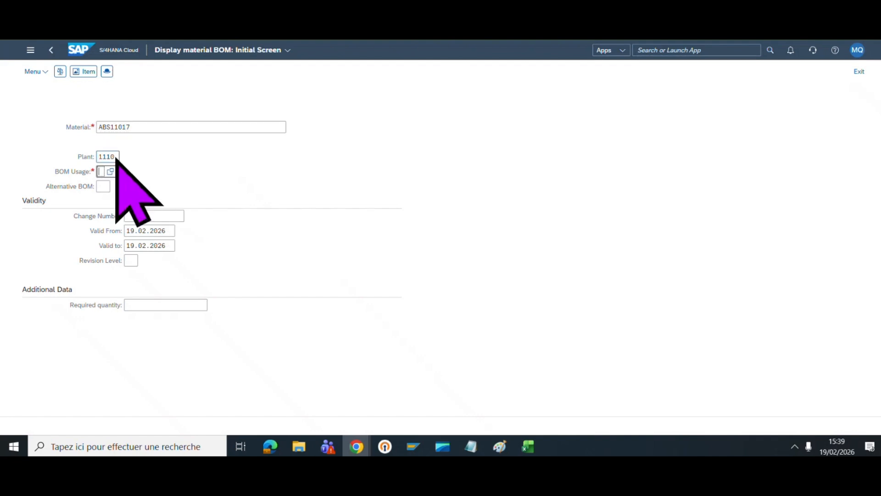
type("1")
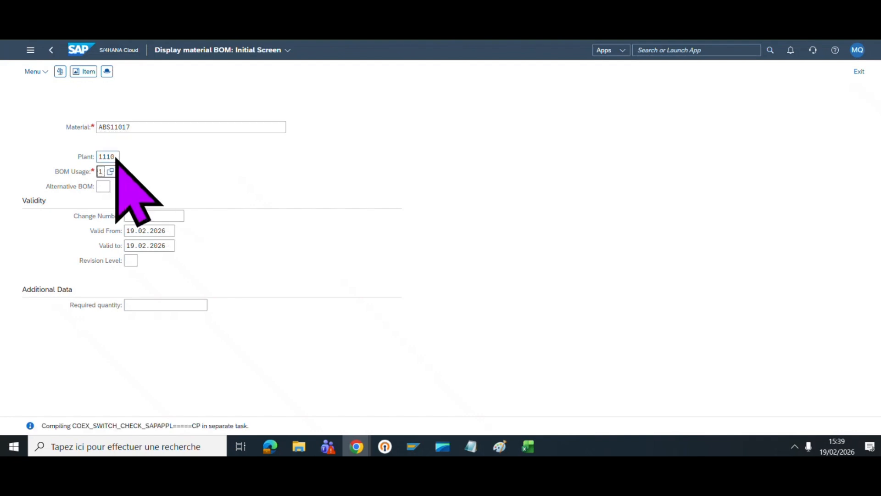
key("Return")
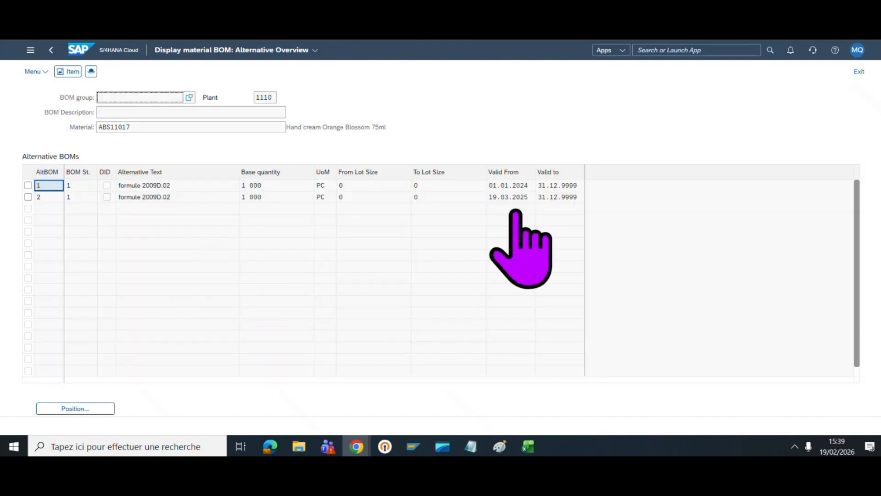
left_click(159, 200)
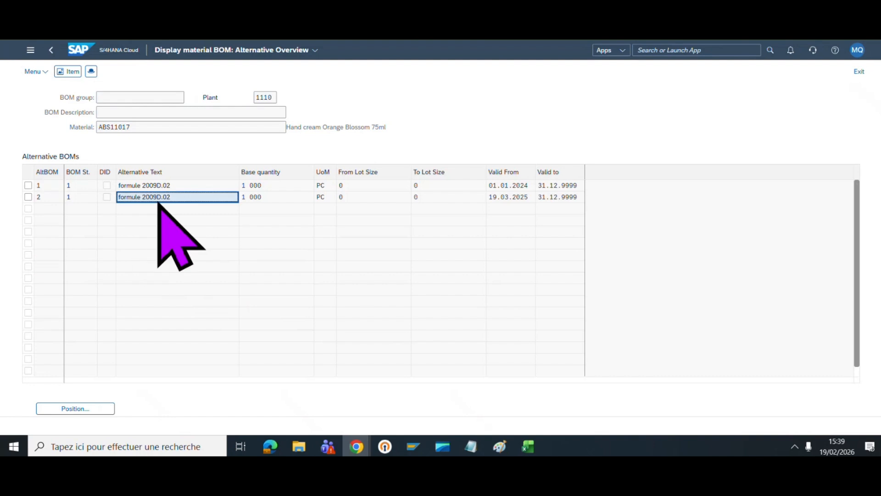
double_click(158, 197)
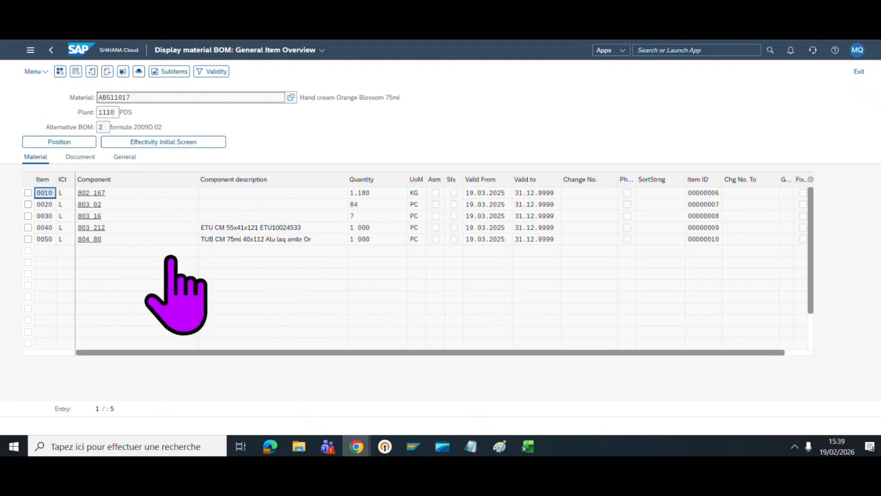
Copy the component numbers of items 0010 to 0050 into Notepad and select the whole pasted list
left_click(93, 182)
left_click(102, 192)
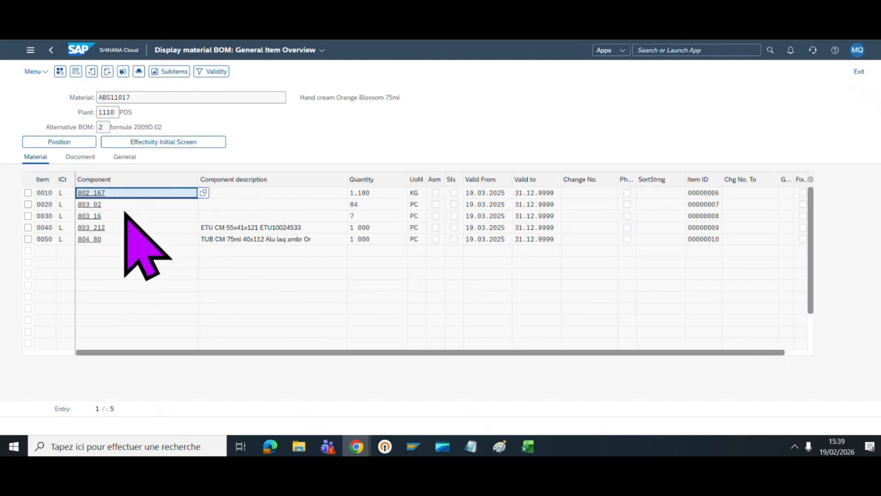
left_click(114, 239, "shift")
key("ctrl+c")
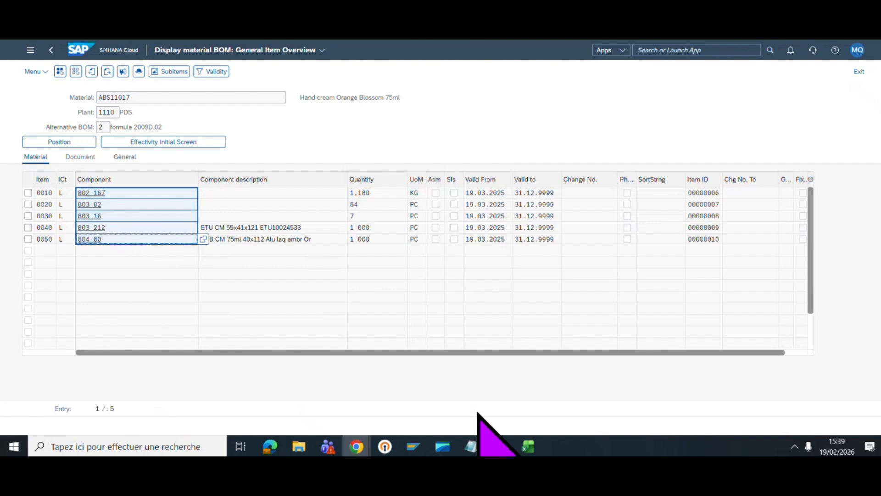
left_click(473, 446)
key("ctrl+v")
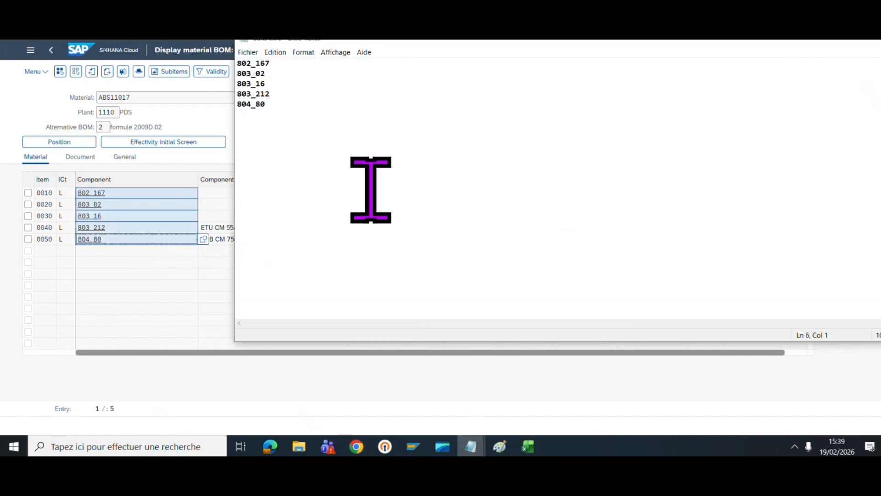
left_click(275, 106)
key("ctrl+a")
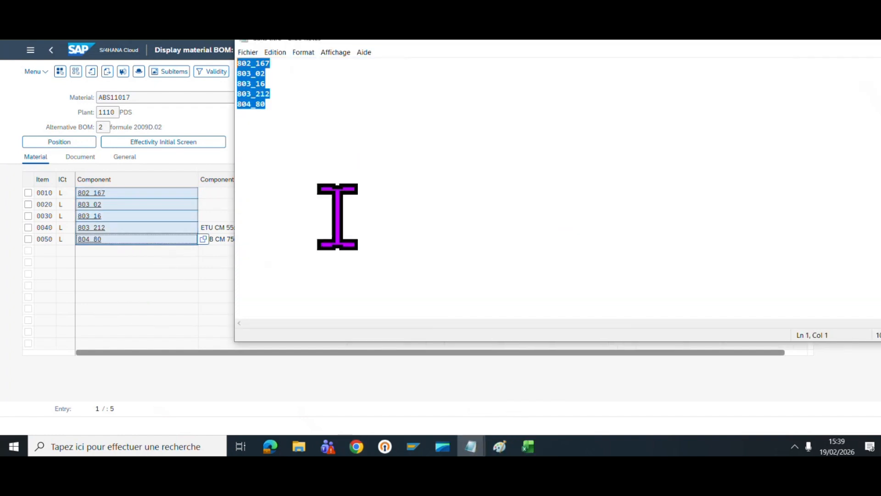
Return to SAP, search the apps for manage mass and open Manage Mass Maintenance - Products
key("alt+Tab")
left_click(673, 50)
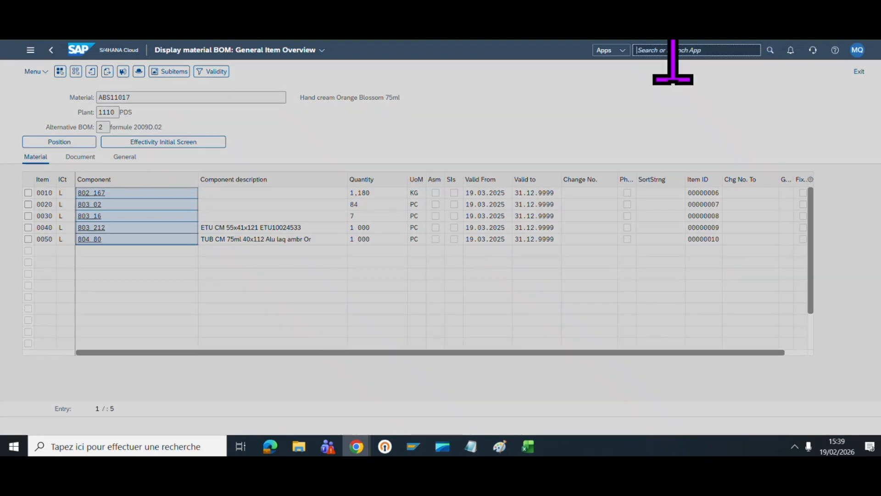
type("manage")
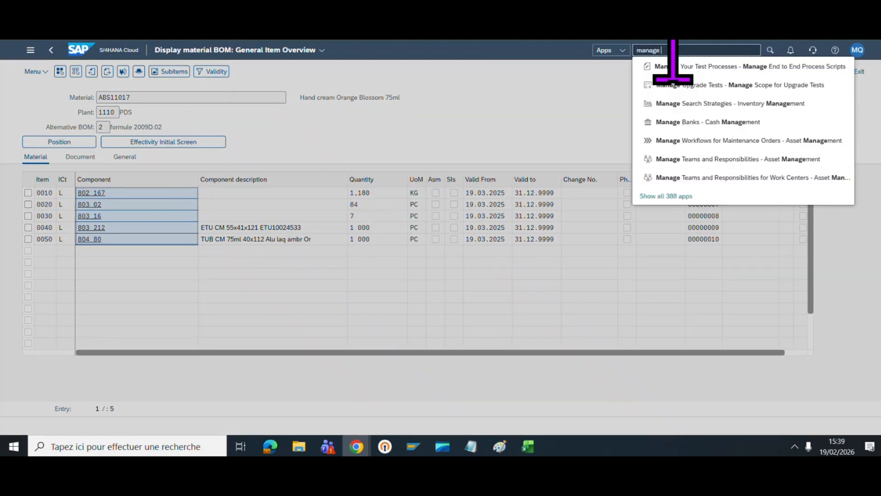
type(" mass")
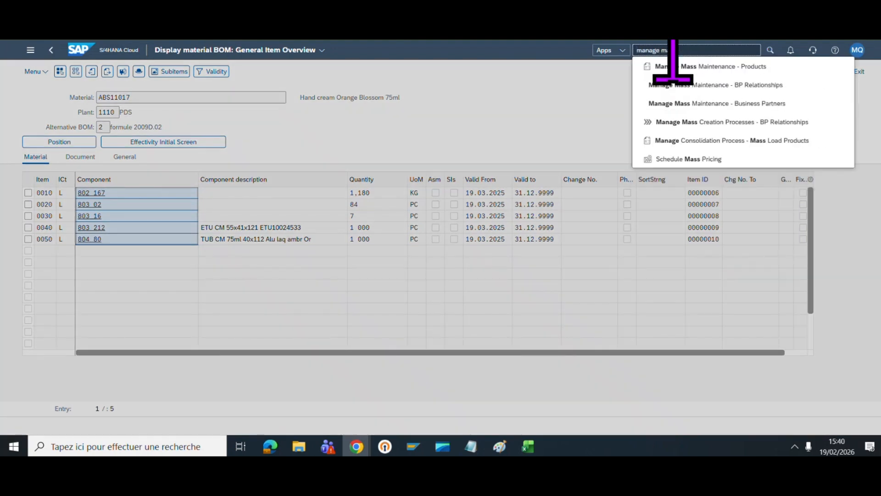
left_click(729, 83)
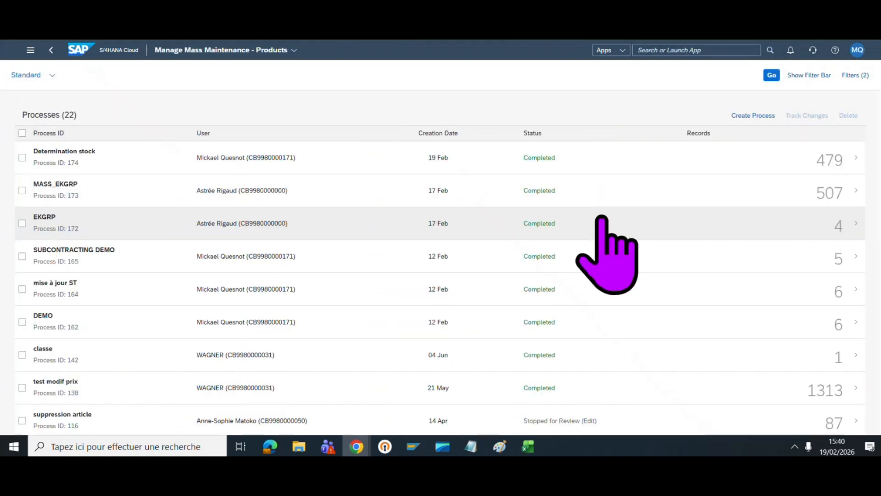
Create a mass maintenance process with the description DEMO ABS and no import file
left_click(755, 114)
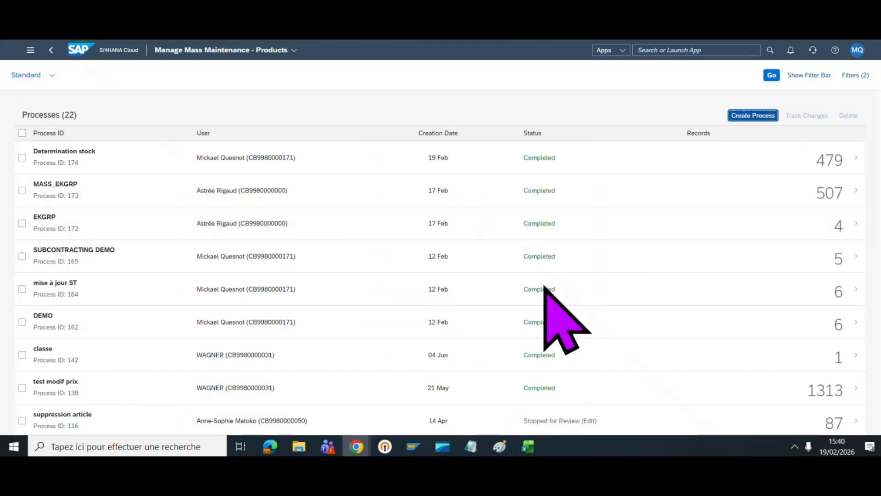
type("D")
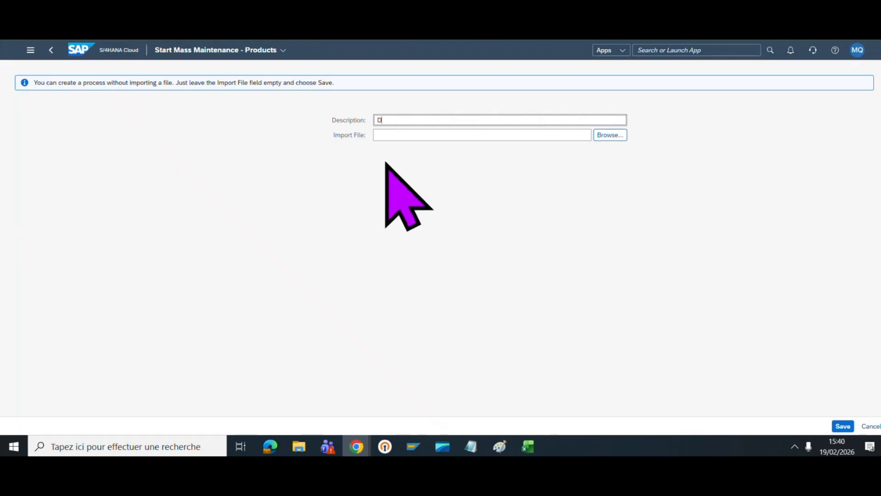
type("EMO ABS")
left_click(843, 426)
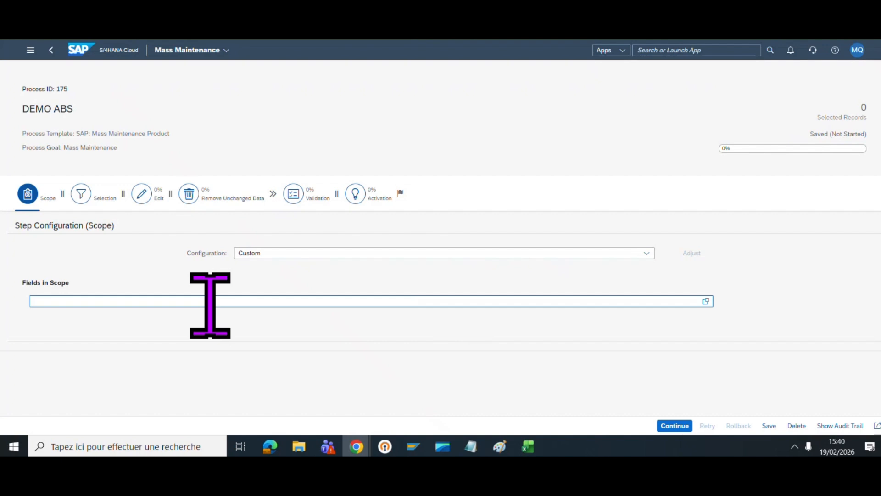
Search the scope fields for storage location and select Default Storage Location for External Procurement (MARC-LGFSB)
left_click(706, 301)
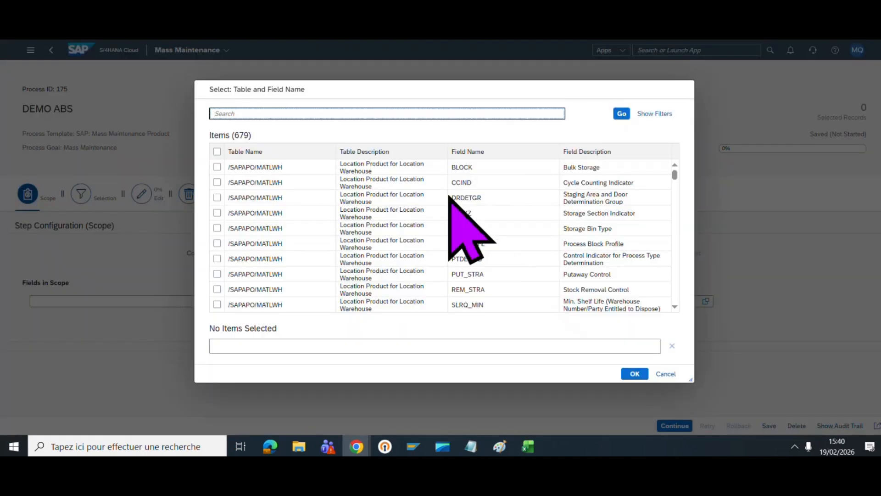
type("storage location")
key("Return")
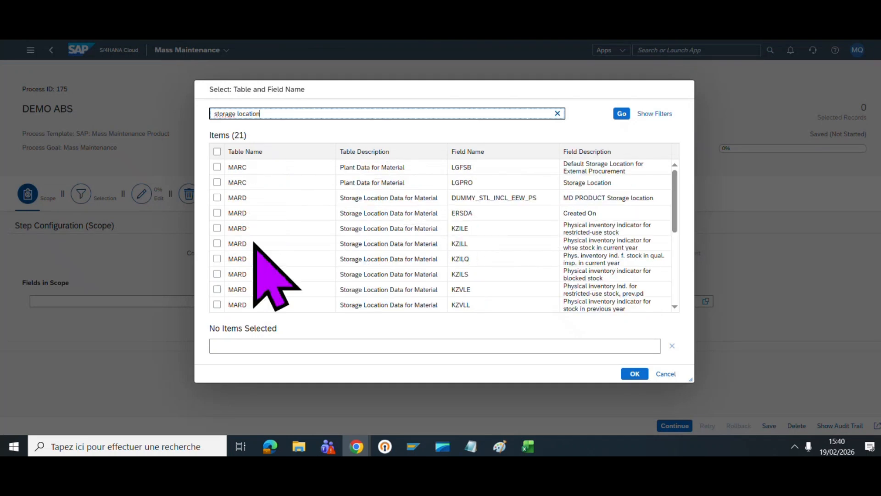
left_click(217, 167)
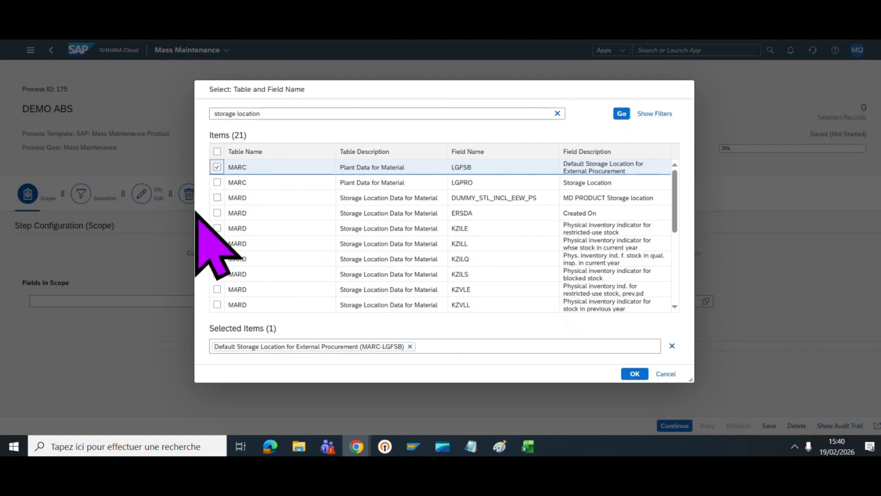
Search the scope fields for stock determi and add Stock determination group (MARC-EPRIO) to the selection
left_click(260, 114)
left_click_drag(260, 113, 146, 112)
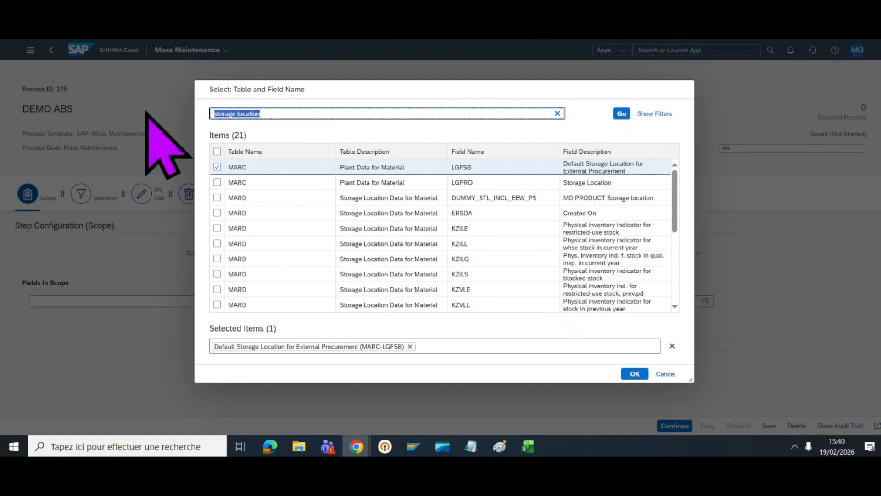
type("stock determ")
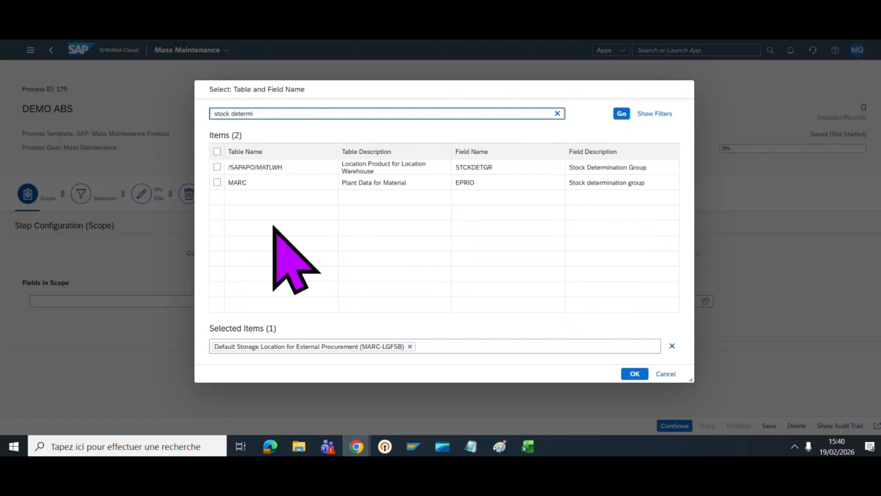
type("i")
left_click(217, 182)
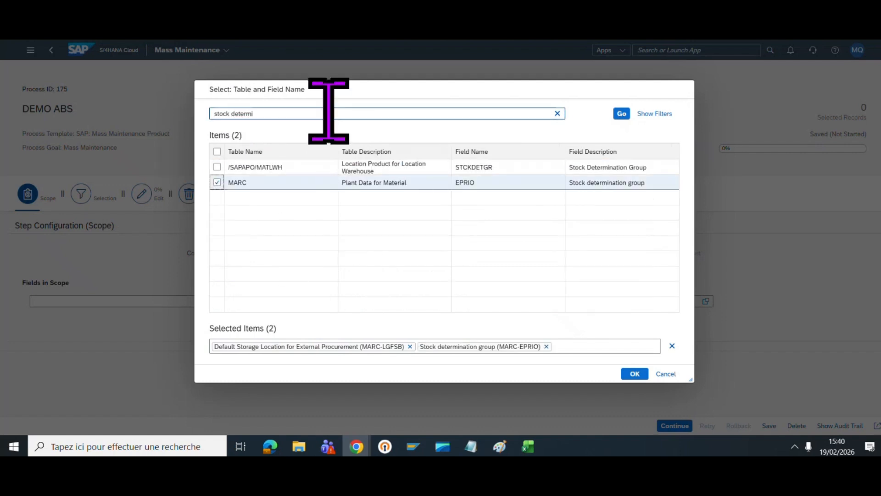
Search the scope fields for purchasing and add Purchasing Group (MARC-EKGRP) to the selection
left_click_drag(335, 112, 95, 134)
type("purchasing")
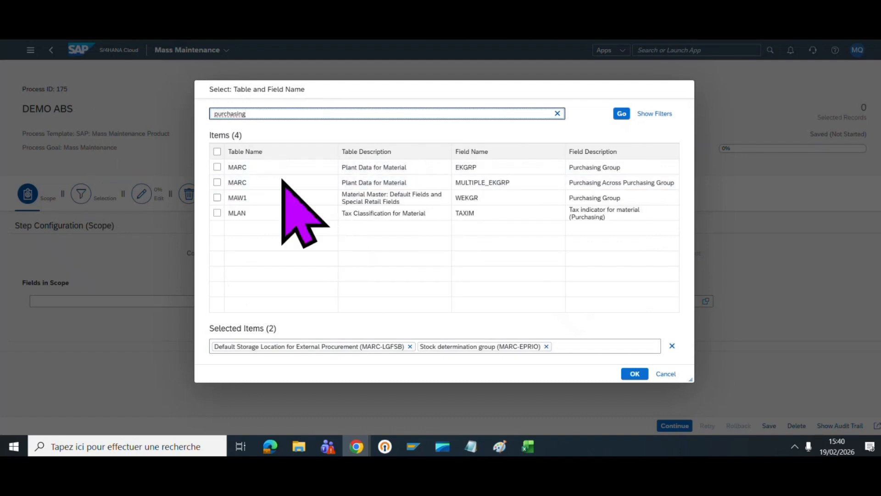
left_click(217, 168)
Search the scope fields for automatic, Purchase order and convert to find the automatic purchase order indicator
left_click_drag(275, 114, 148, 123)
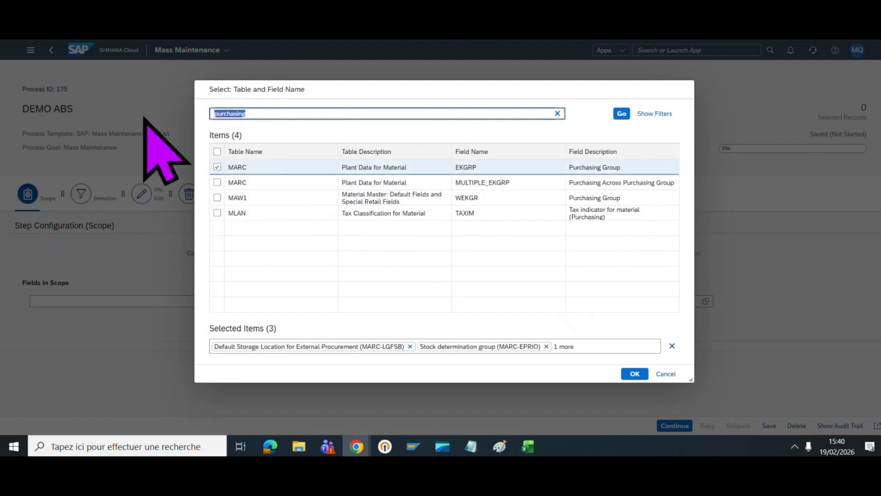
type("automatic")
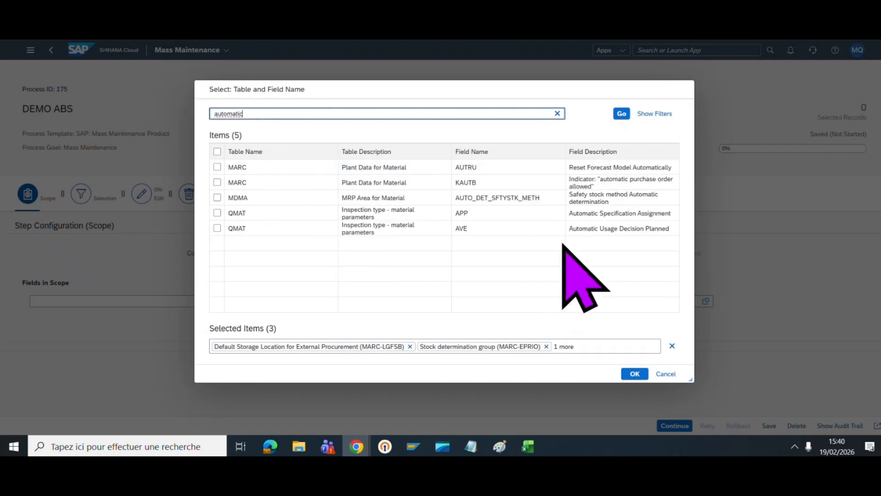
left_click_drag(266, 119, 187, 118)
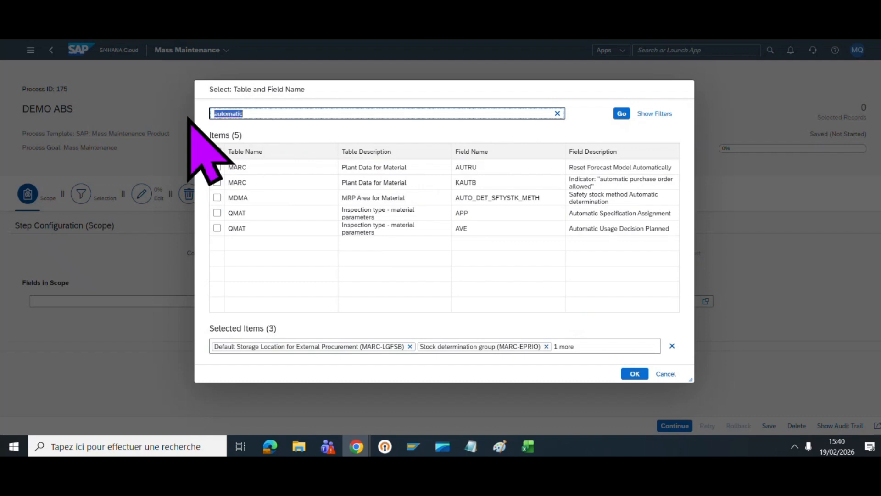
type("Purchase order")
key("Return")
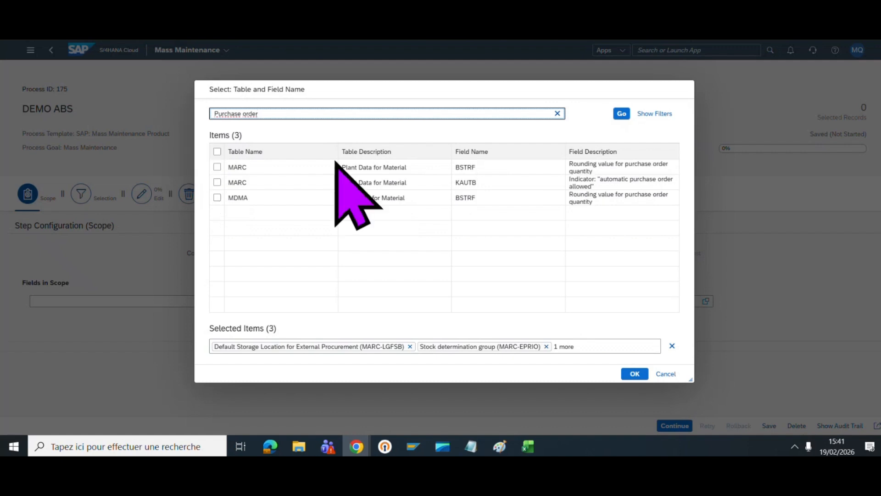
triple_click(317, 114)
type("conver")
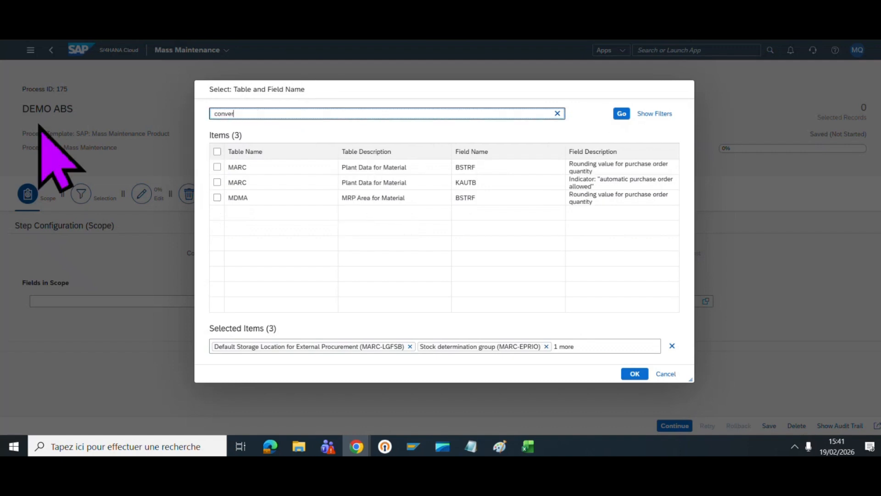
key("Return")
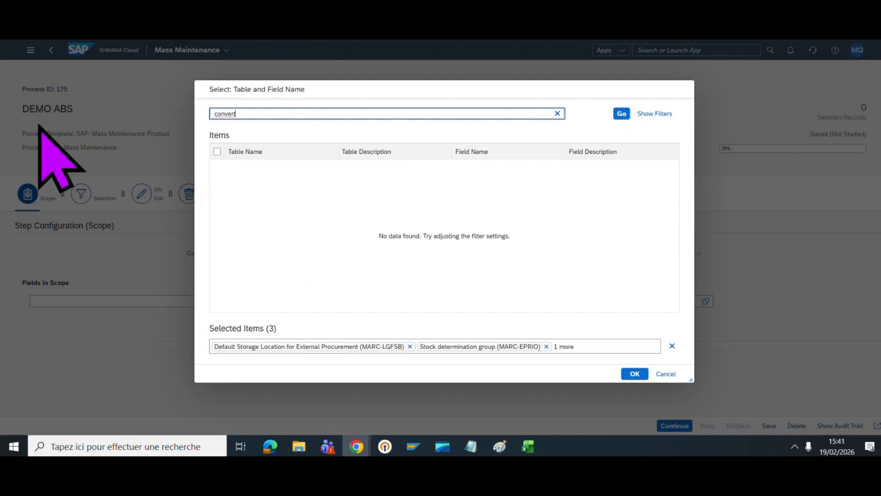
Search the scope fields for auto, add the "automatic purchase order allowed" indicator (MARC-KAUTB), and confirm the scope to proceed to the selection criteria
key("BackSpace")
key("BackSpace")
key("BackSpace")
key("BackSpace")
key("BackSpace")
key("BackSpace")
type("auto")
key("Return")
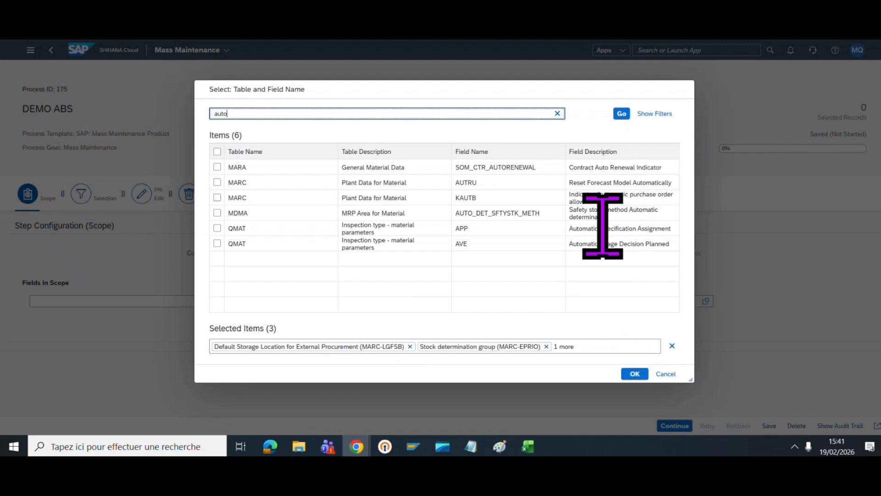
left_click(217, 197)
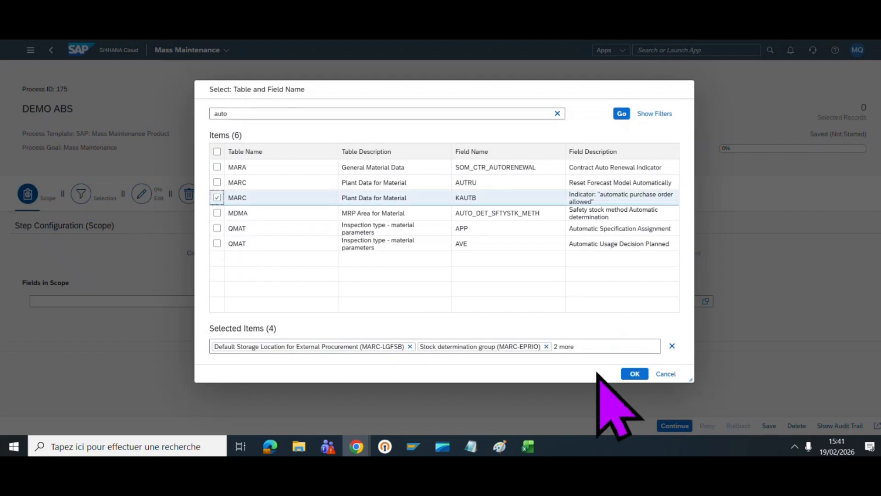
left_click(633, 374)
left_click(684, 427)
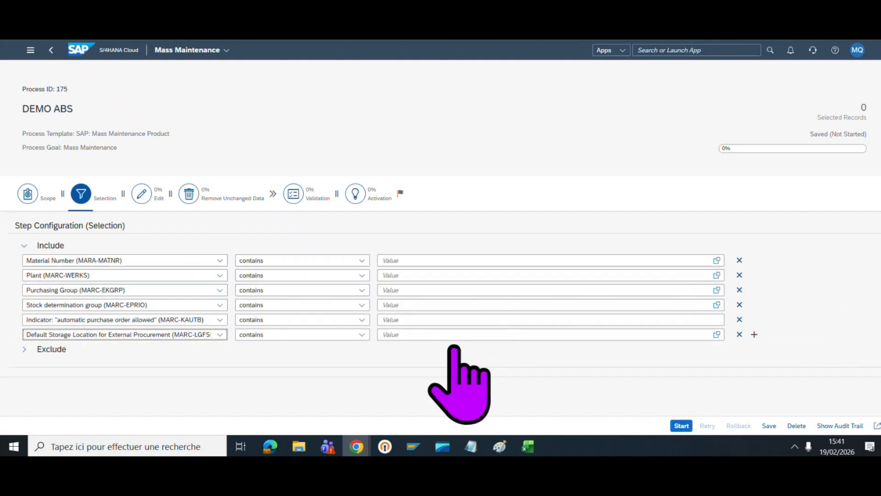
Restrict the selection to plant 1110 and materials 802_167, 803_02, 803_16, 803_212 and 804_80, and start the process
left_click(420, 275)
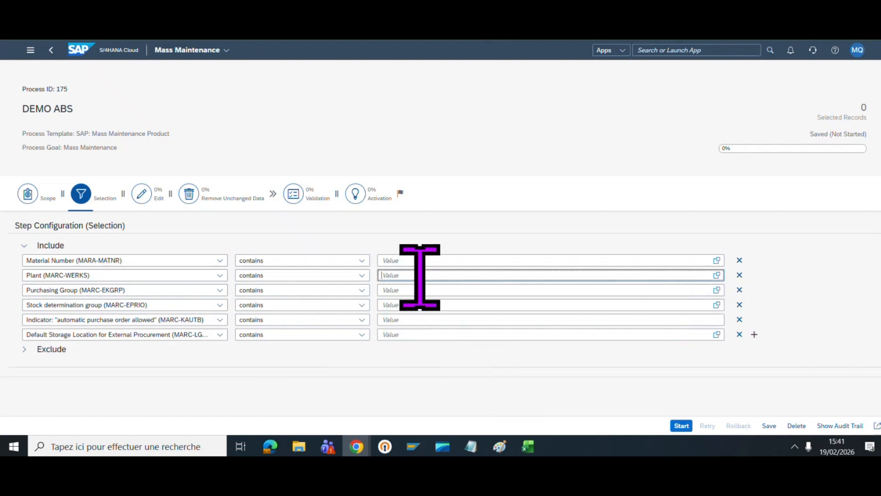
type("1110")
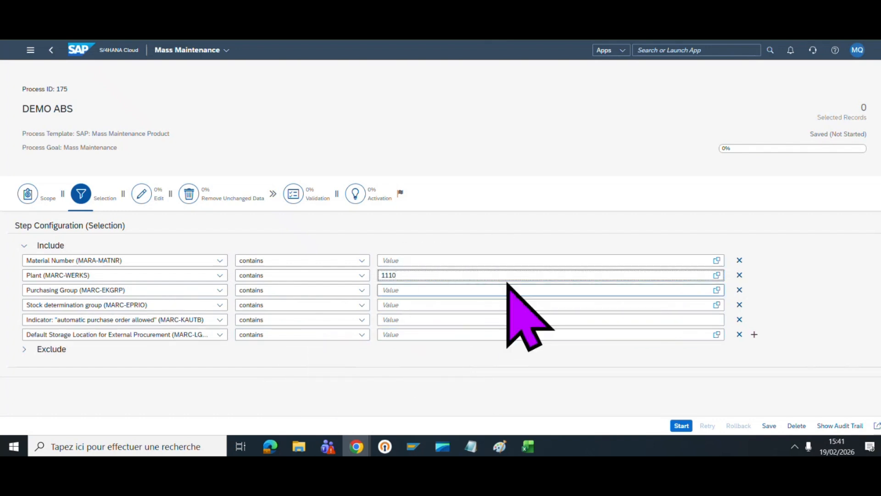
left_click(452, 260)
type("802_167 803_02 803_16 803_212 804_80")
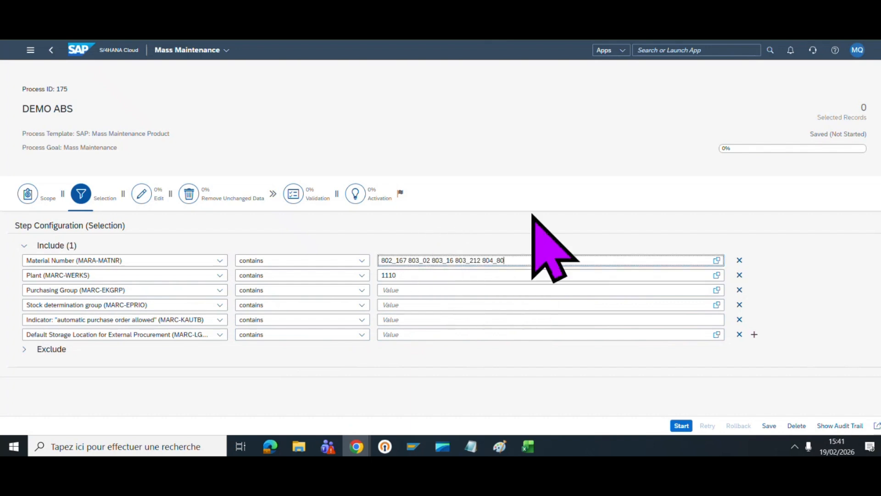
key("Return")
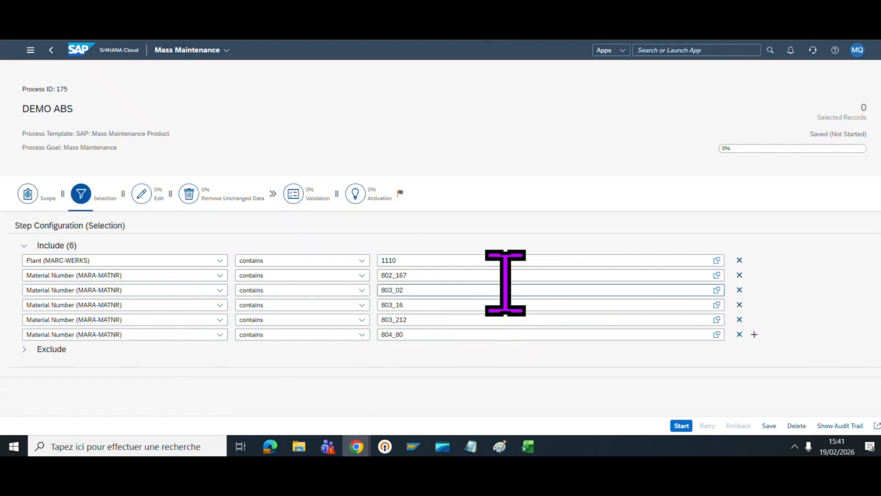
left_click(716, 260)
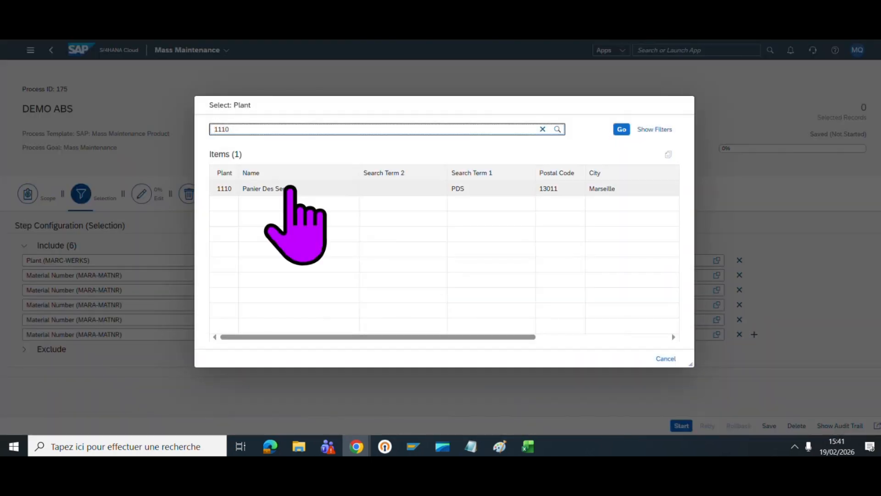
left_click(290, 189)
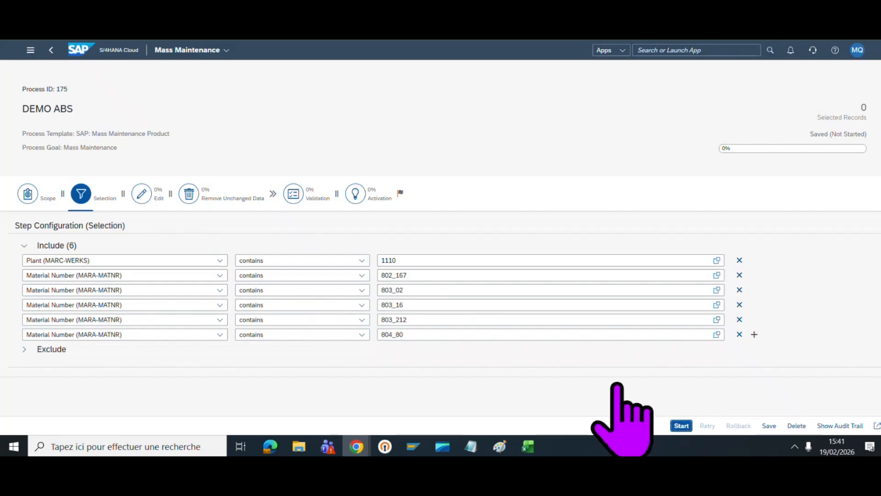
left_click(682, 425)
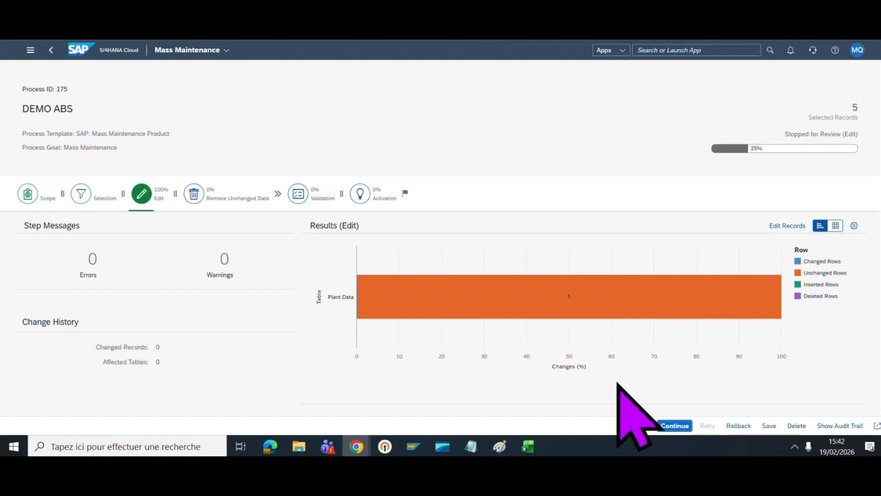
Open the selected records for editing and display their plant data
left_click(590, 309)
left_click(786, 226)
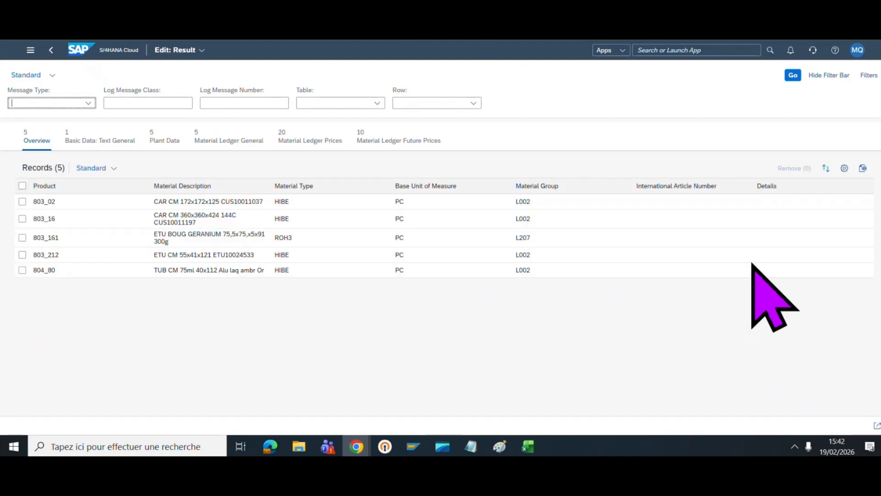
left_click(159, 140)
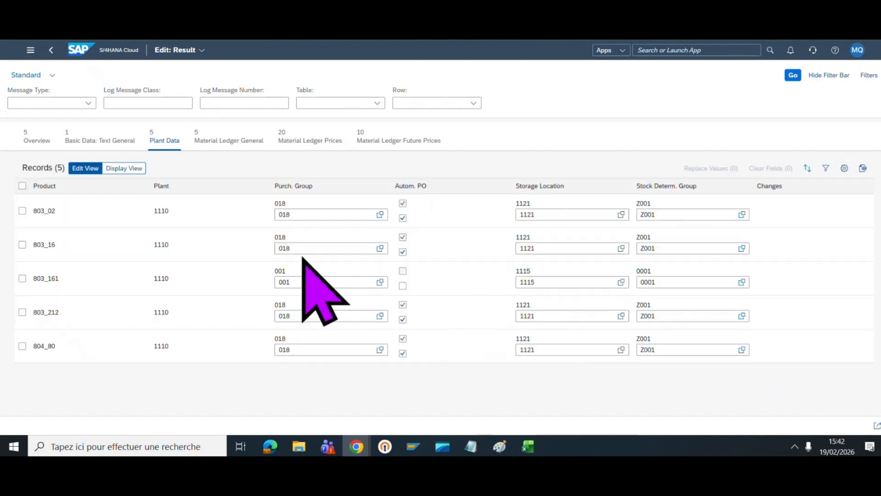
Select all plant data records and set the replacement values to purchasing group 018 (P&B LE CASTELLET) and Autom. PO true
left_click(22, 186)
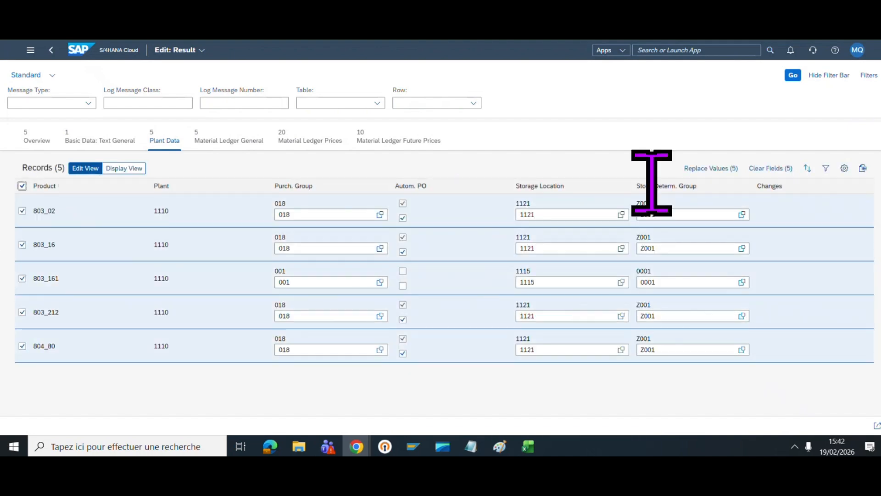
left_click(712, 168)
left_click(517, 208)
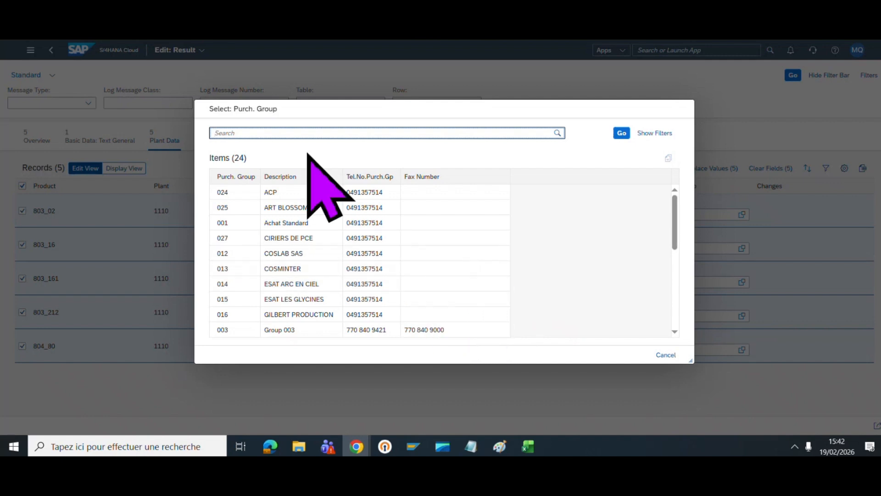
type("P&B")
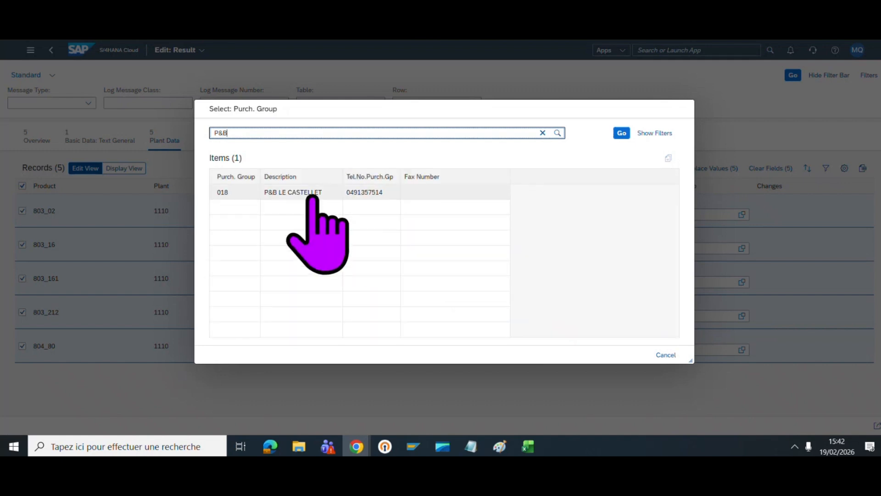
left_click(312, 193)
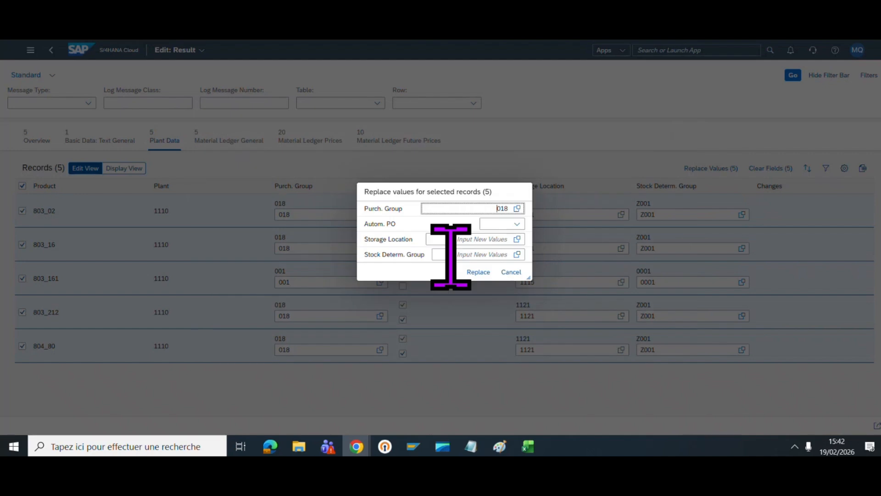
left_click(523, 229)
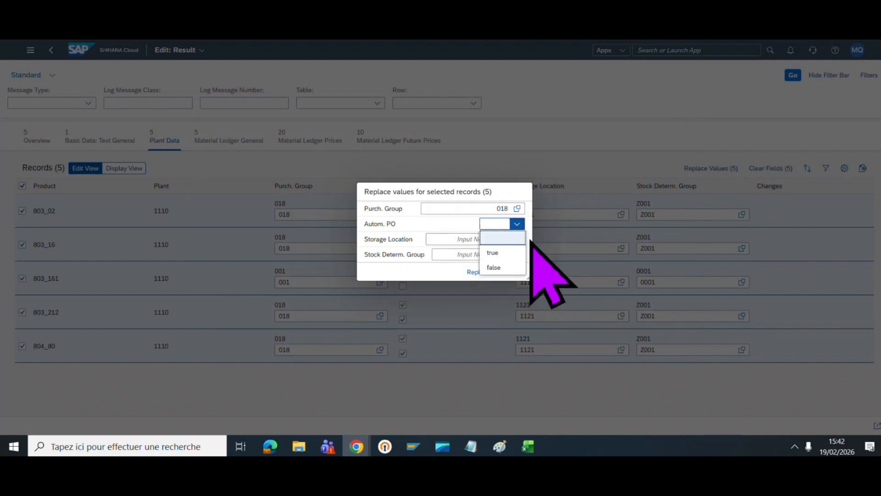
left_click(507, 252)
Set the replacement storage location to 1121 and stock determination group to Z001, and apply the replacement to all selected records
left_click(517, 238)
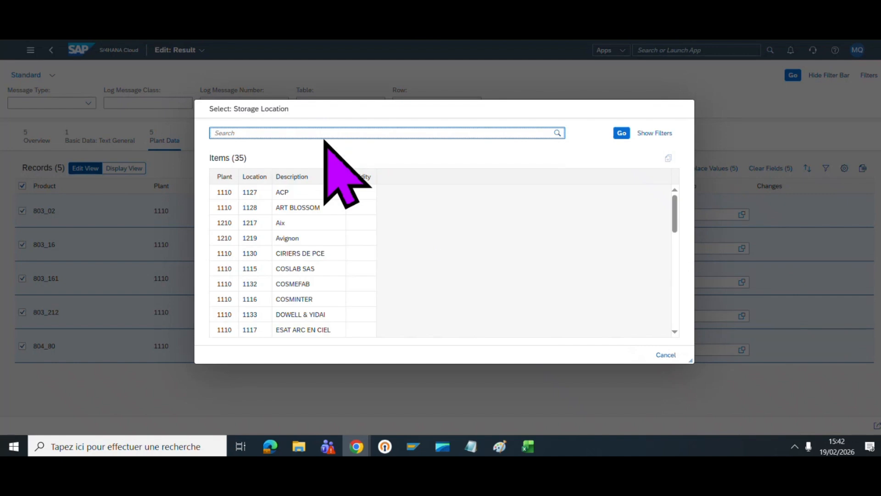
type("P&B")
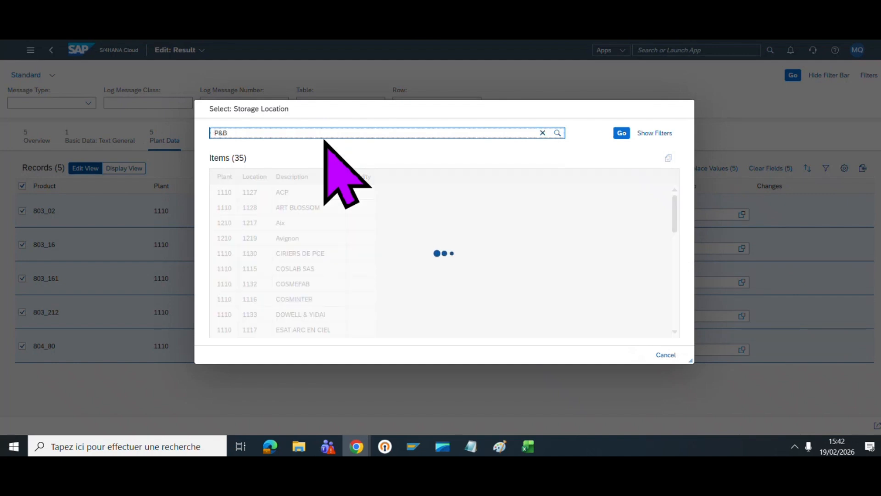
left_click(362, 193)
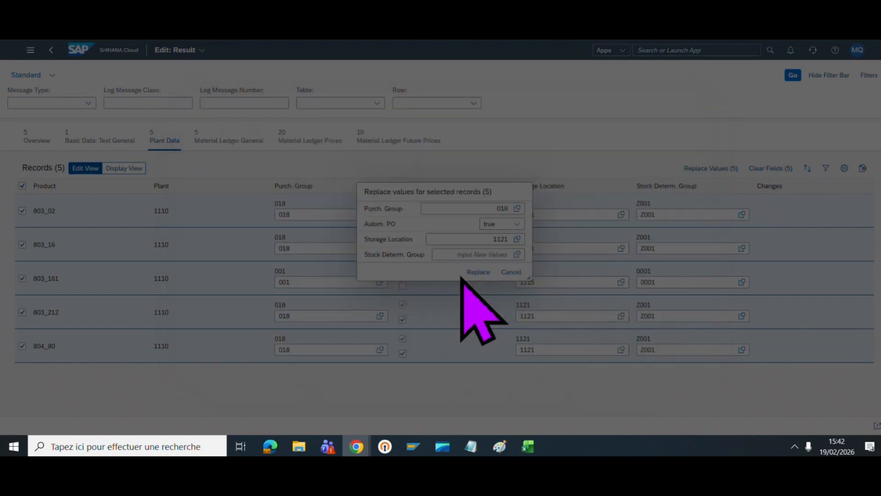
left_click(516, 255)
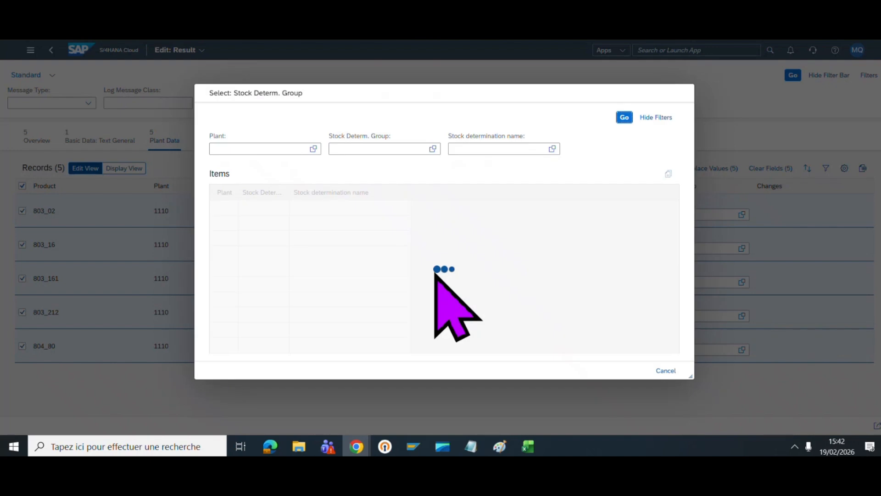
left_click(321, 300)
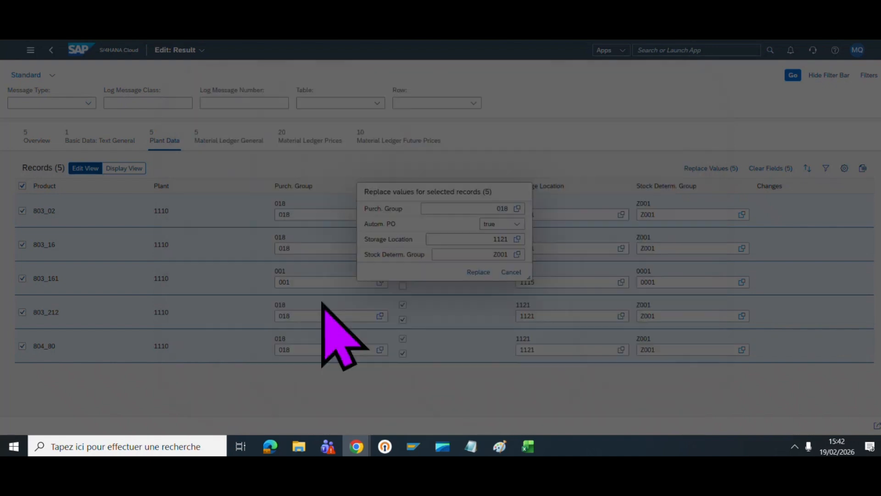
left_click(477, 274)
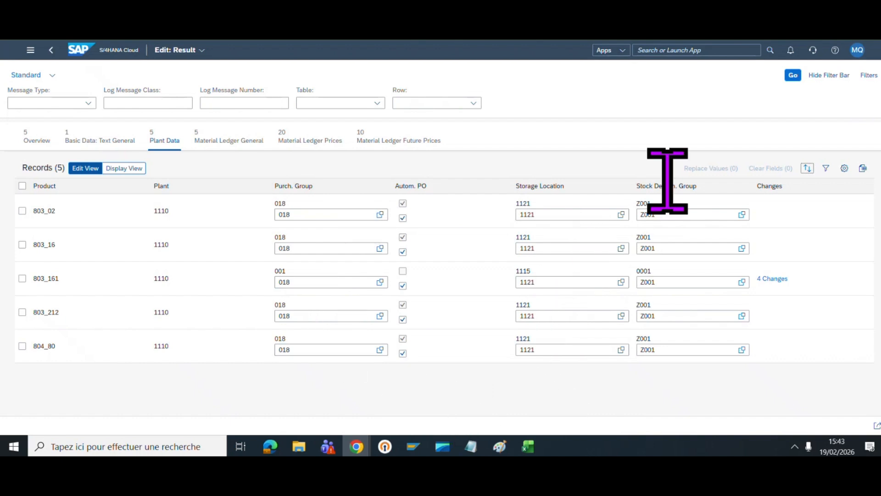
Return to the DEMO ABS process and run it through validation and activation of the changed records
left_click(50, 57)
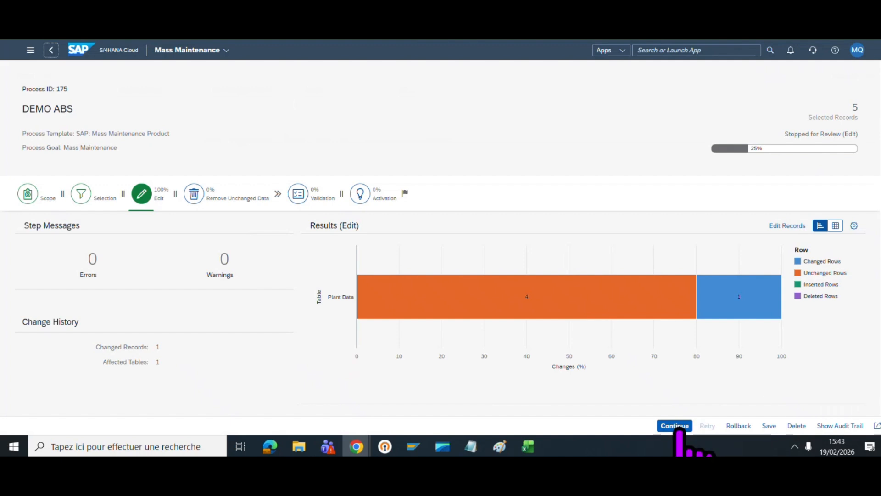
left_click(679, 427)
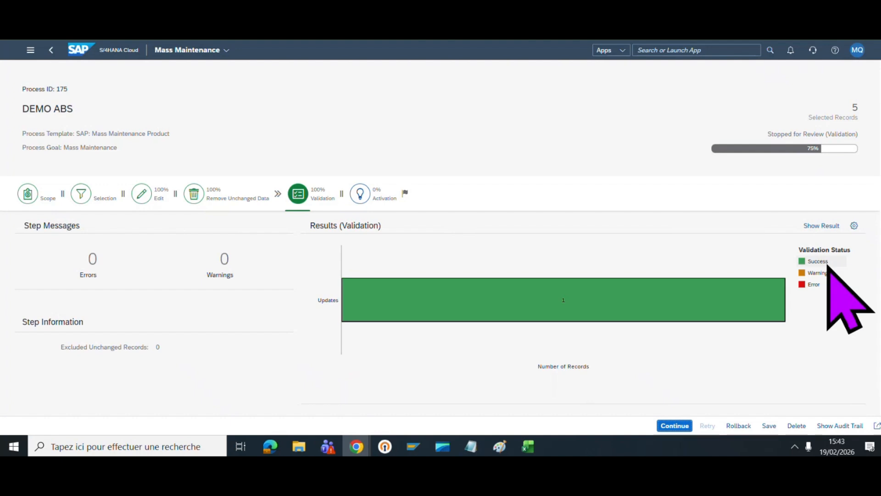
left_click(678, 428)
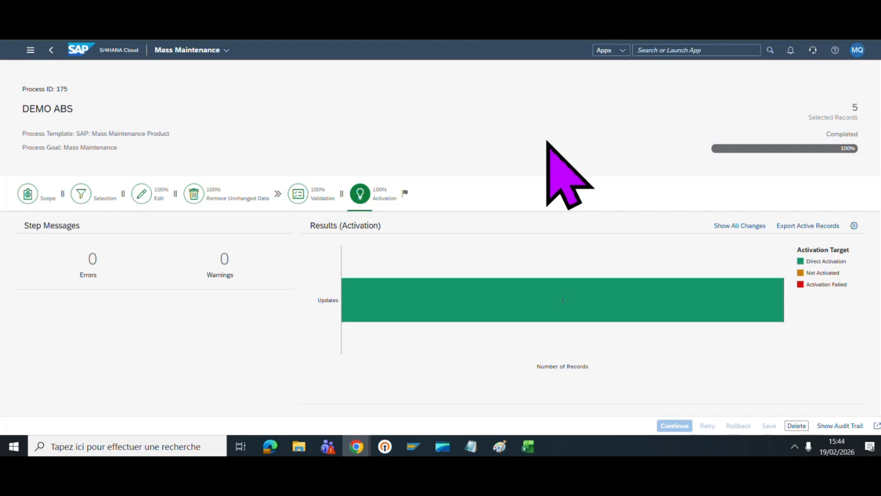
left_click(651, 51)
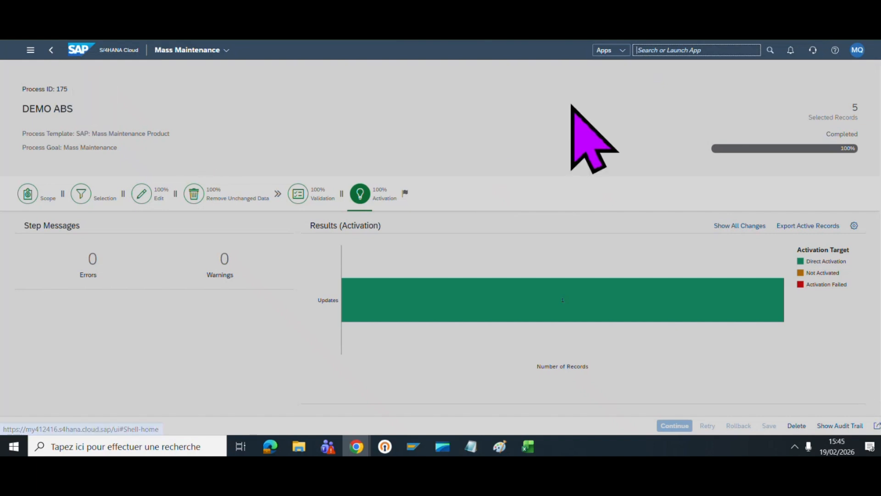
type("migra")
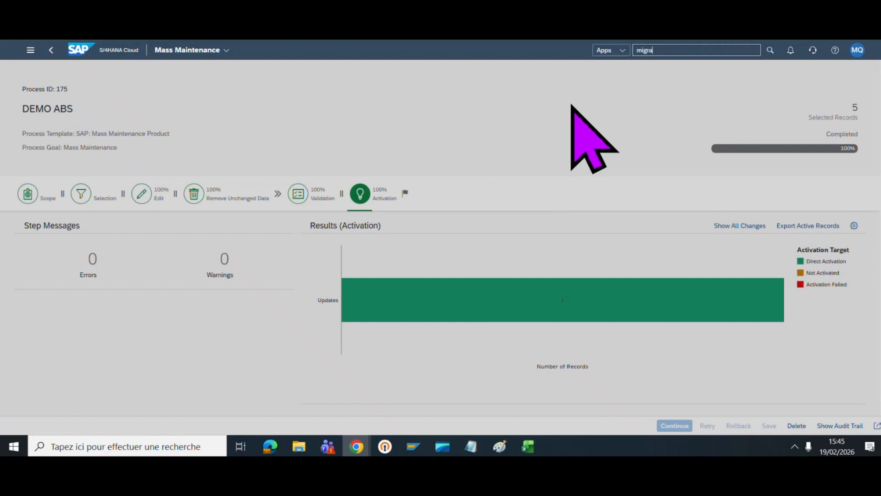
type("t")
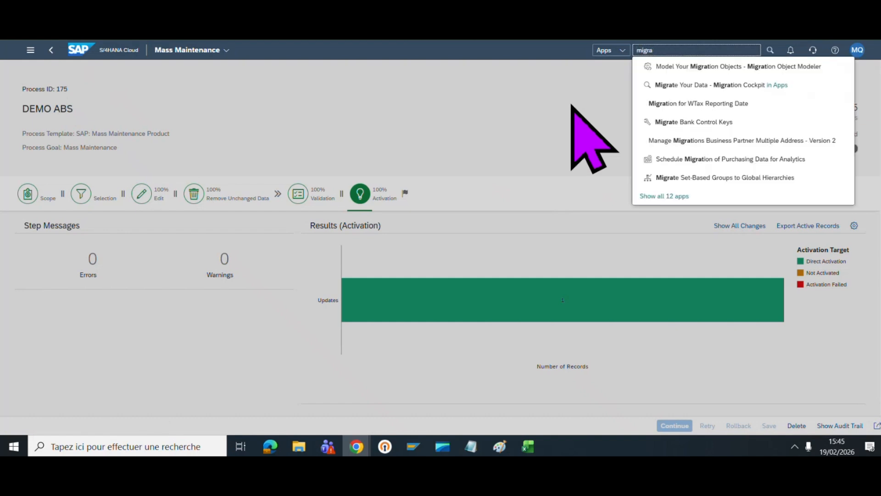
key("BackSpace")
key("BackSpace")
key("BackSpace")
key("BackSpace")
key("BackSpace")
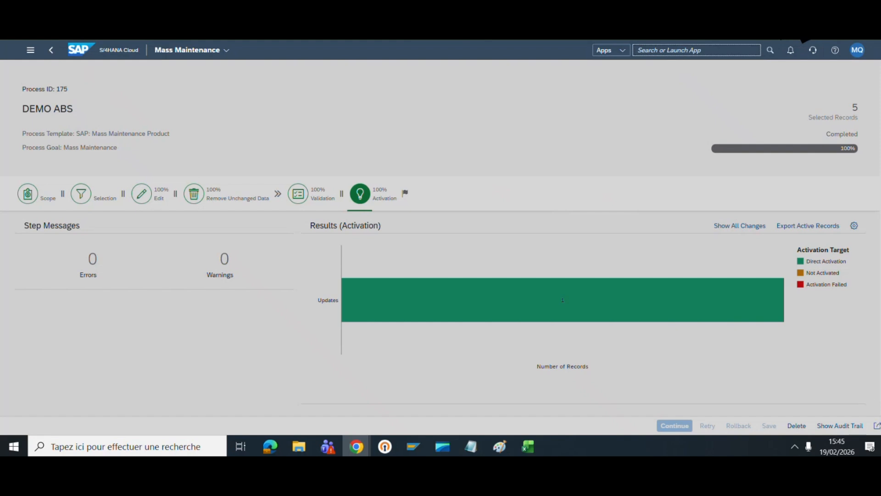
Open the PDS SAP S/4HANA Cloud production tenant's sign-in page in a new browser tab
key("ctrl+t")
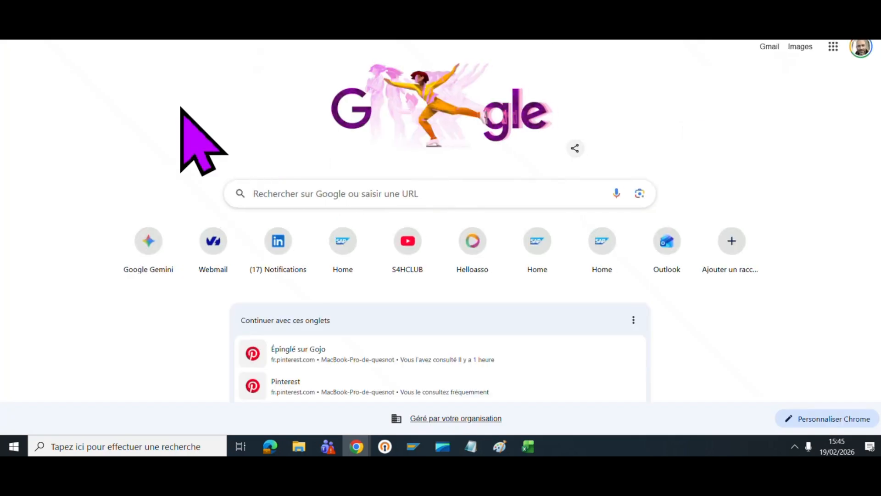
type("pds")
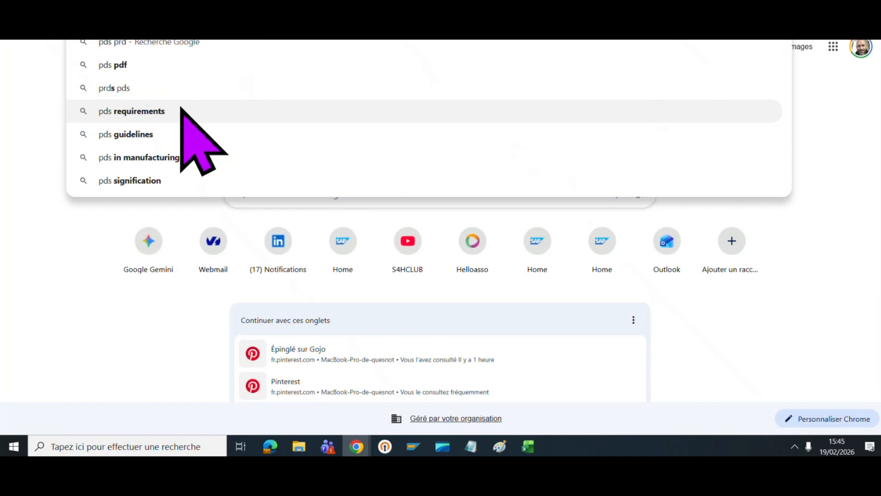
left_click(200, 23)
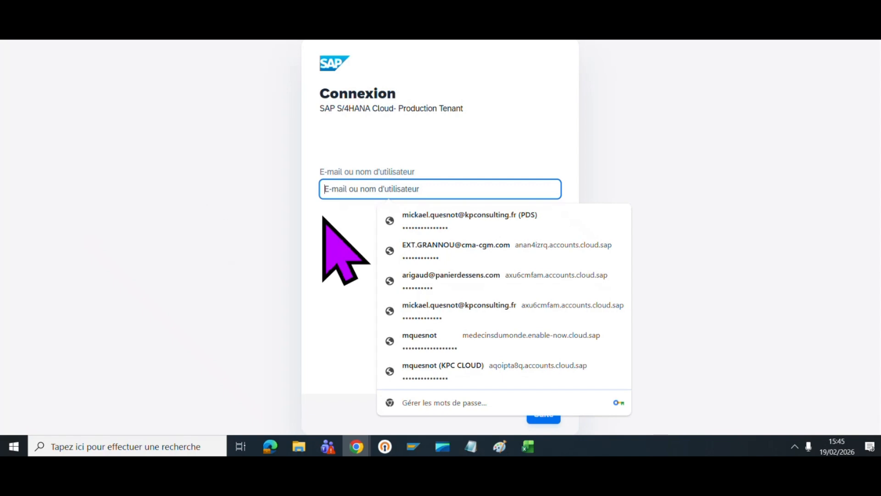
Sign in to the production tenant with the saved PDS account's e-mail and password
left_click(449, 219)
left_click_drag(447, 187, 547, 187)
key("BackSpace")
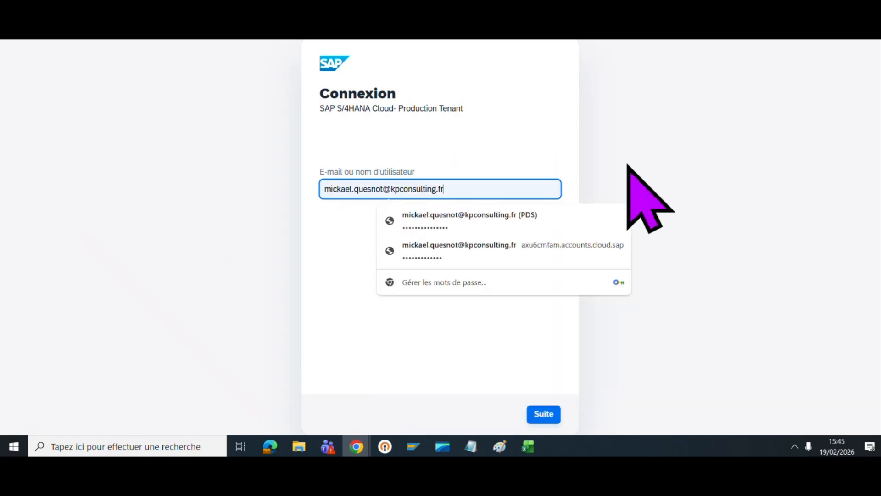
key("Return")
left_click(405, 246)
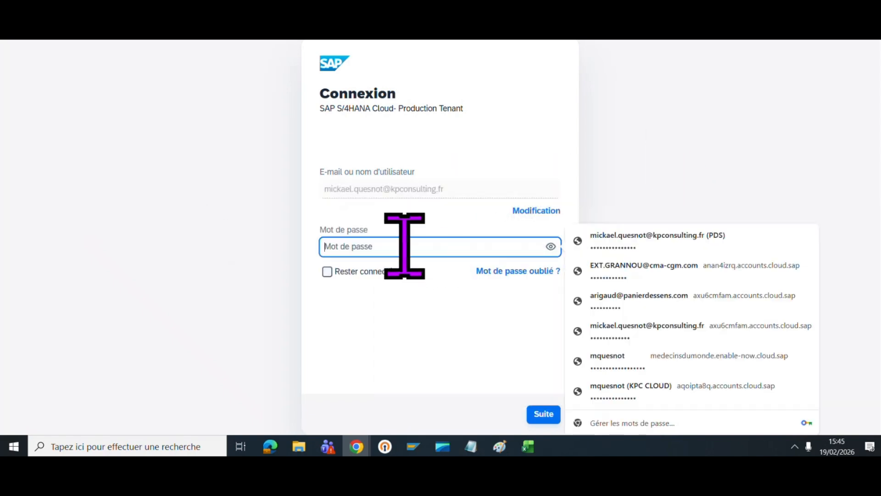
left_click(580, 242)
left_click(544, 413)
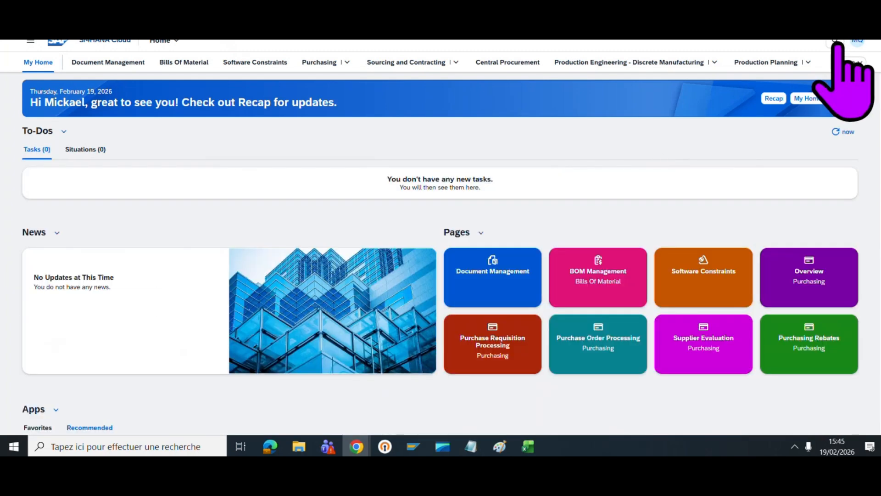
Find and open the Migrate Your Data - Migration Cockpit app
left_click(835, 40)
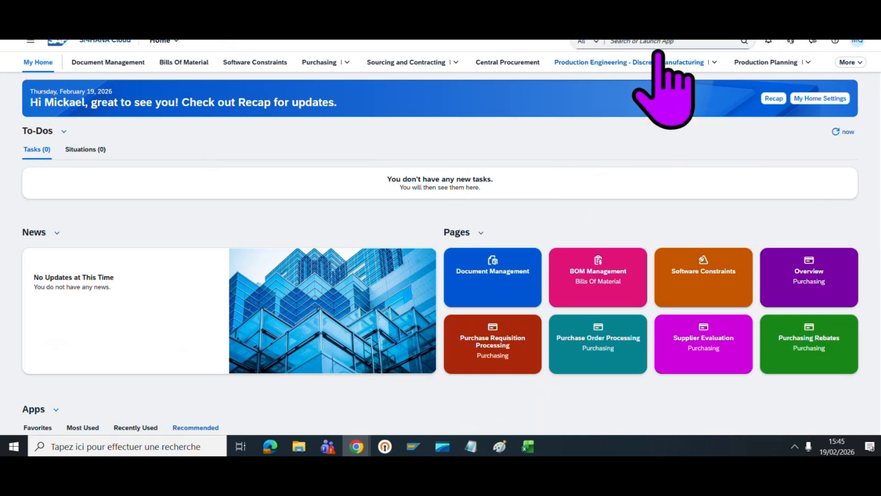
type("migr")
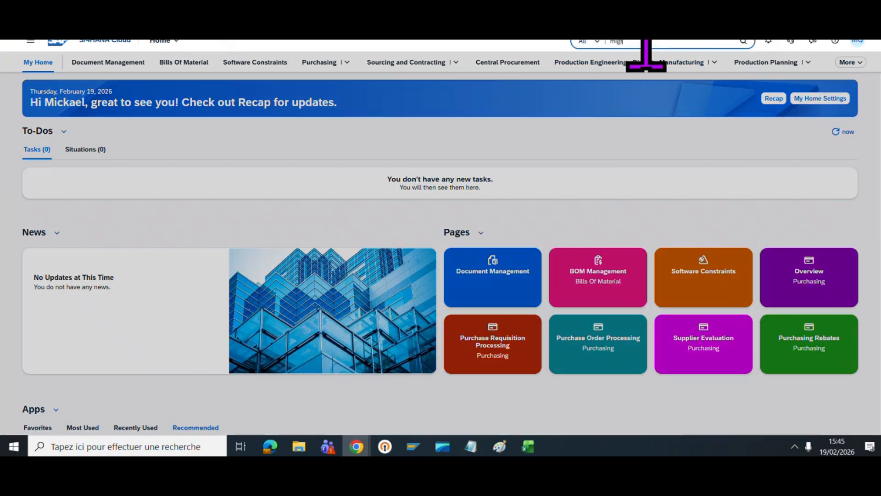
type("ate yo")
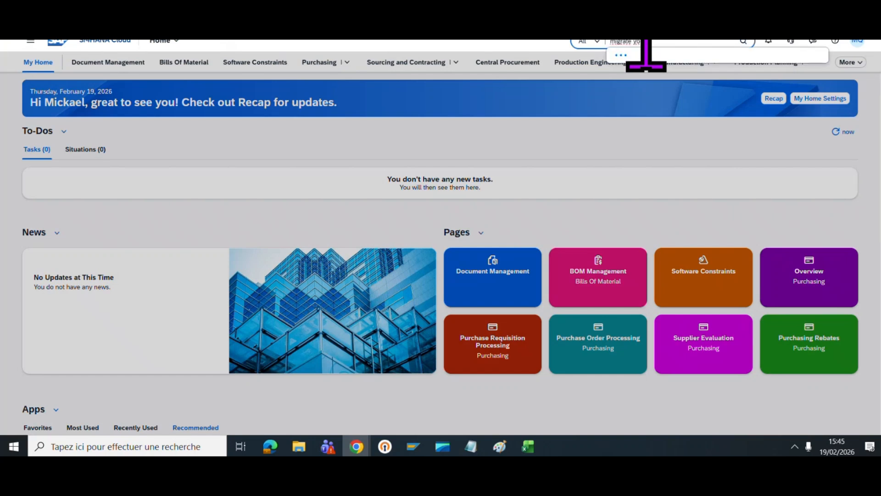
type("ur")
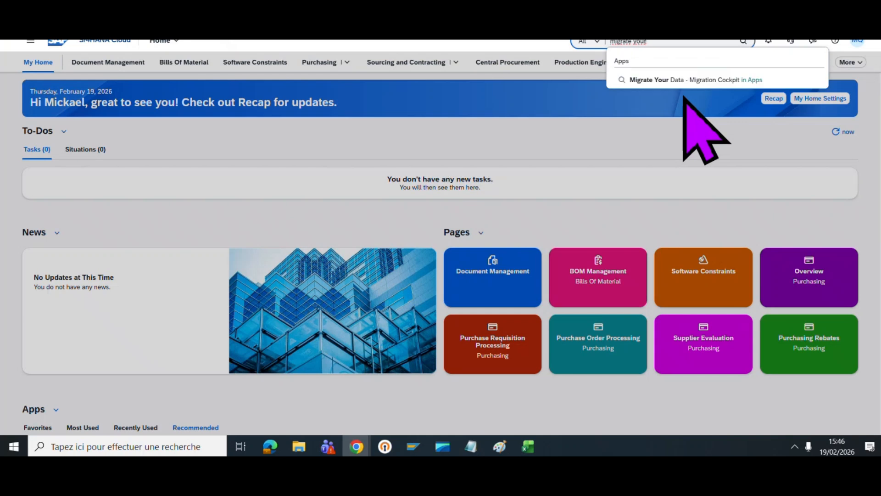
left_click(640, 80)
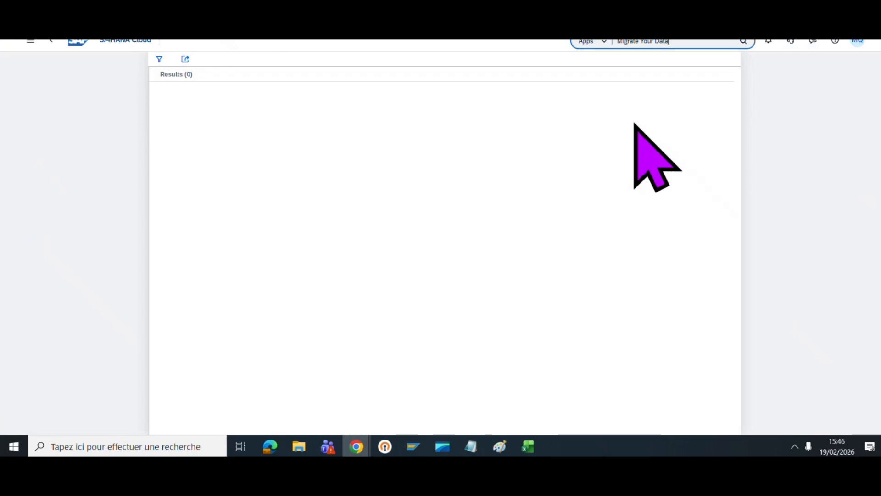
left_click(190, 139)
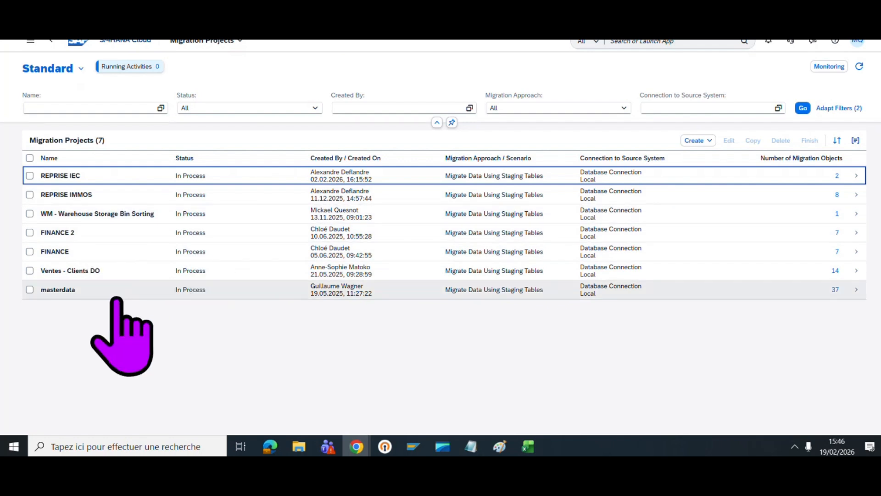
Open the masterdata migration project and look through its migration objects
left_click(750, 297)
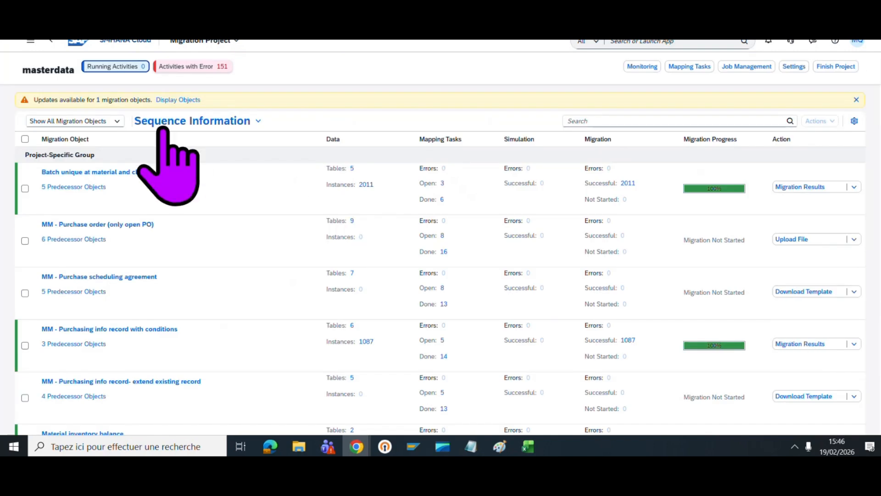
scroll(205, 244, "down", 10)
scroll(205, 244, "up", 5)
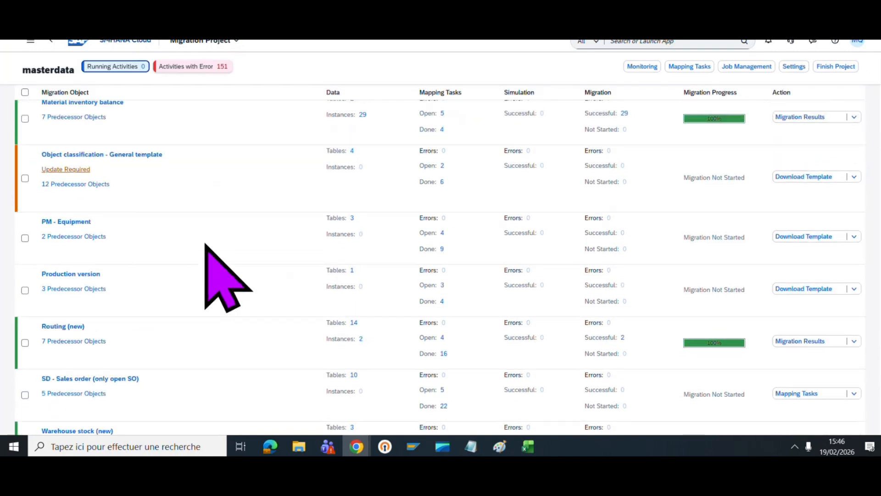
scroll(211, 275, "up", 6)
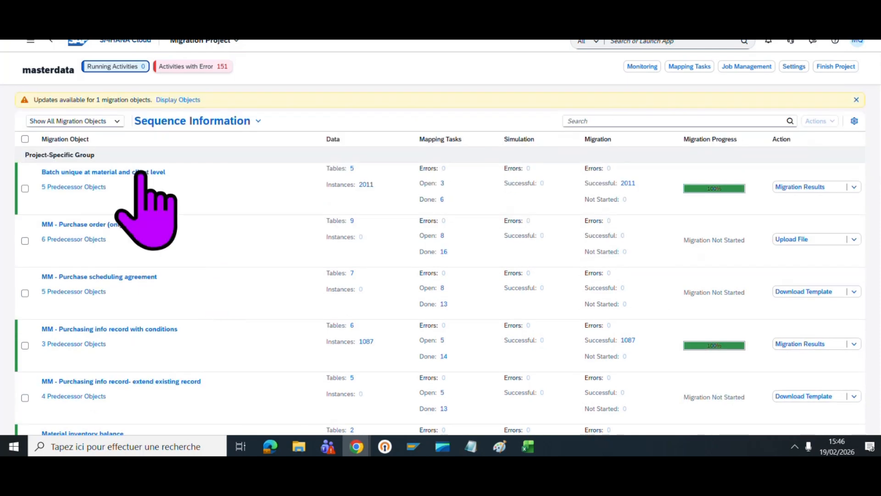
left_click(111, 122)
left_click(339, 160)
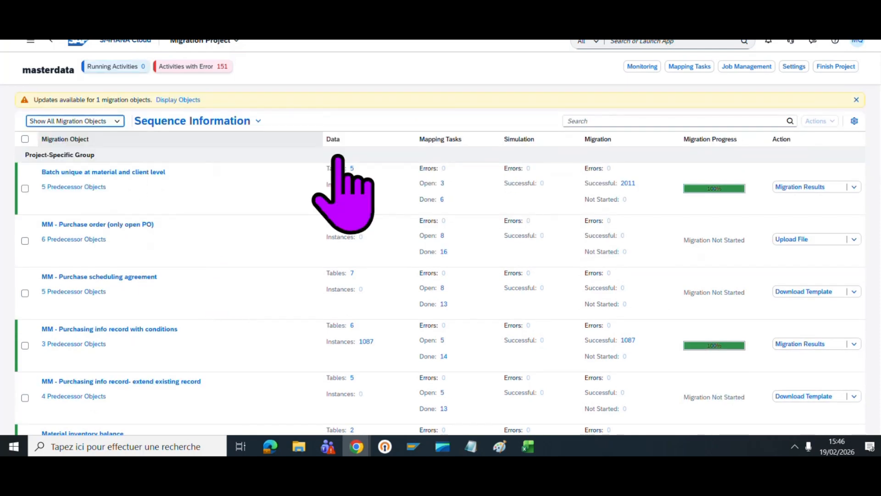
Filter the project's migration objects by "product"
left_click(597, 121)
type("p")
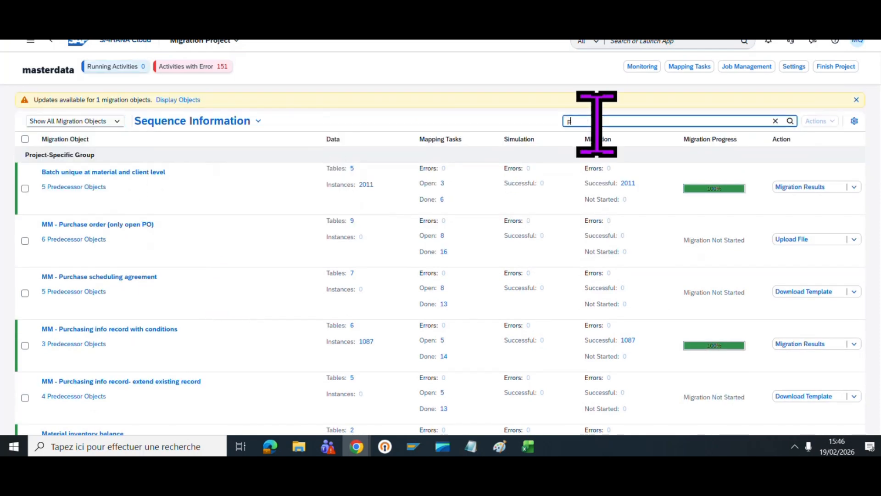
type("roduct")
key("Return")
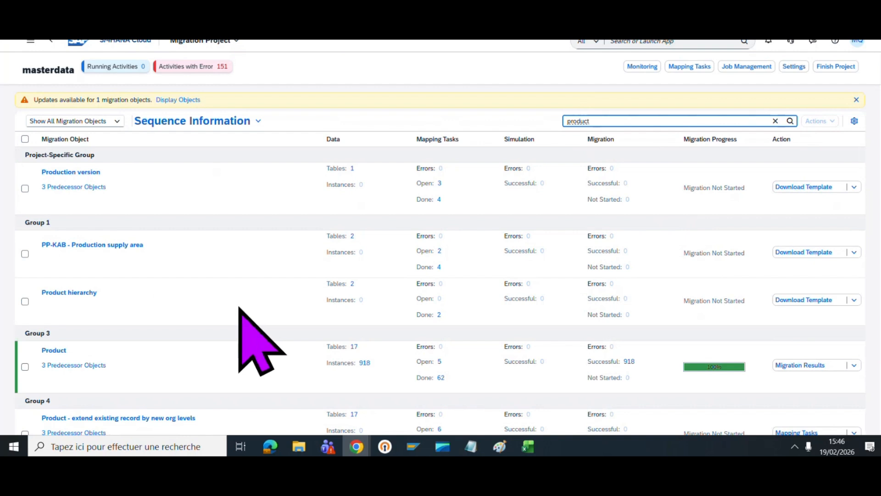
Try to download the XML template for the Product migration object and review the details of the resulting notice
left_click(855, 365)
mouse_move(835, 195)
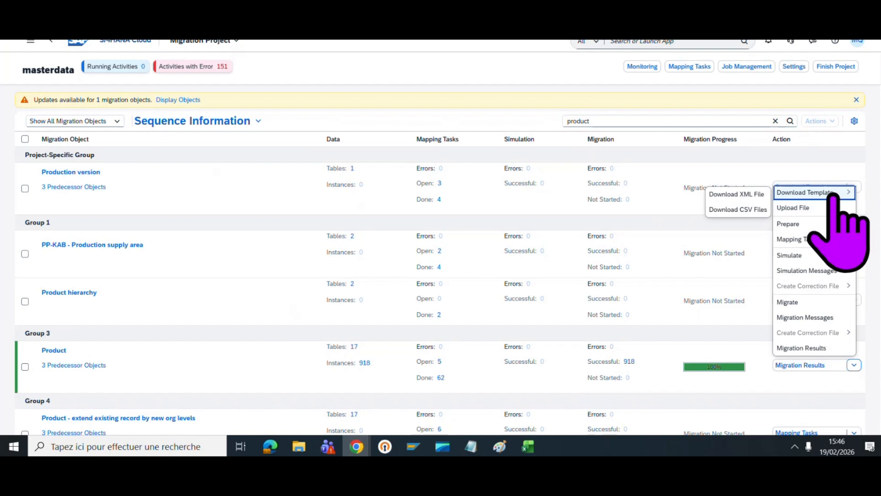
left_click(762, 194)
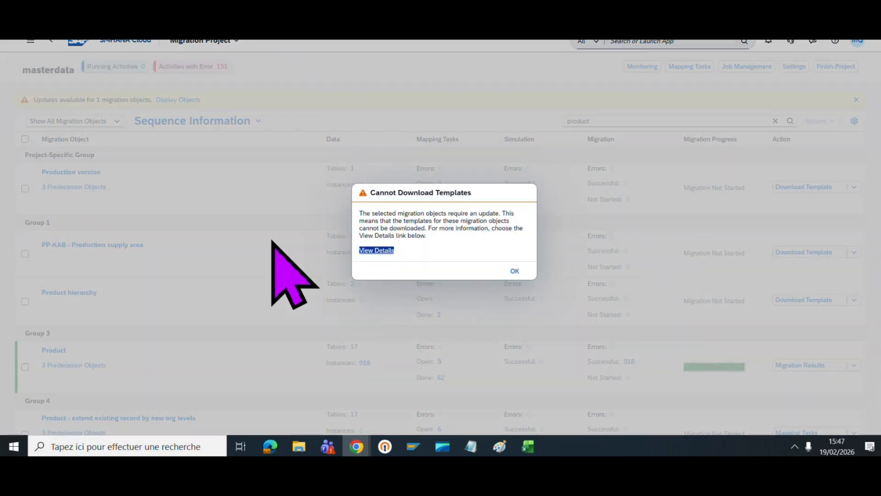
left_click(386, 251)
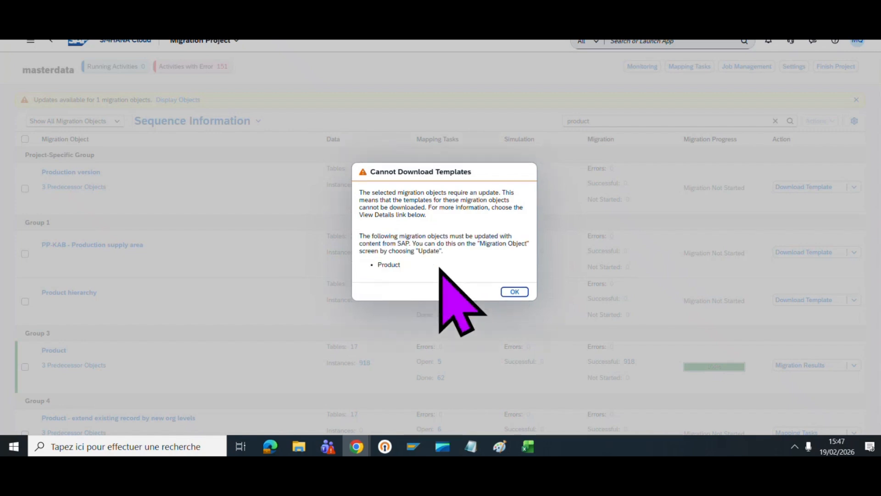
left_click(513, 292)
Start the required update of the Product migration object and check its progress
left_click(78, 365)
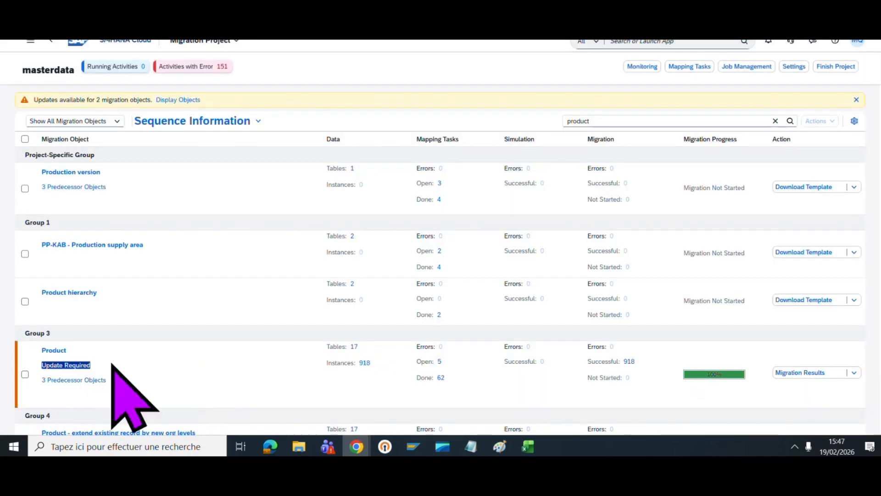
left_click(189, 393)
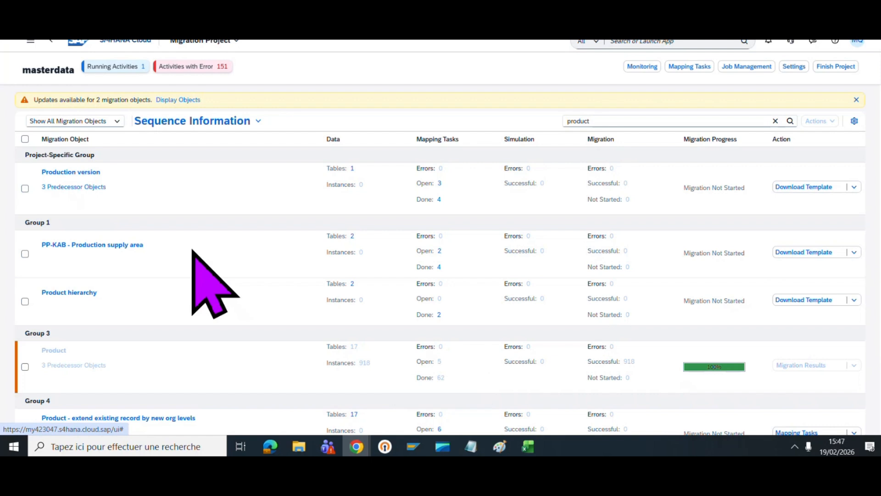
scroll(202, 250, "down", 2)
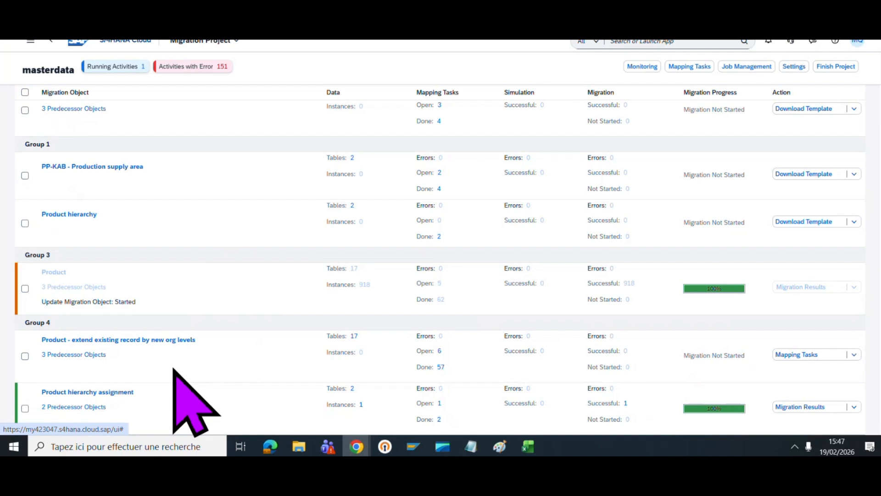
scroll(266, 344, "up", 2)
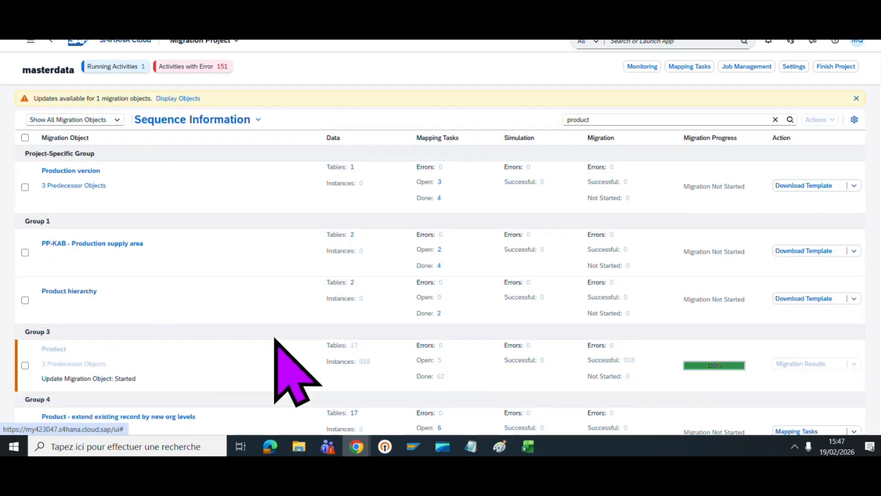
scroll(254, 335, "down", 2)
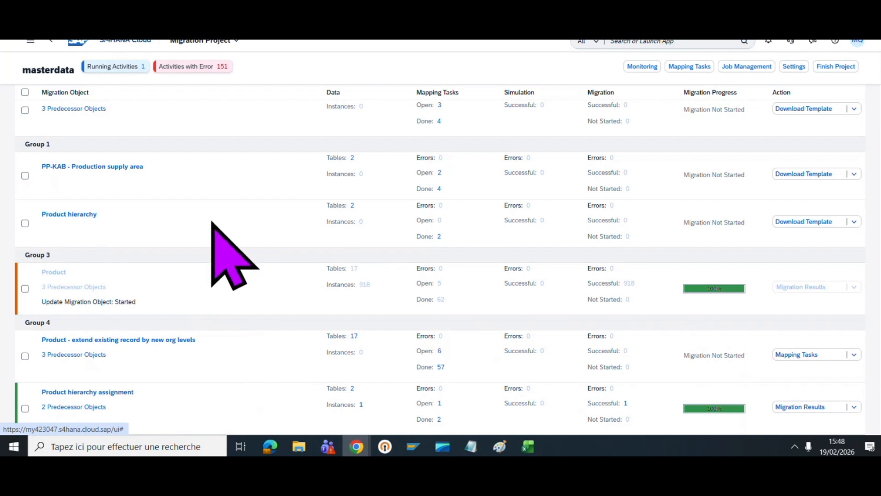
scroll(219, 220, "up", 2)
scroll(218, 219, "down", 2)
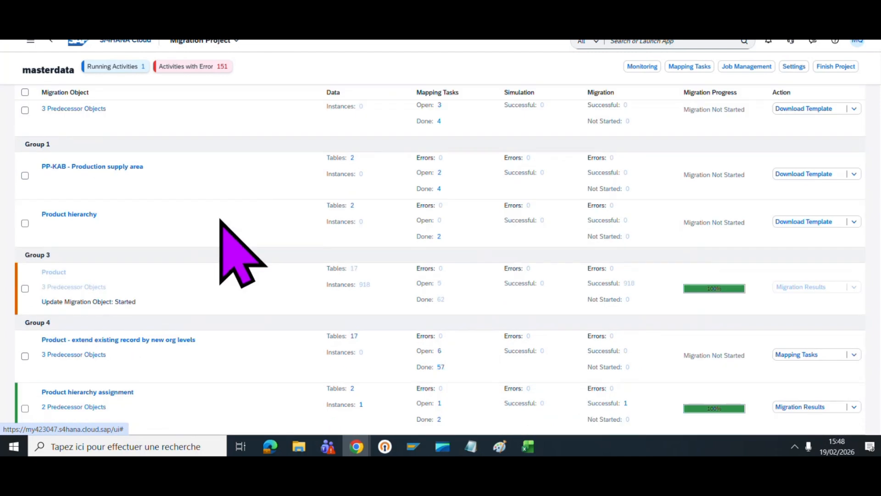
scroll(218, 220, "up", 2)
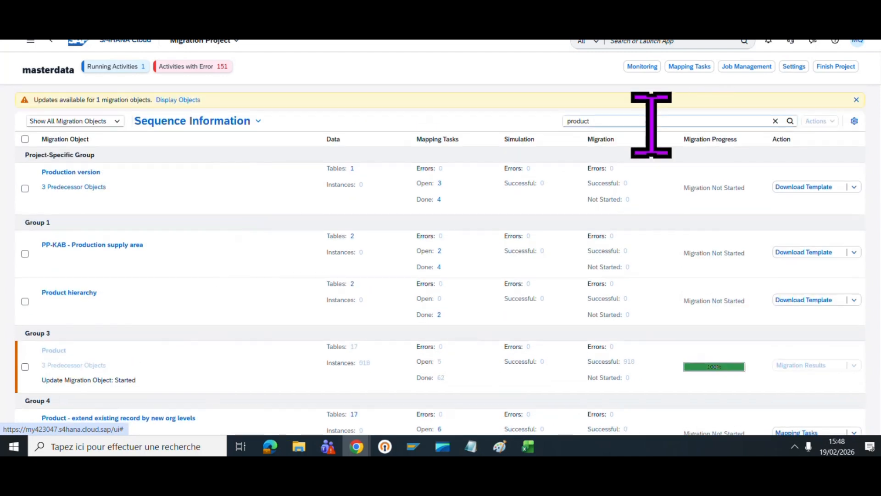
Filter the project's migration objects by "supplier" instead
double_click(643, 120)
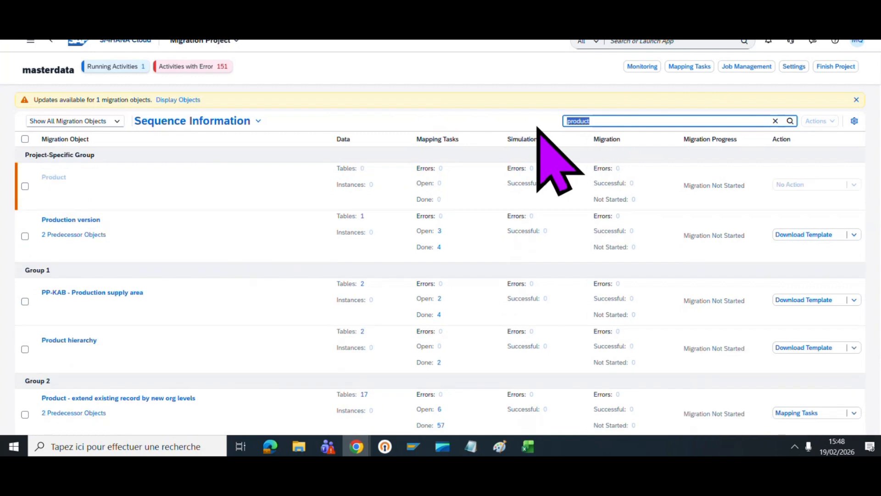
type("supplier")
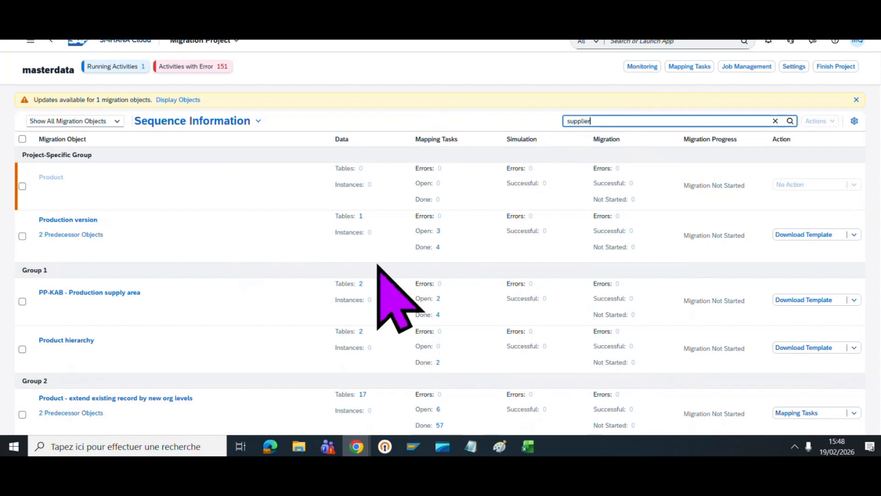
key("Return")
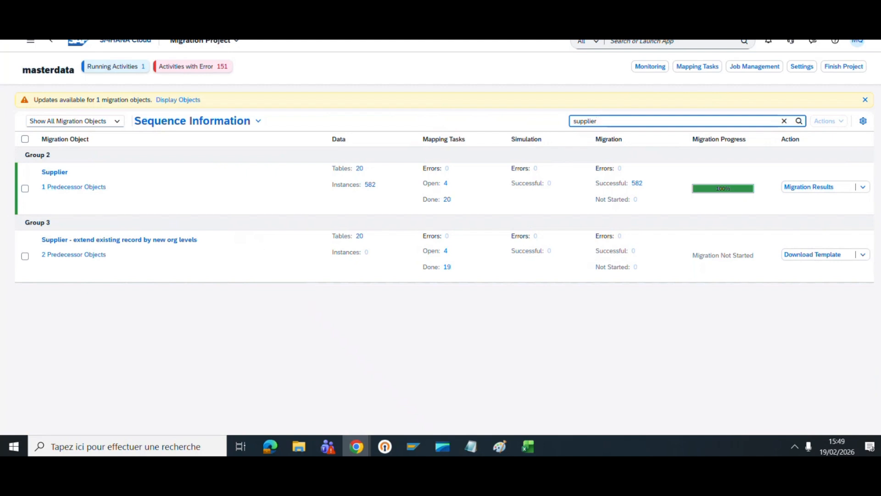
Try to download the XML template for the Supplier migration object and dismiss the resulting notice
left_click(862, 187)
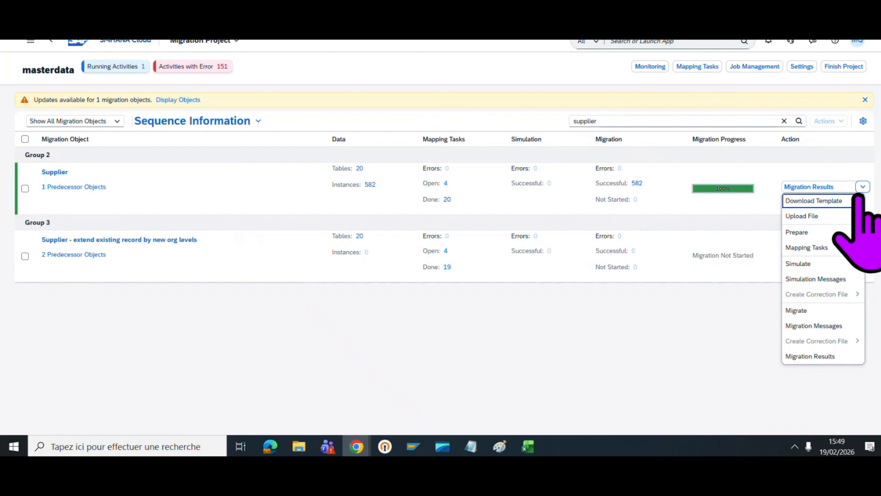
left_click(847, 201)
left_click(863, 186)
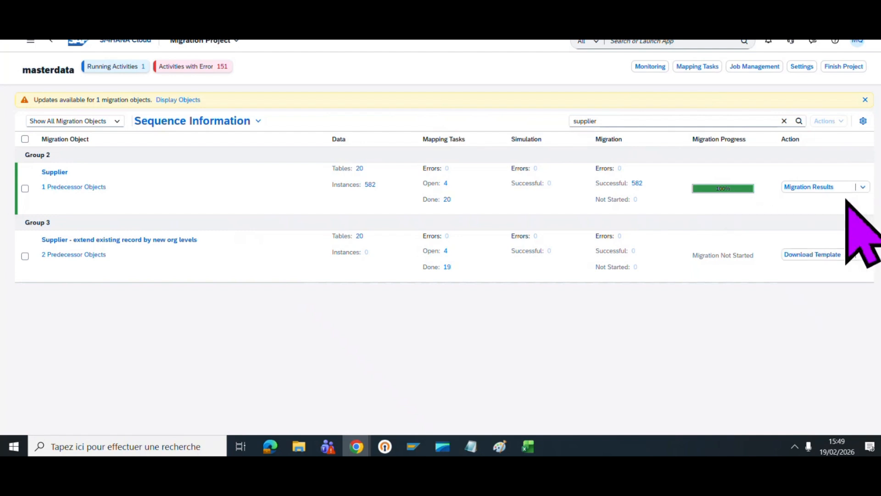
left_click(863, 186)
left_click(845, 201)
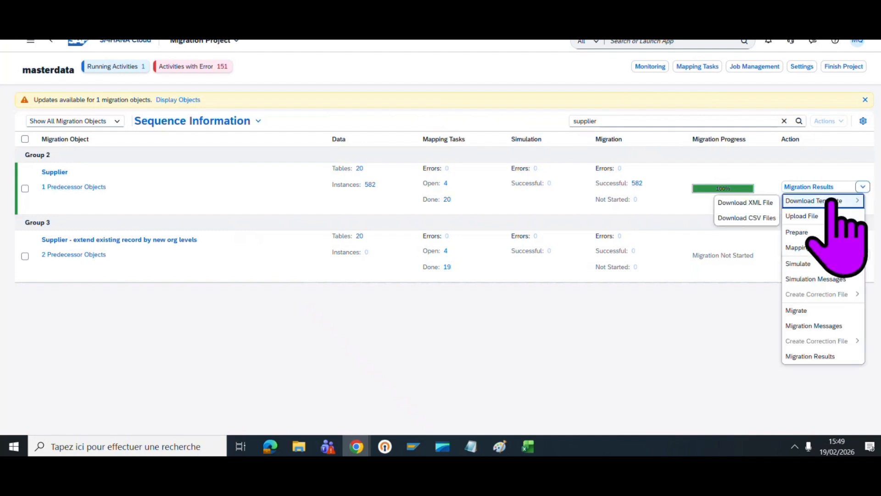
left_click(775, 203)
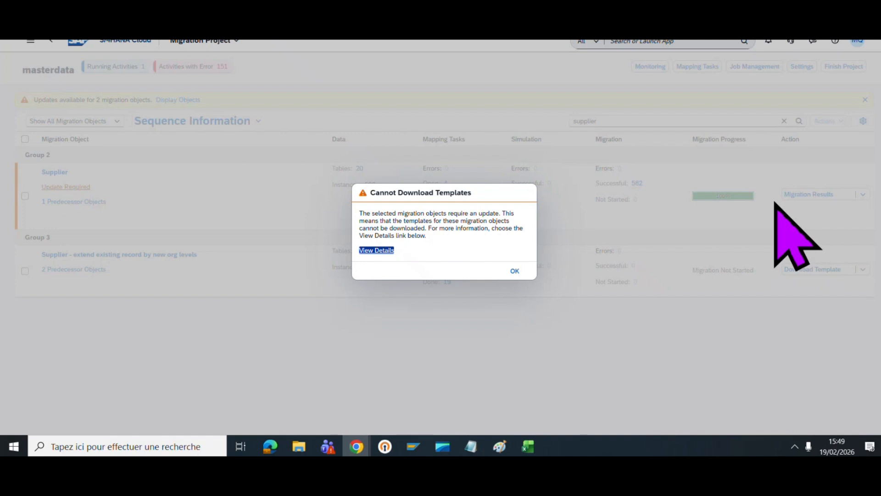
left_click(515, 272)
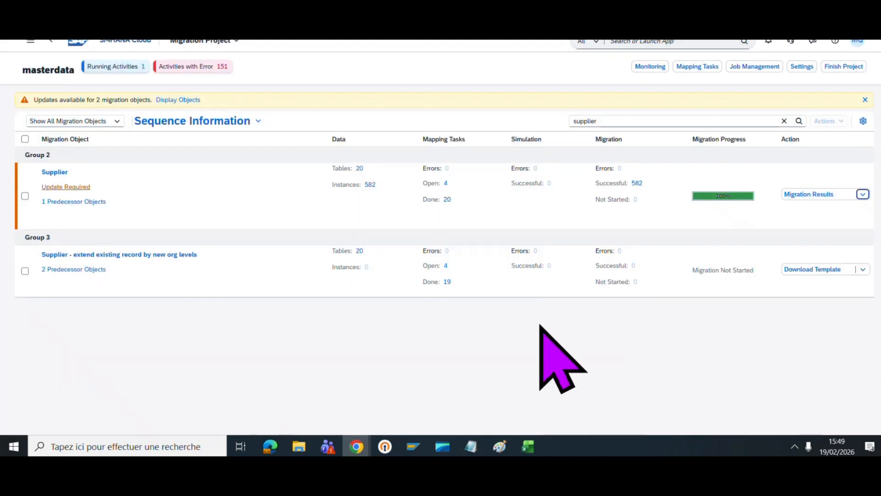
Start the required update of the Supplier migration object, running it a second time
left_click(66, 186)
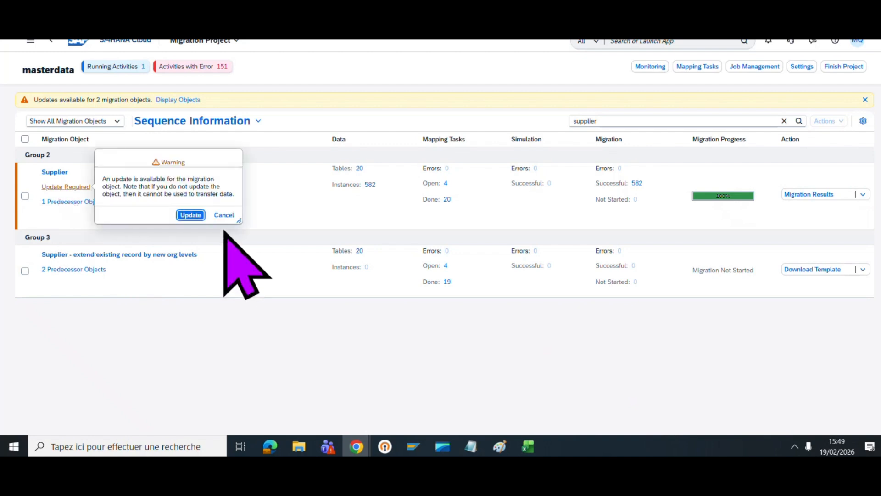
left_click(191, 214)
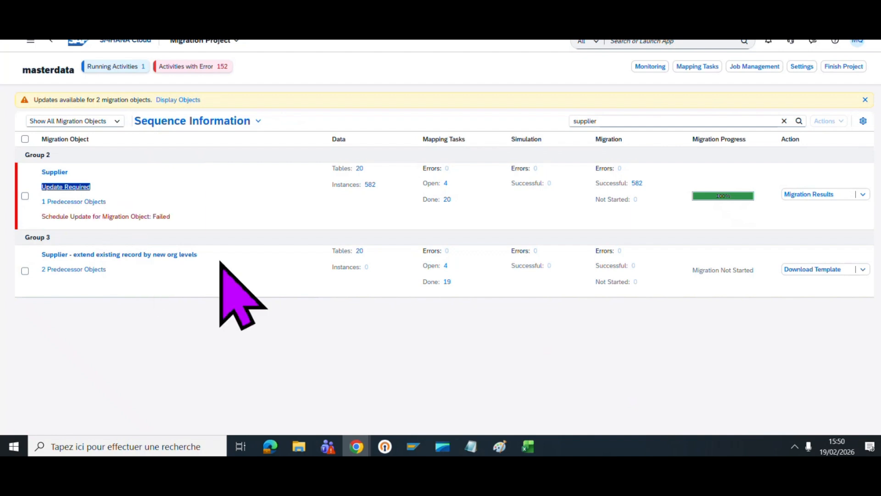
left_click(65, 186)
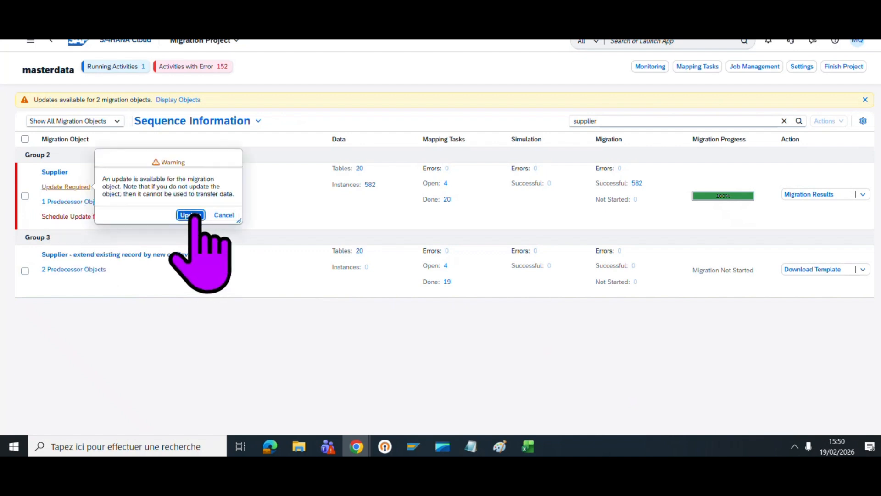
left_click(190, 214)
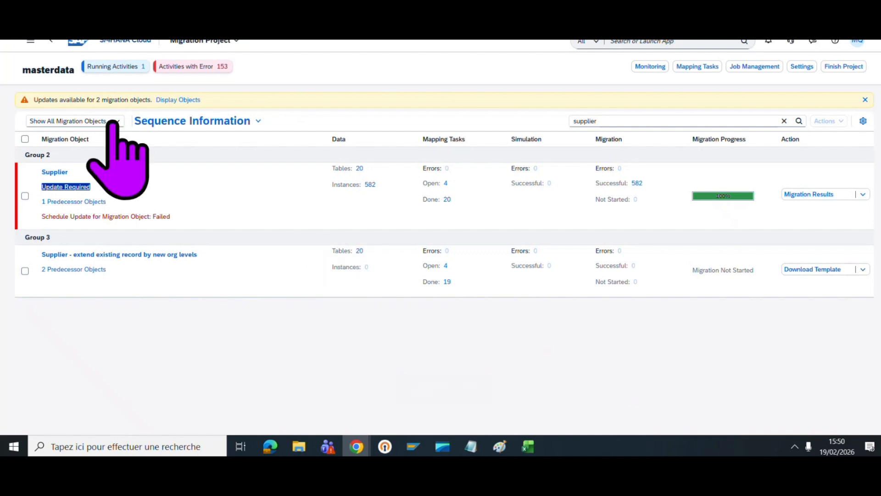
Review the project's activities with errors and the update status of the Supplier migration object
left_click(192, 69)
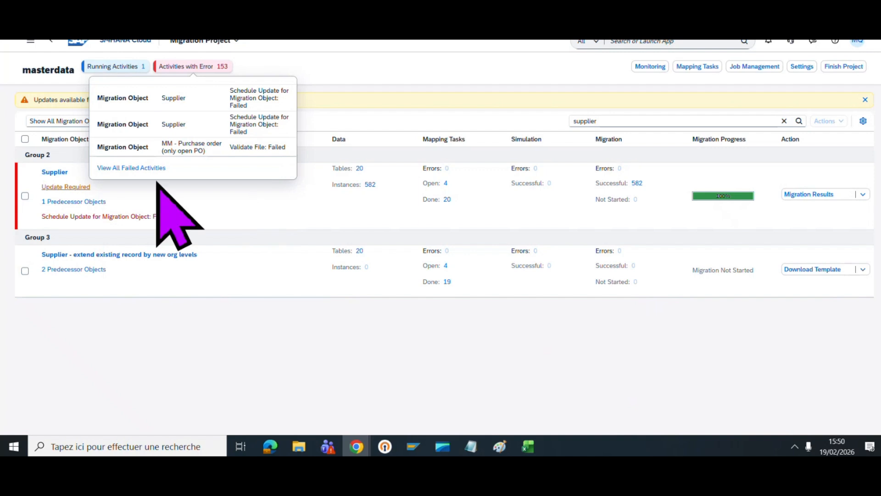
left_click(300, 302)
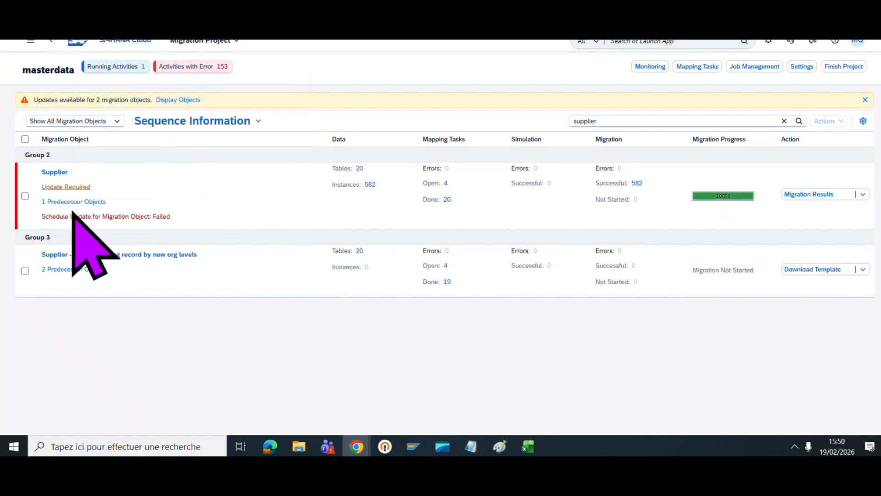
left_click_drag(41, 216, 179, 216)
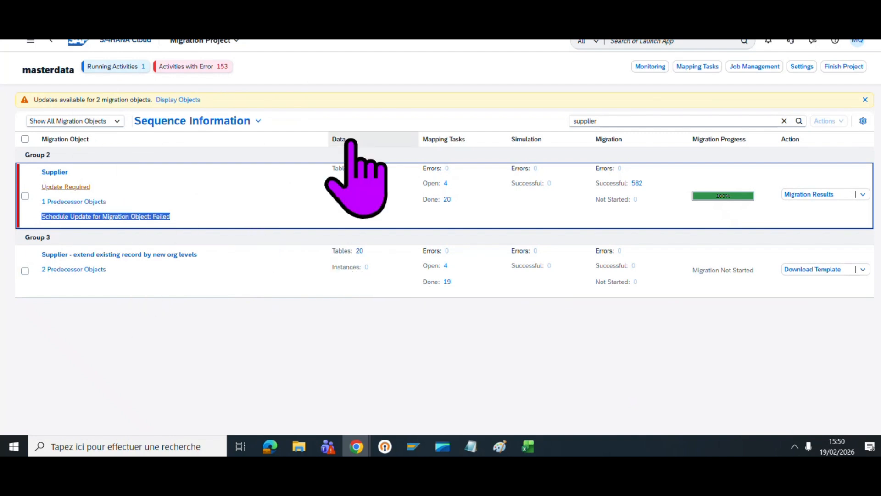
Retry the Supplier object's update, return to the migration projects list and reopen the masterdata project
left_click(83, 188)
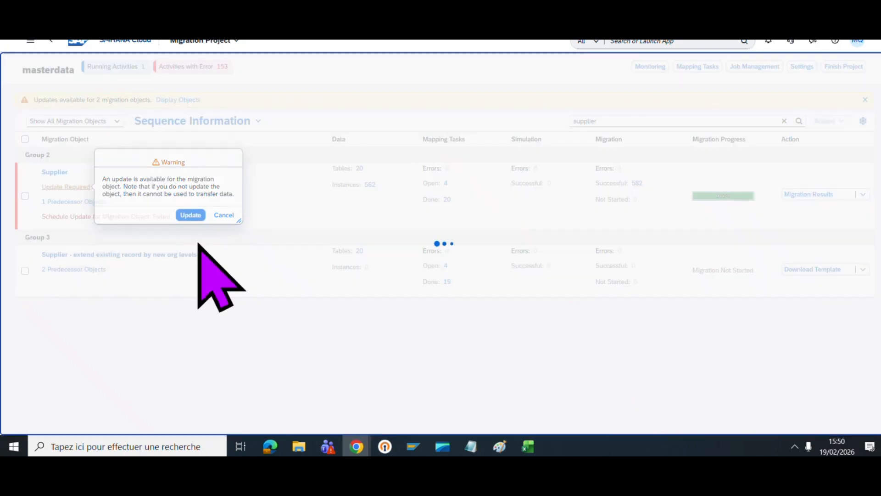
left_click(52, 41)
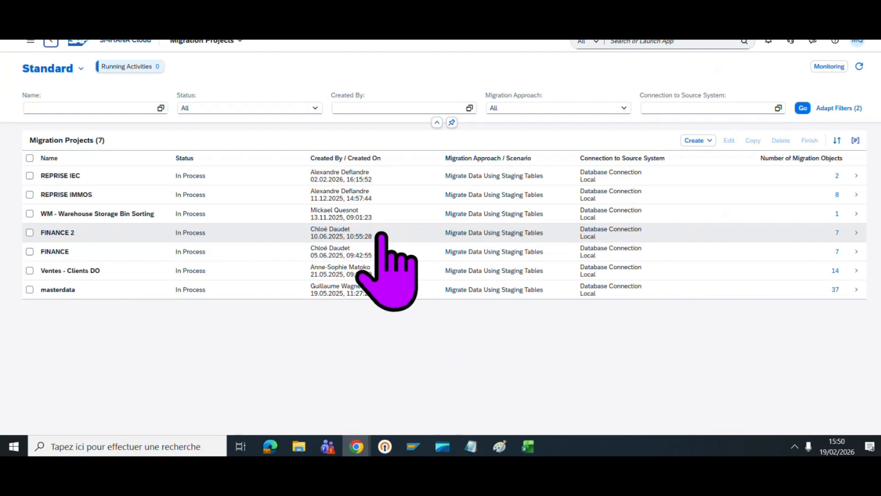
left_click(833, 289)
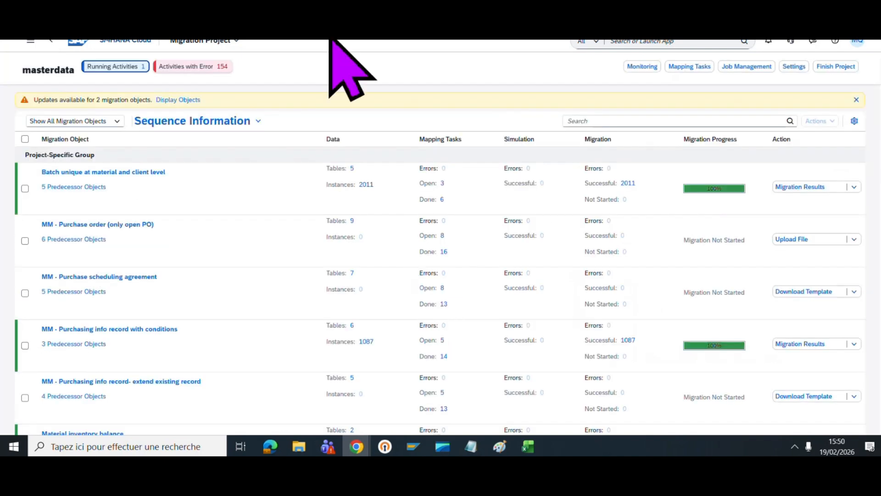
Switch to Outlook, close the open attachment preview and check the inbox before returning to the masterdata project
left_click(316, 18)
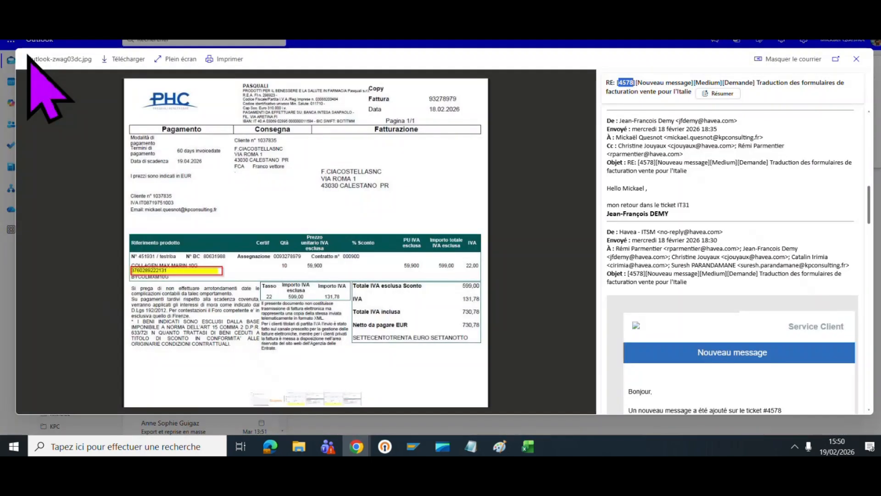
left_click(434, 229)
left_click(739, 28)
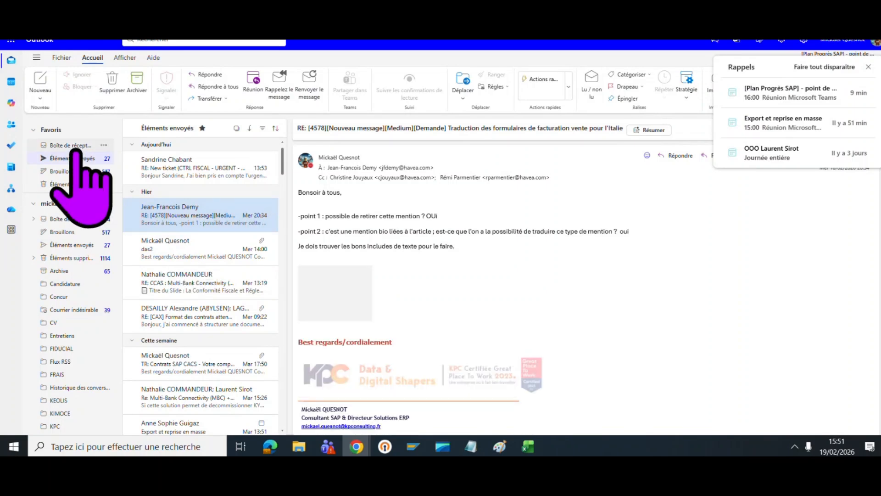
left_click(105, 146)
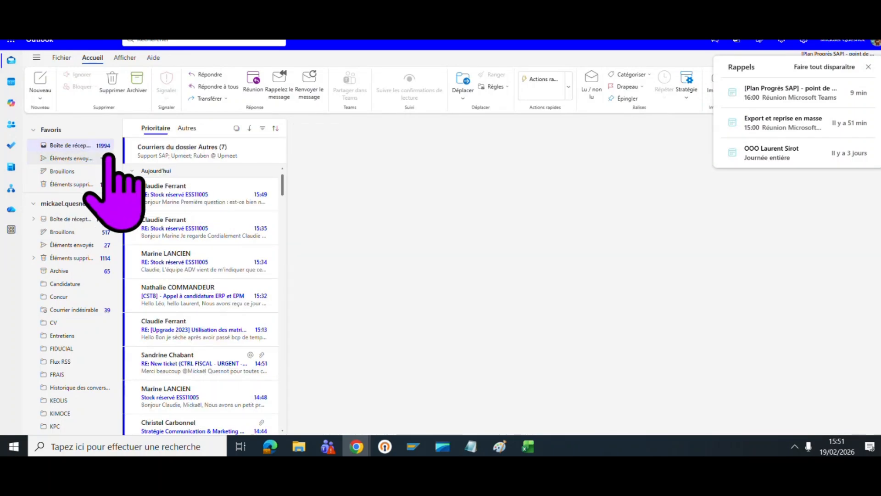
left_click(740, 0)
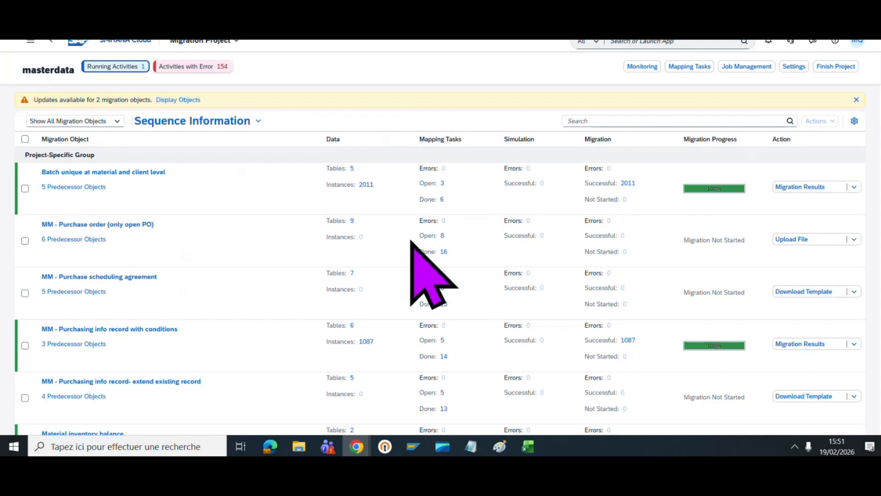
Switch to the "Export et reprise en masse" meeting in Teams and start leaving the call
left_click(328, 444)
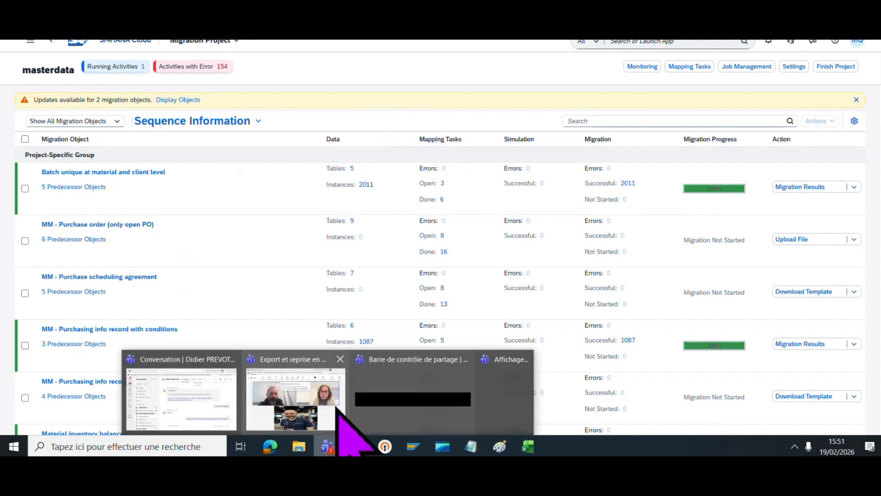
left_click(337, 406)
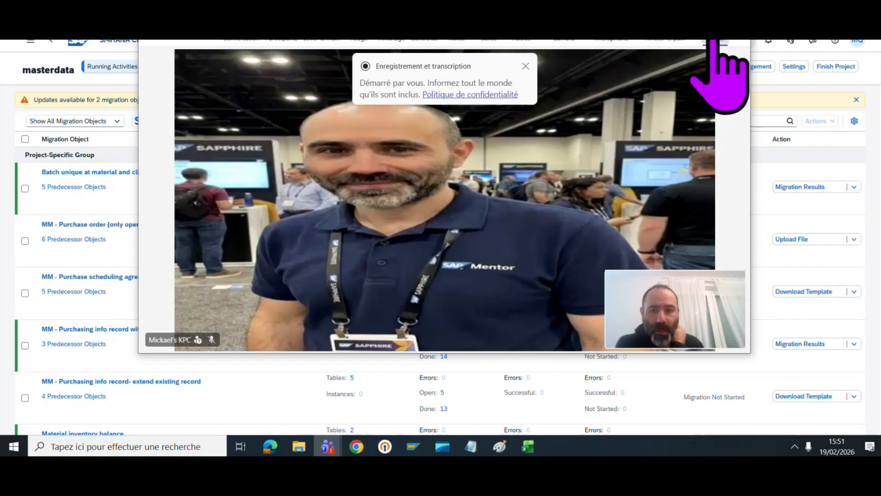
left_click(714, 41)
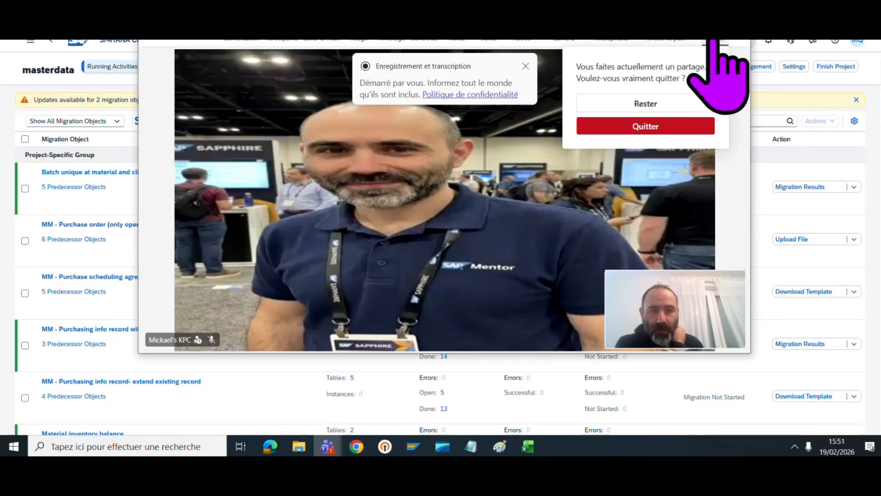